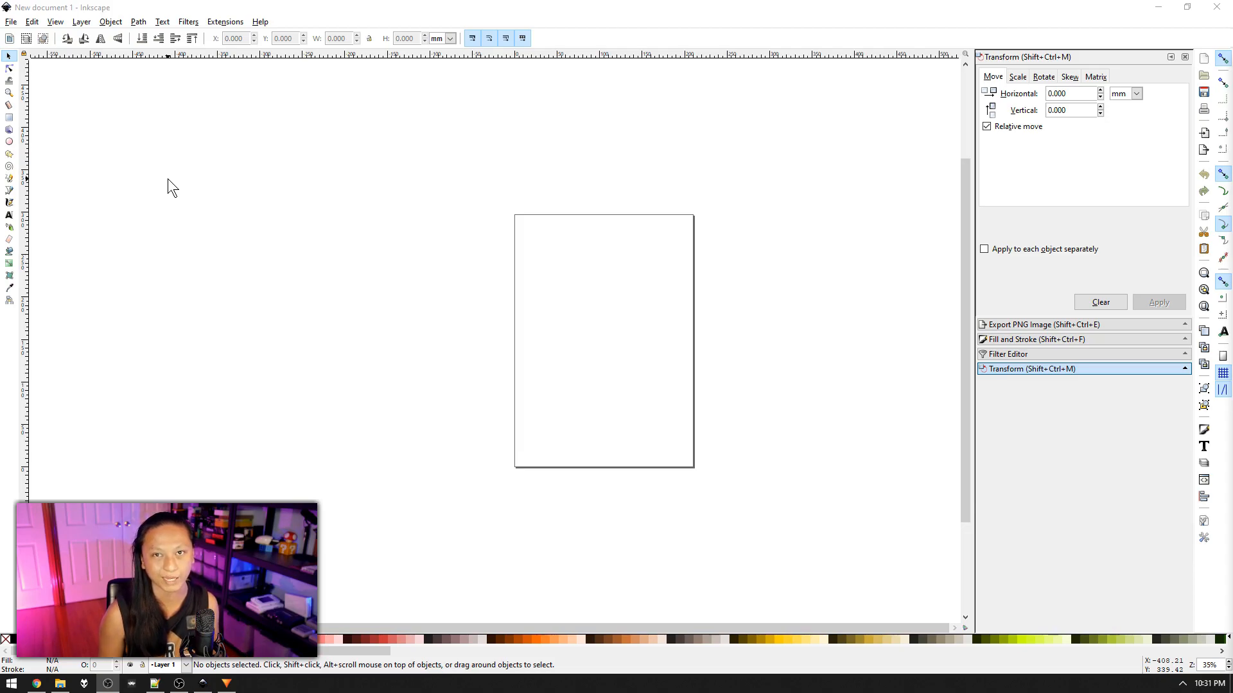
Set the document's custom page size to 1920 px wide and 1080 px high.
{"action": "left_click", "coordinate": [11, 23]}
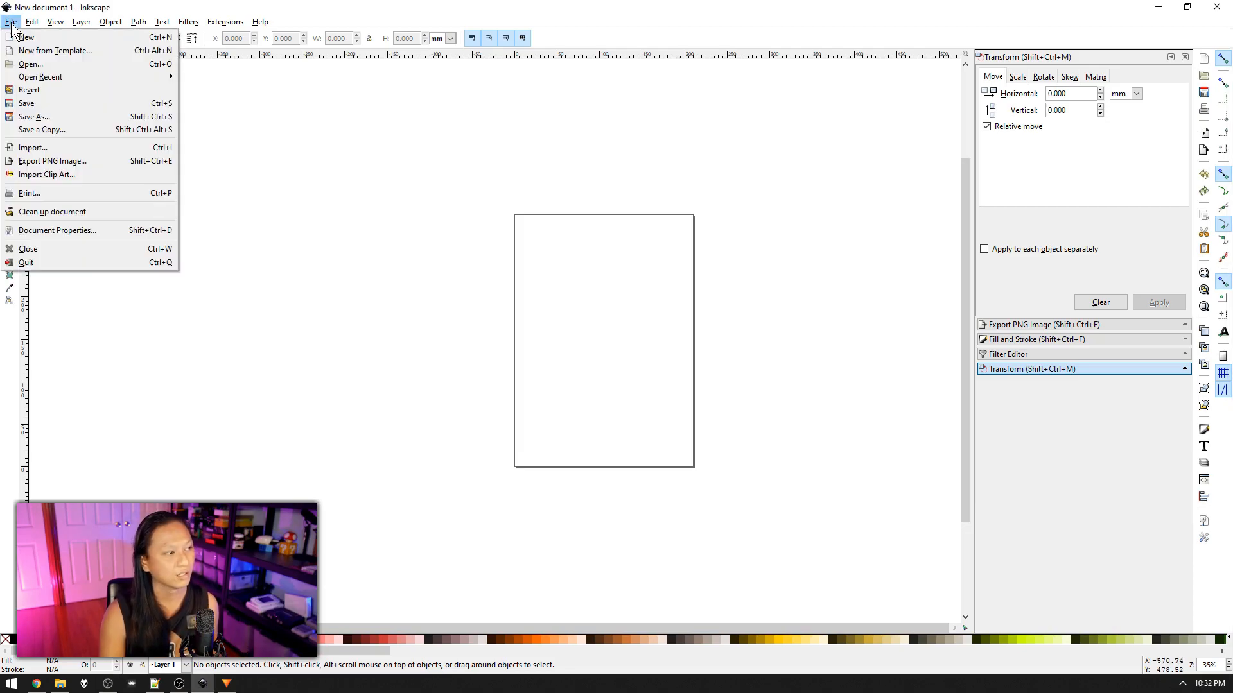
{"action": "left_click", "coordinate": [64, 233]}
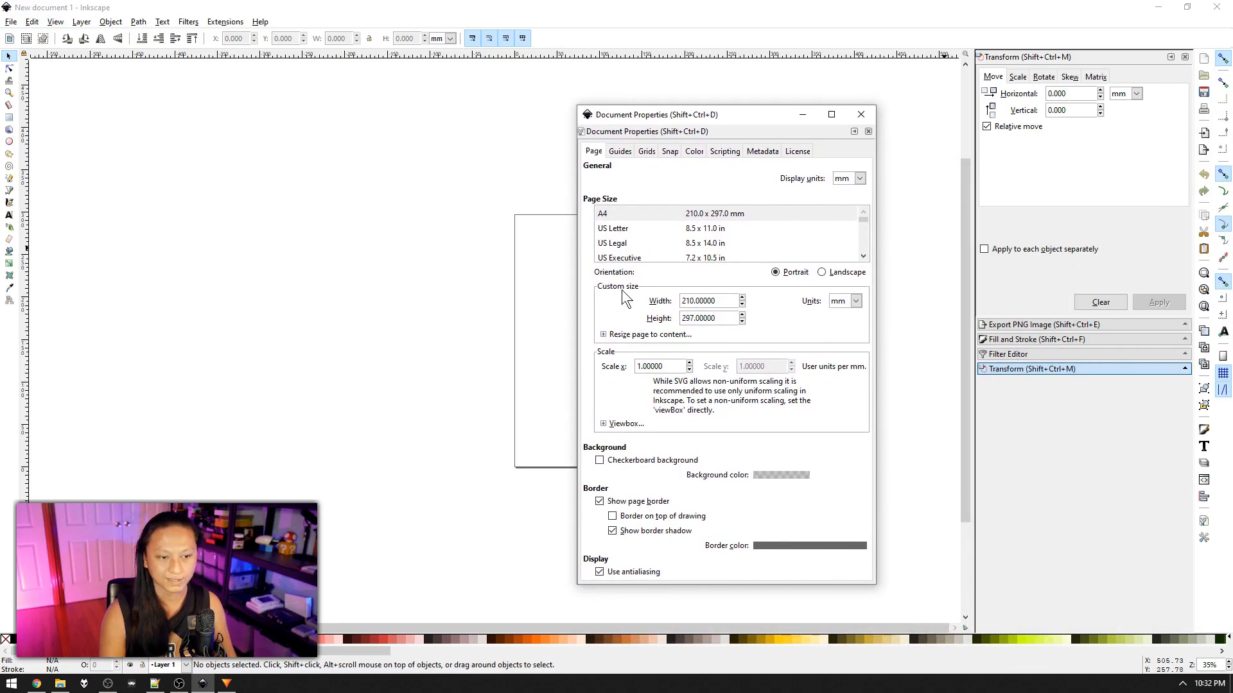
{"action": "left_click", "coordinate": [854, 303]}
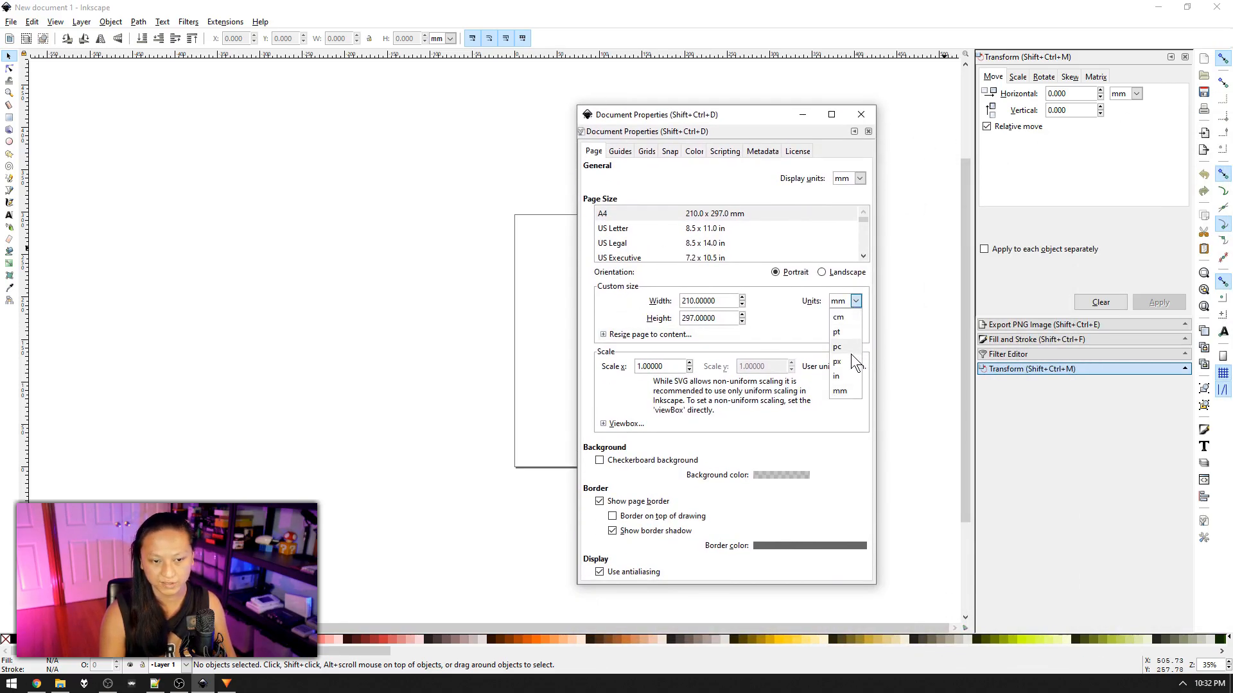
{"action": "left_click", "coordinate": [853, 361]}
{"action": "double_click", "coordinate": [727, 303]}
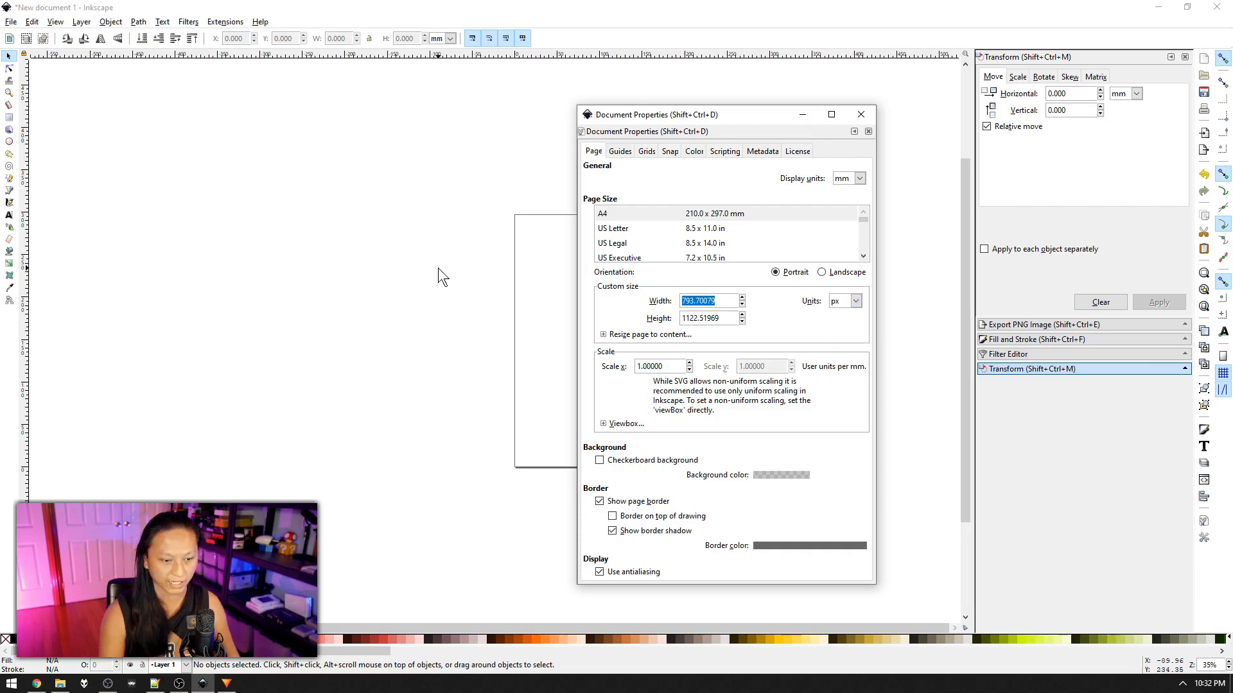
{"action": "type", "text": "1920"}
{"action": "key", "text": "Tab"}
{"action": "type", "text": "10"}
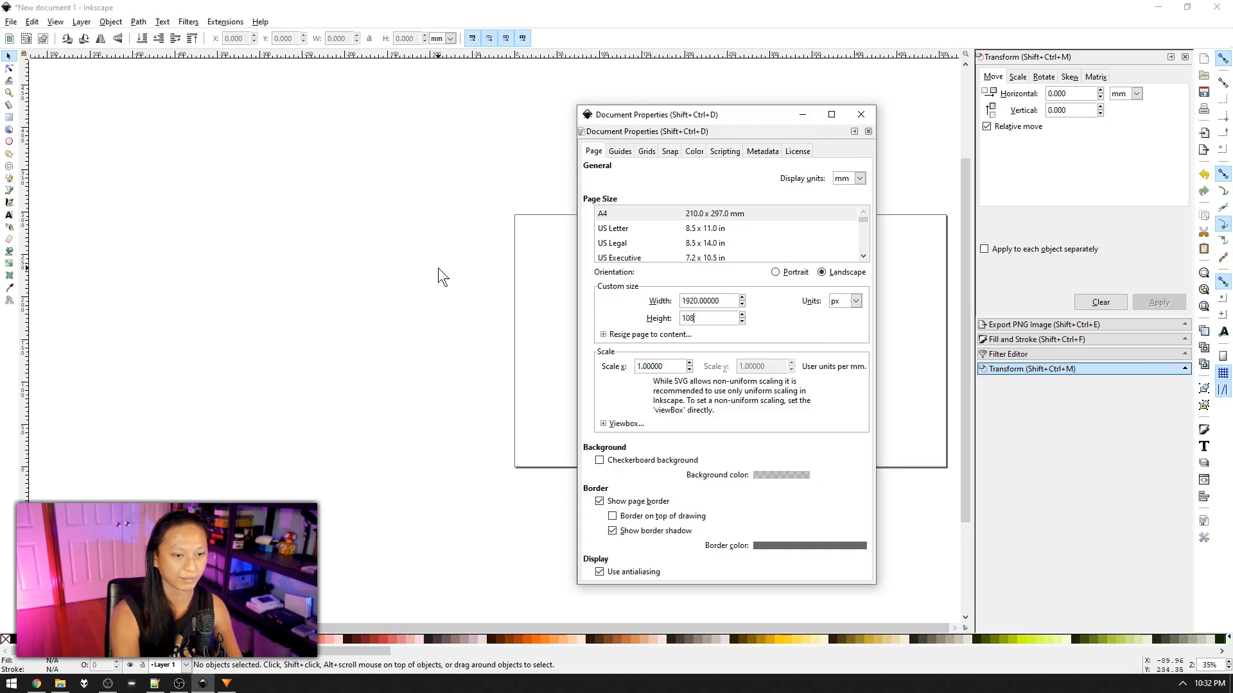
{"action": "type", "text": "80"}
{"action": "key", "text": "Return"}
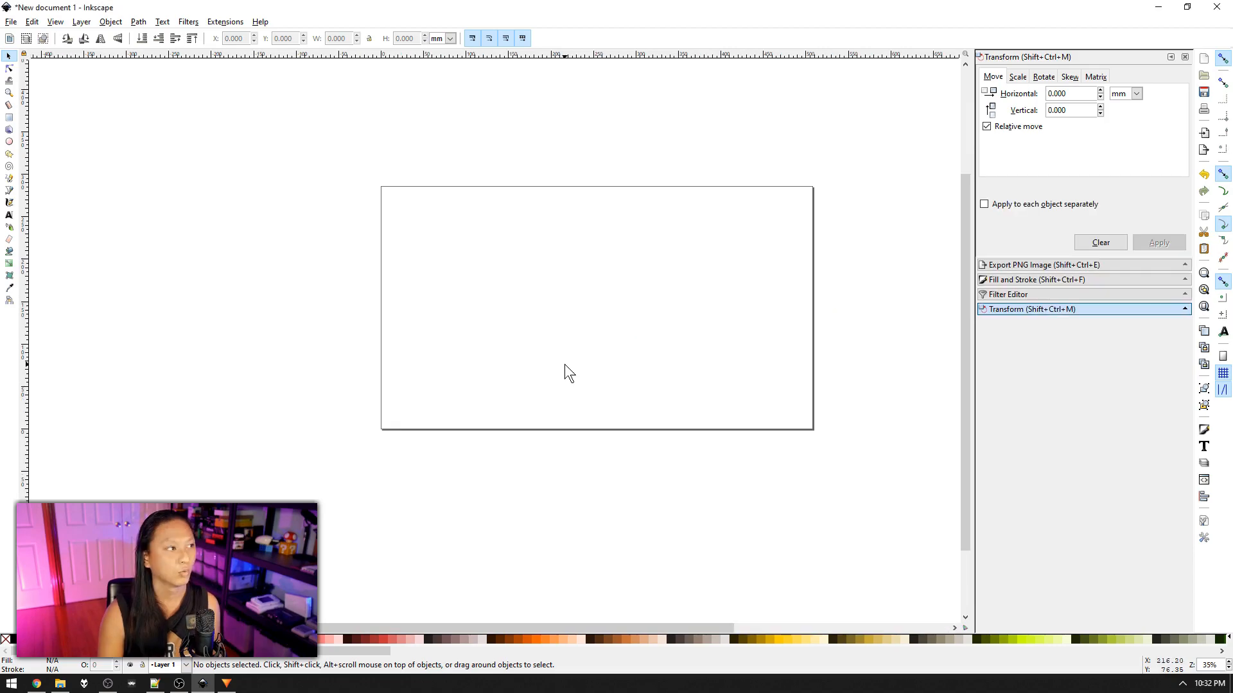
Show the page grid and turn on all the bounding-box snapping options.
{"action": "left_click", "coordinate": [60, 22]}
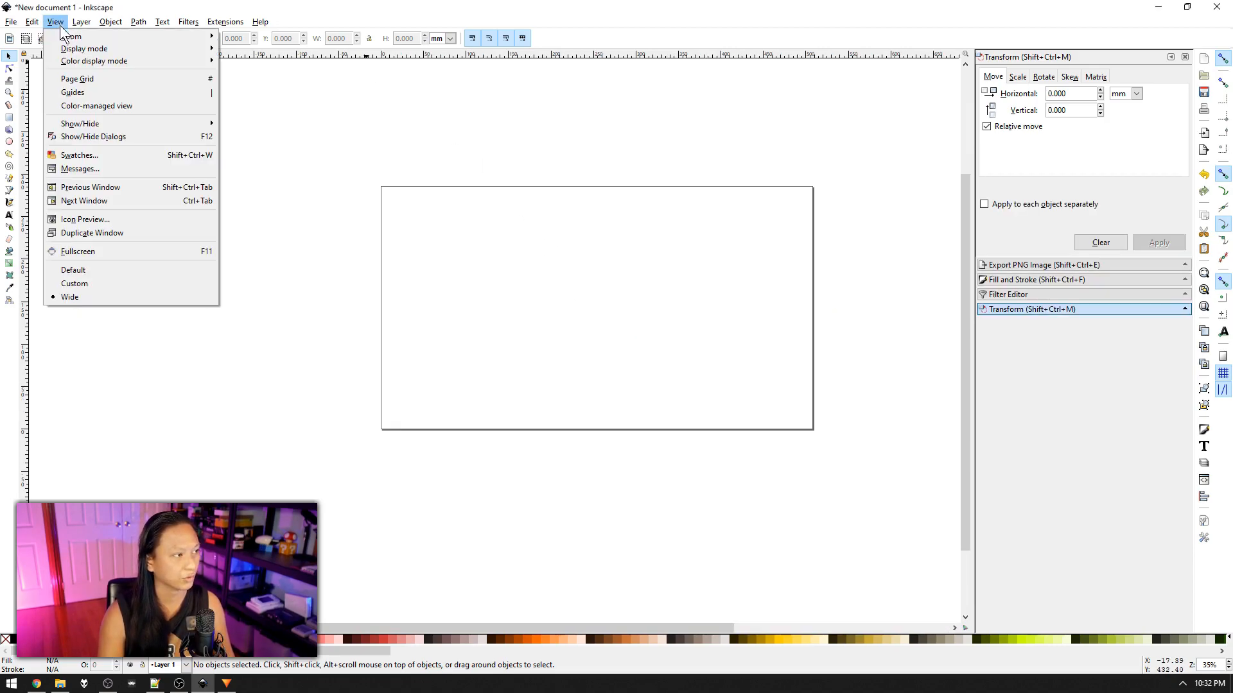
{"action": "left_click", "coordinate": [83, 78]}
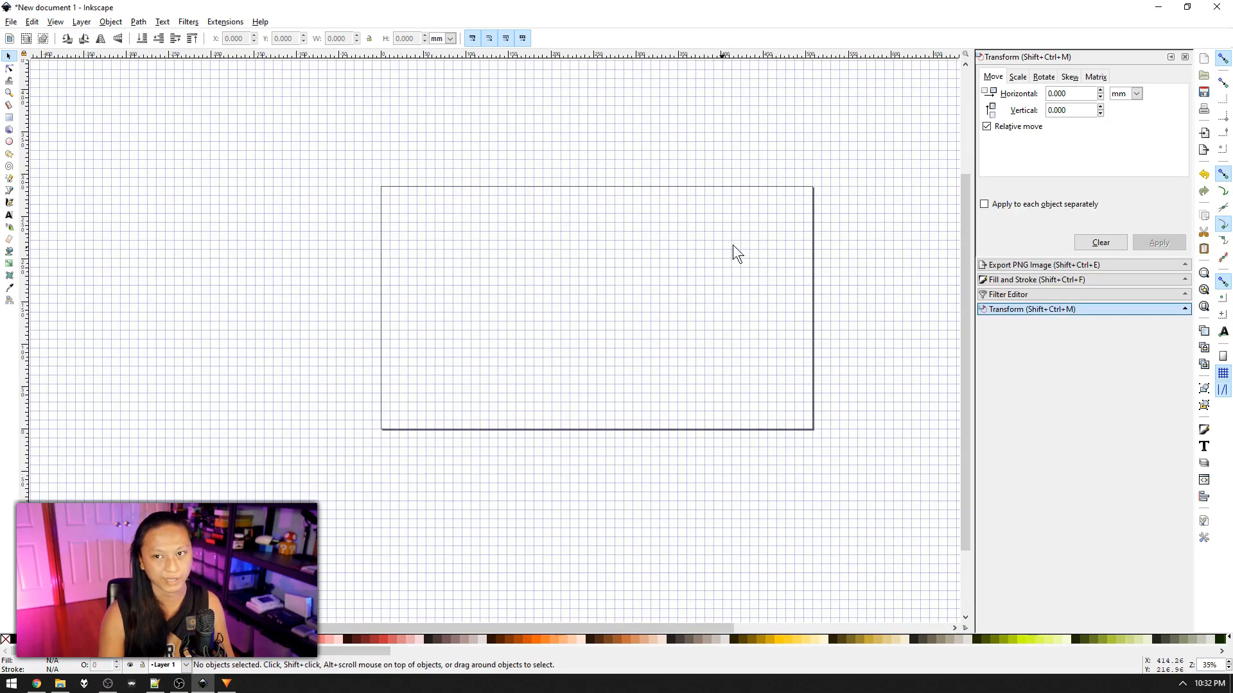
{"action": "left_click", "coordinate": [1221, 84]}
{"action": "left_click", "coordinate": [1221, 101]}
{"action": "left_click", "coordinate": [1220, 118]}
{"action": "left_click", "coordinate": [1220, 135]}
{"action": "left_click", "coordinate": [1220, 150]}
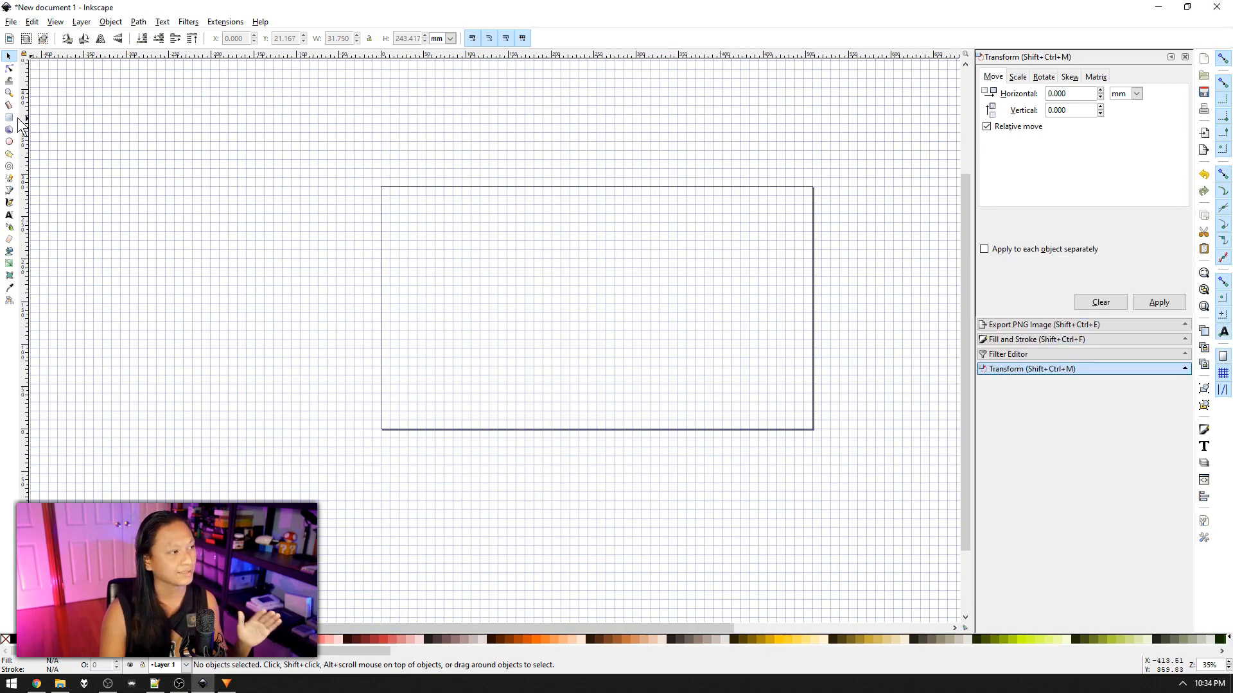
Draw two adjoining rectangles inward from the page's left edge, about 31.75 mm and 42.33 mm wide and 222.25 mm tall.
{"action": "left_click", "coordinate": [8, 117]}
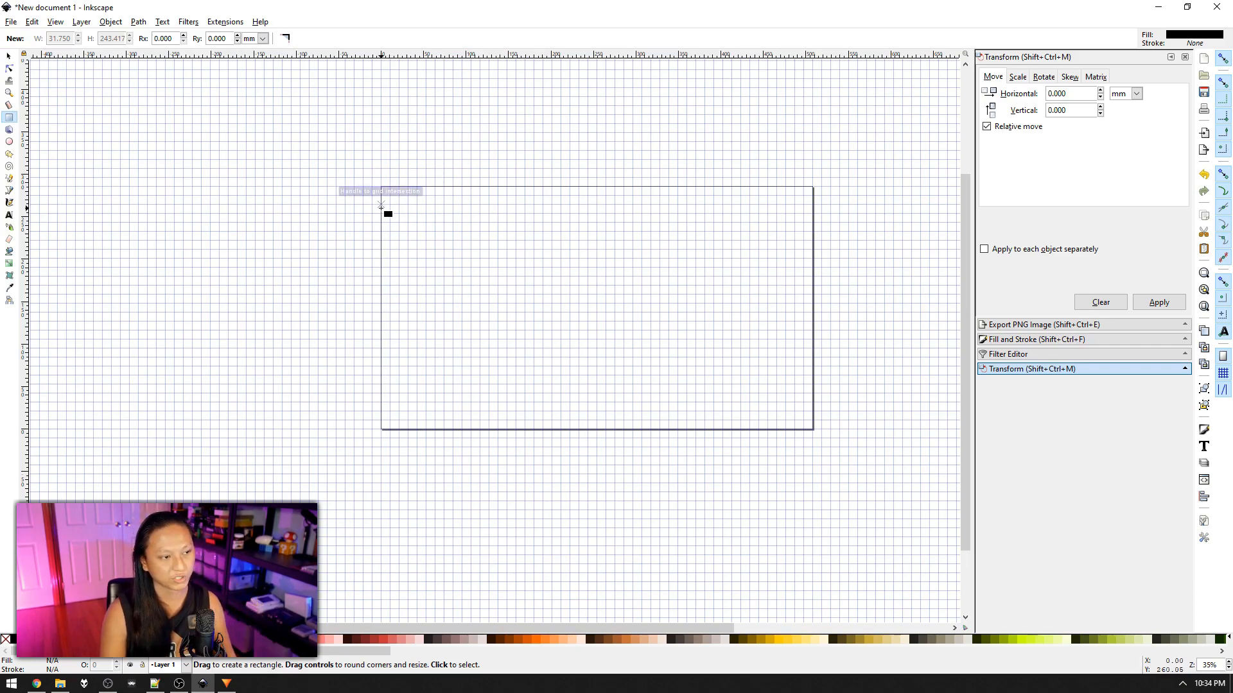
{"action": "left_click_drag", "start_coordinate": [381, 205], "coordinate": [407, 409]}
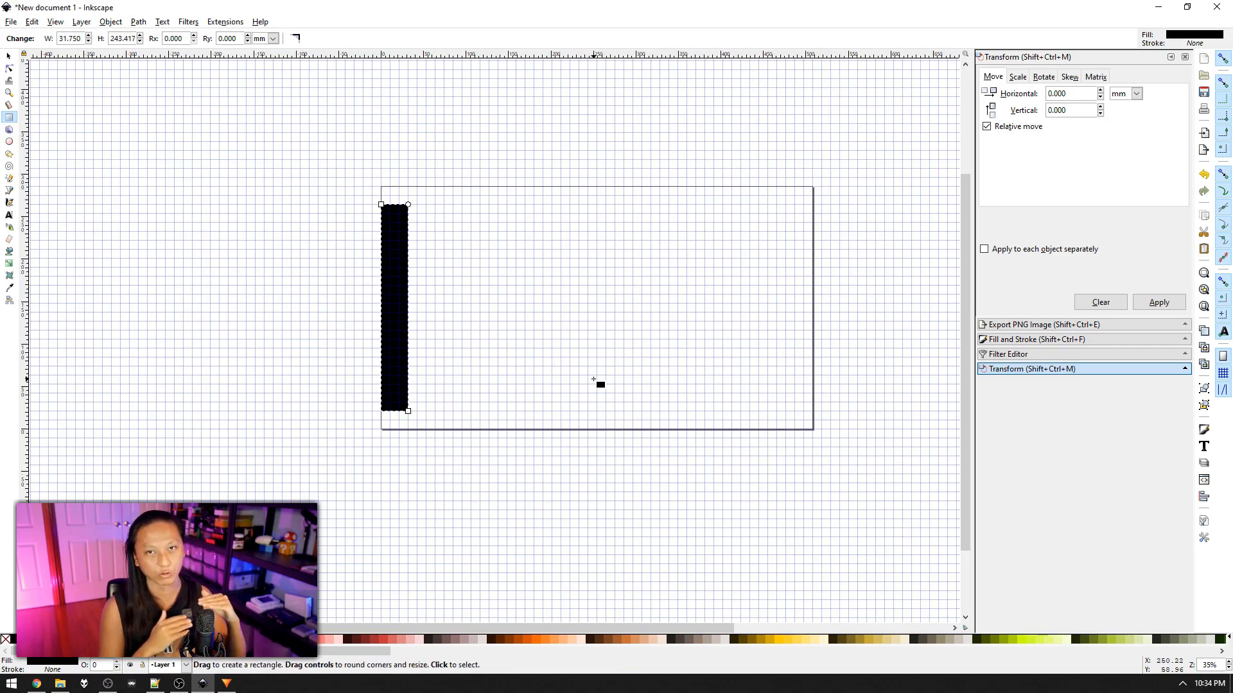
{"action": "left_click_drag", "start_coordinate": [381, 205], "coordinate": [381, 214]}
{"action": "left_click_drag", "start_coordinate": [405, 414], "coordinate": [408, 403]}
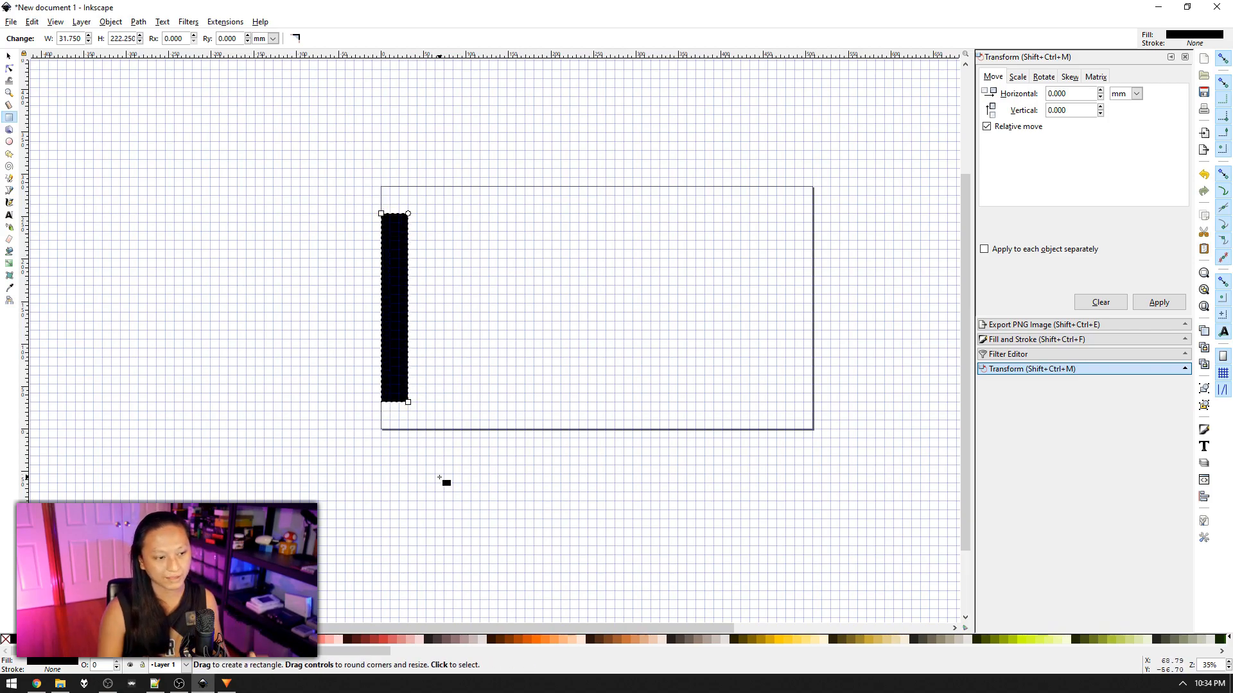
{"action": "left_click_drag", "start_coordinate": [444, 213], "coordinate": [409, 402]}
Duplicate both rectangles together and move the copies horizontally until they meet the page's right edge.
{"action": "left_click", "coordinate": [10, 57]}
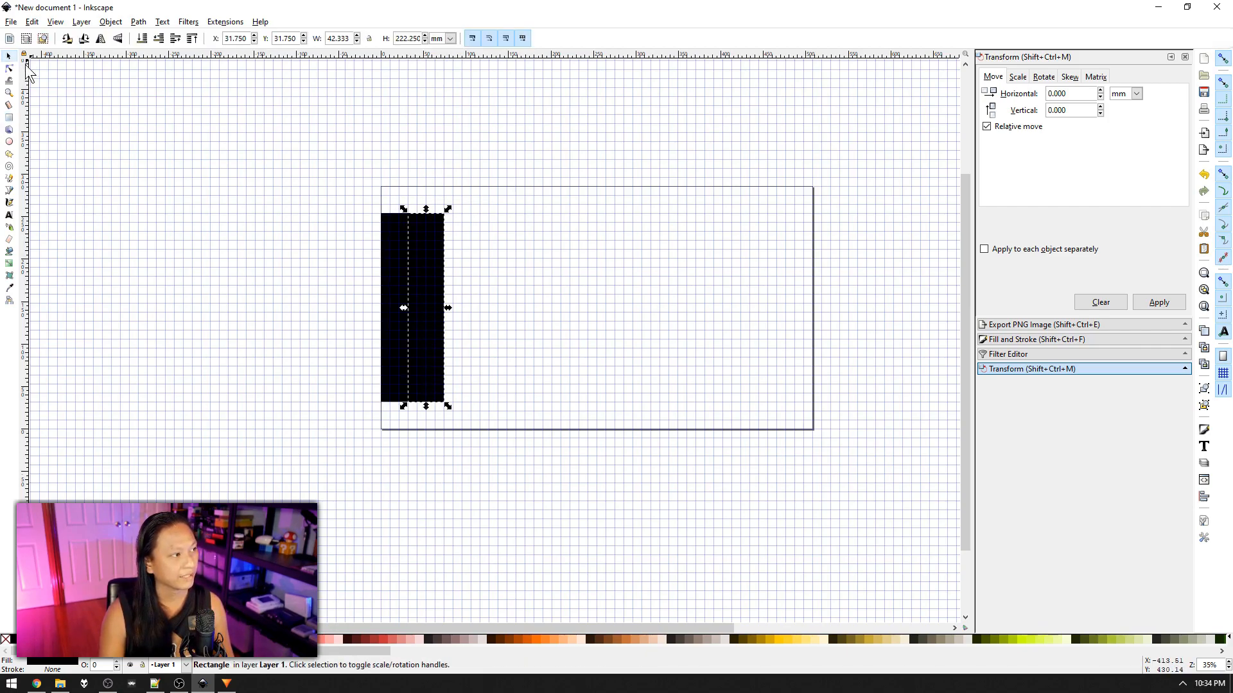
{"action": "left_click_drag", "start_coordinate": [233, 163], "coordinate": [566, 456]}
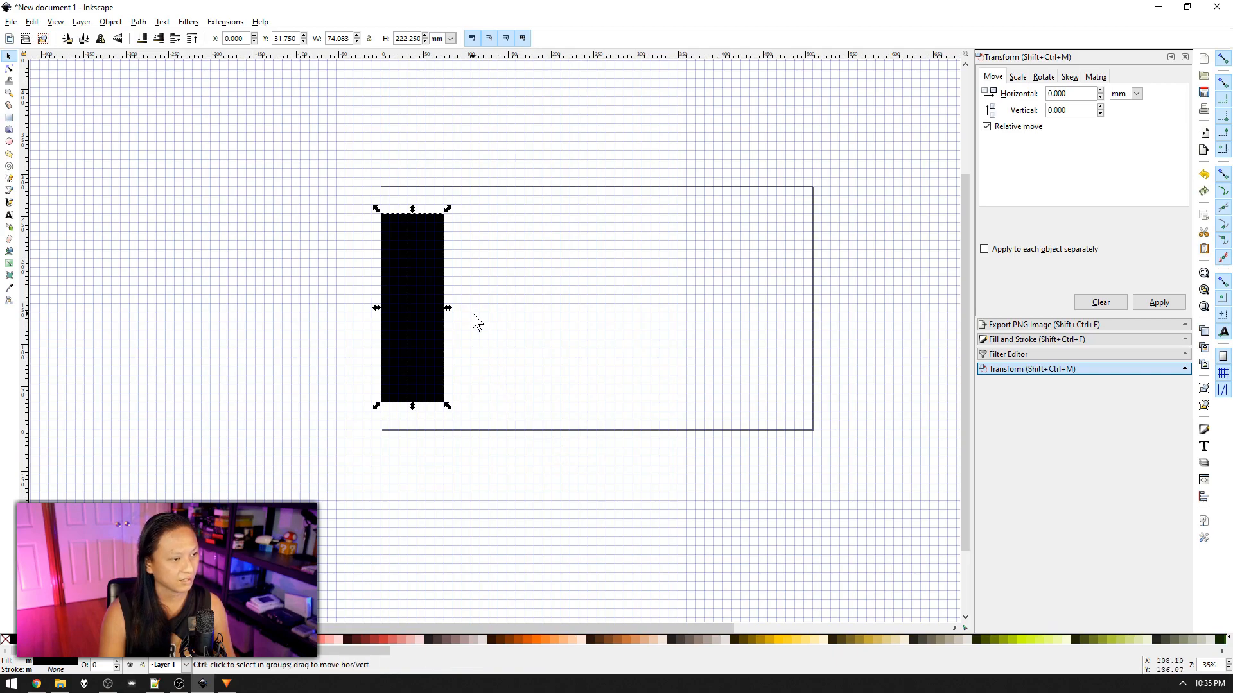
{"action": "key", "text": "ctrl+d"}
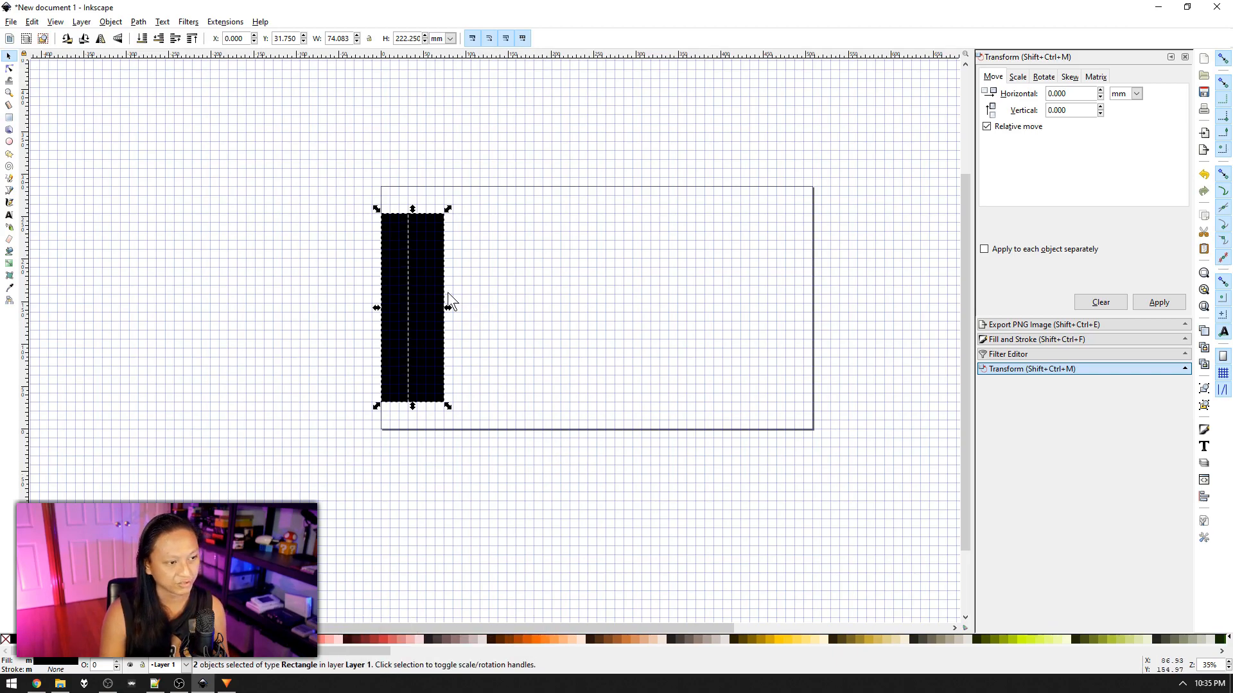
{"action": "left_click_drag", "start_coordinate": [424, 233], "coordinate": [664, 267]}
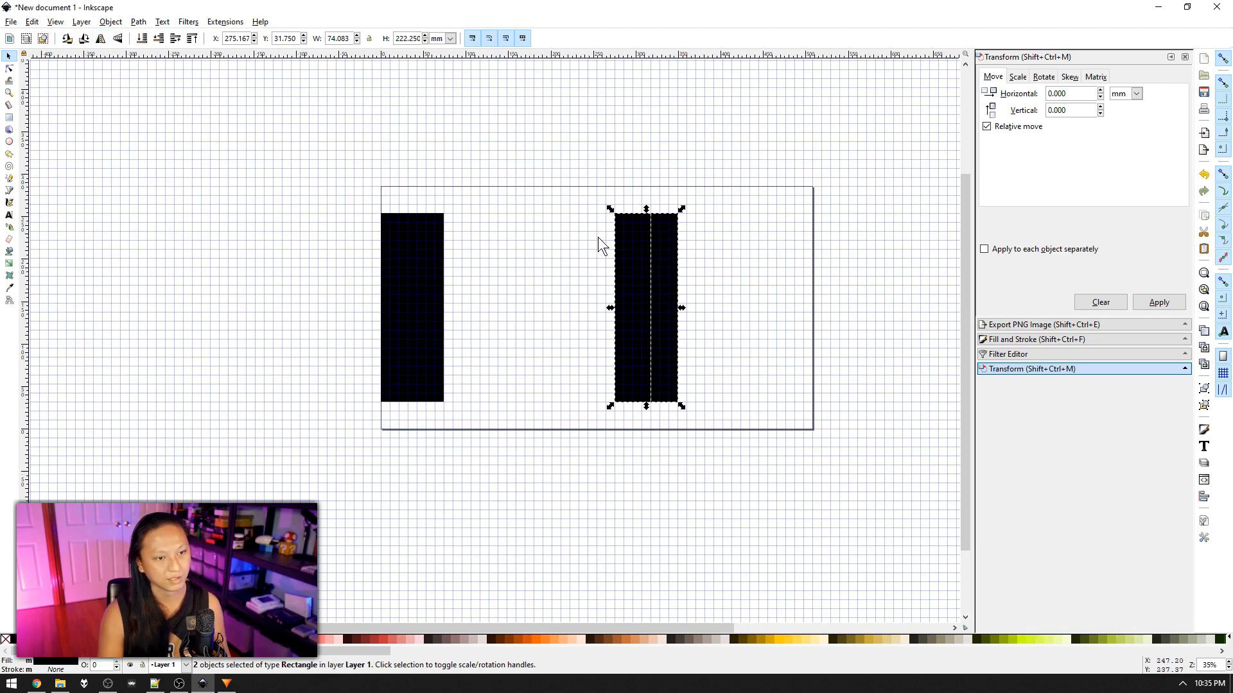
{"action": "left_click_drag", "start_coordinate": [665, 218], "coordinate": [803, 223]}
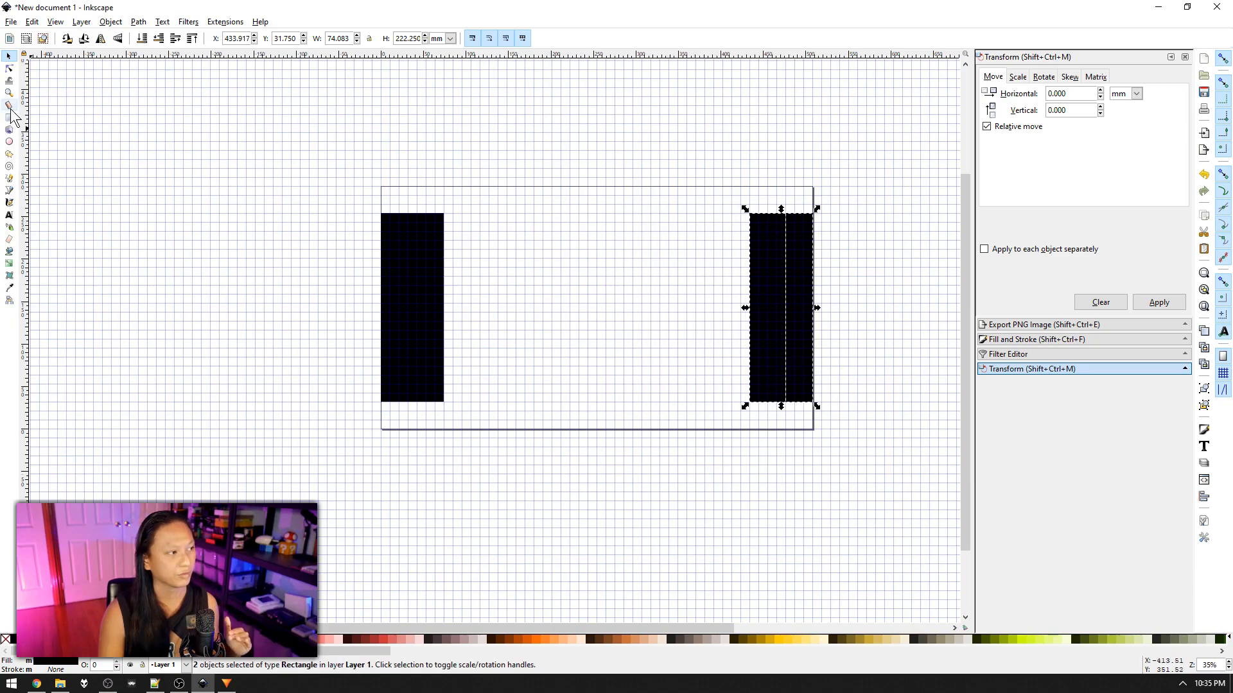
Draw a rectangle about 359.83 mm wide and 222.25 mm tall that fills the gap between the two rectangle pairs.
{"action": "left_click", "coordinate": [9, 118]}
{"action": "left_click_drag", "start_coordinate": [444, 214], "coordinate": [750, 403]}
{"action": "left_click", "coordinate": [9, 56]}
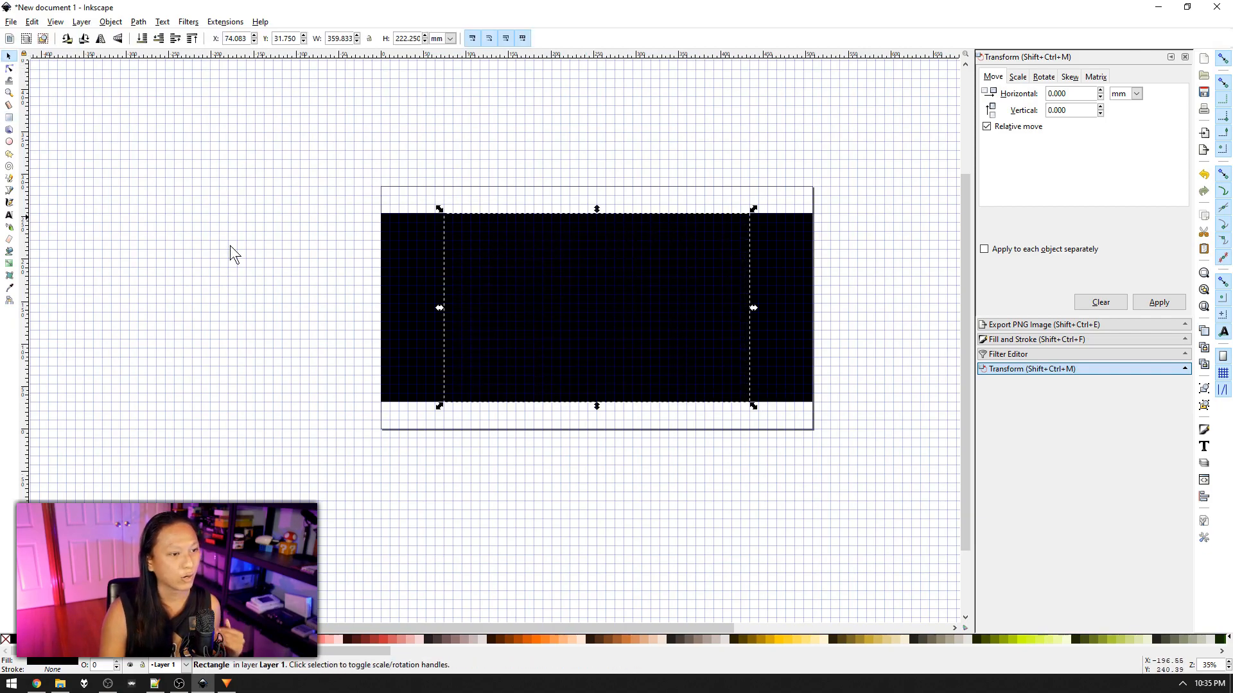
Select the two left and two right rectangles one after another to check that they are separate objects.
{"action": "left_click", "coordinate": [392, 265]}
{"action": "left_click", "coordinate": [422, 261]}
{"action": "left_click", "coordinate": [770, 272]}
{"action": "left_click", "coordinate": [799, 268]}
{"action": "key", "text": "shift+ctrl+k"}
Open the Layers dialog and add four layers above Layer 1, keeping the default names Layer 2 to Layer 5.
{"action": "key", "text": "ctrl+shift+l"}
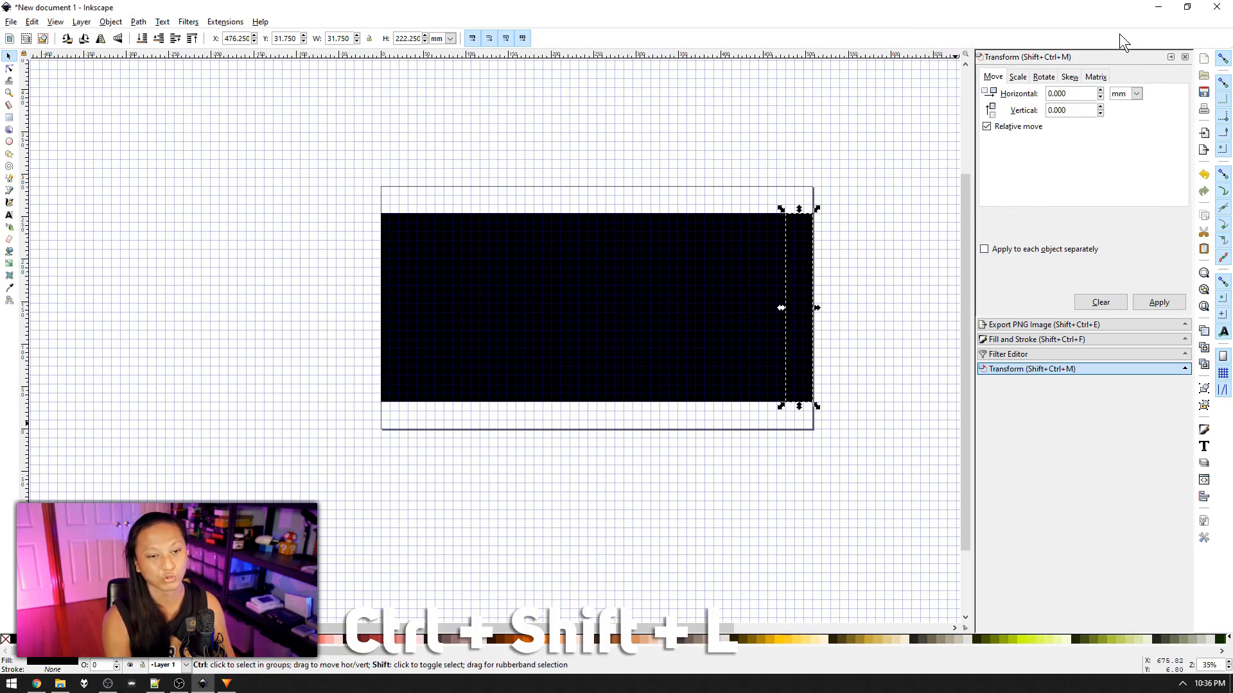
{"action": "left_click_drag", "start_coordinate": [1108, 10], "coordinate": [900, 163]}
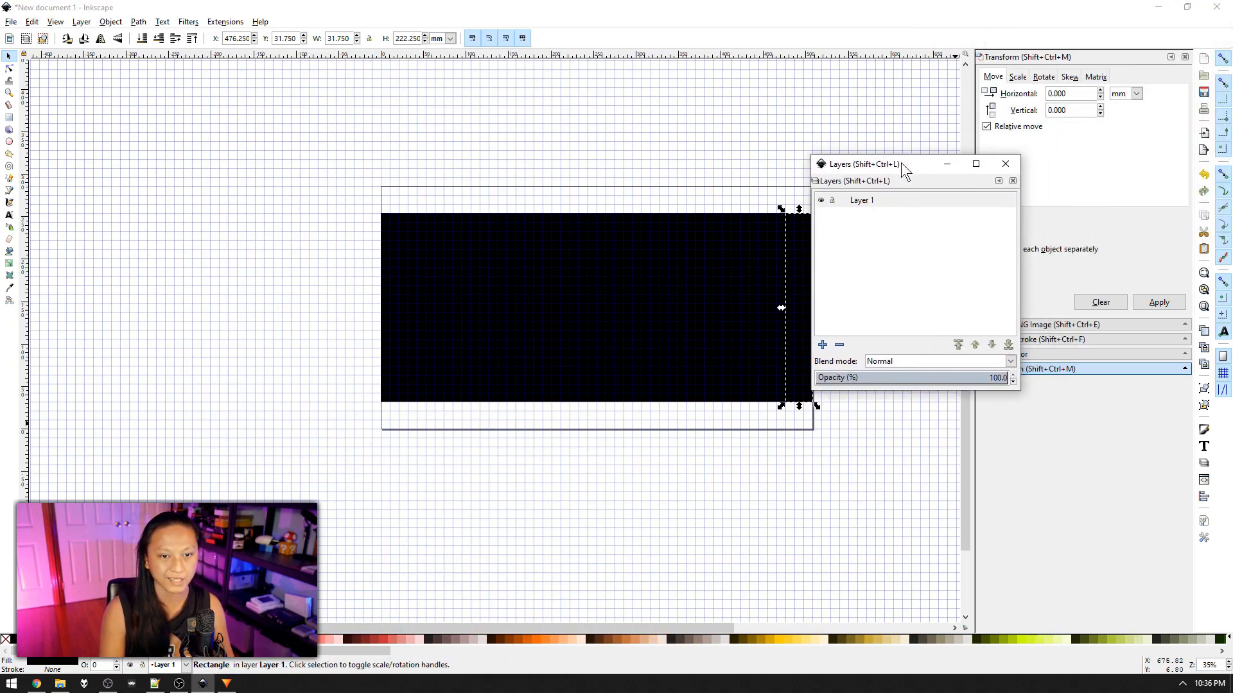
{"action": "left_click", "coordinate": [817, 353]}
{"action": "key", "text": "Return"}
{"action": "left_click", "coordinate": [817, 353]}
{"action": "key", "text": "Return"}
{"action": "left_click", "coordinate": [816, 353]}
{"action": "key", "text": "Return"}
{"action": "left_click", "coordinate": [816, 353]}
{"action": "key", "text": "Return"}
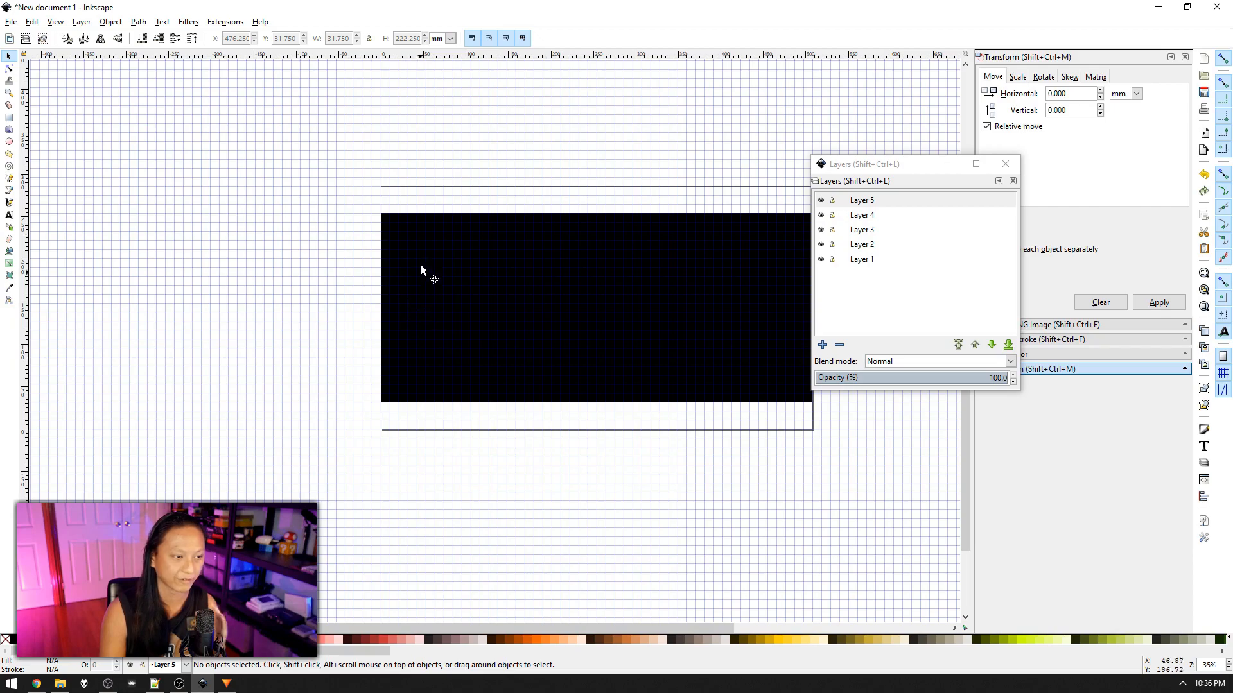
Move the second rectangle from the left to Layer 2.
{"action": "left_click", "coordinate": [380, 229]}
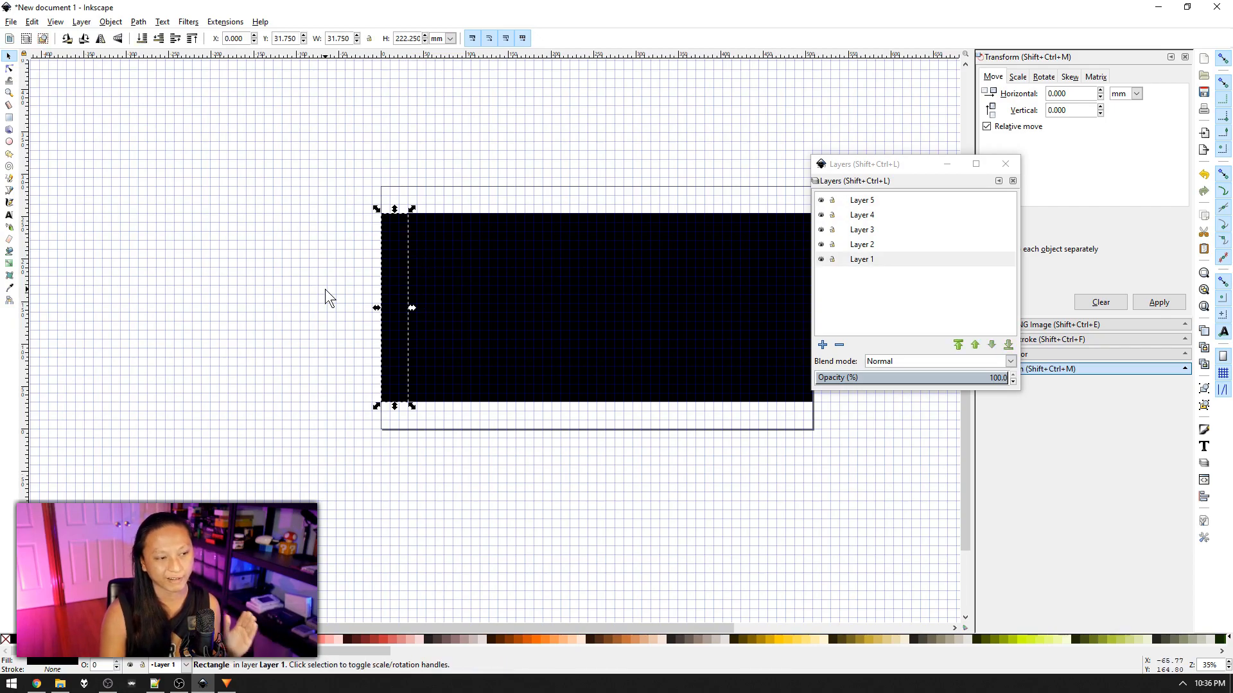
{"action": "left_click", "coordinate": [418, 247]}
{"action": "right_click", "coordinate": [425, 248]}
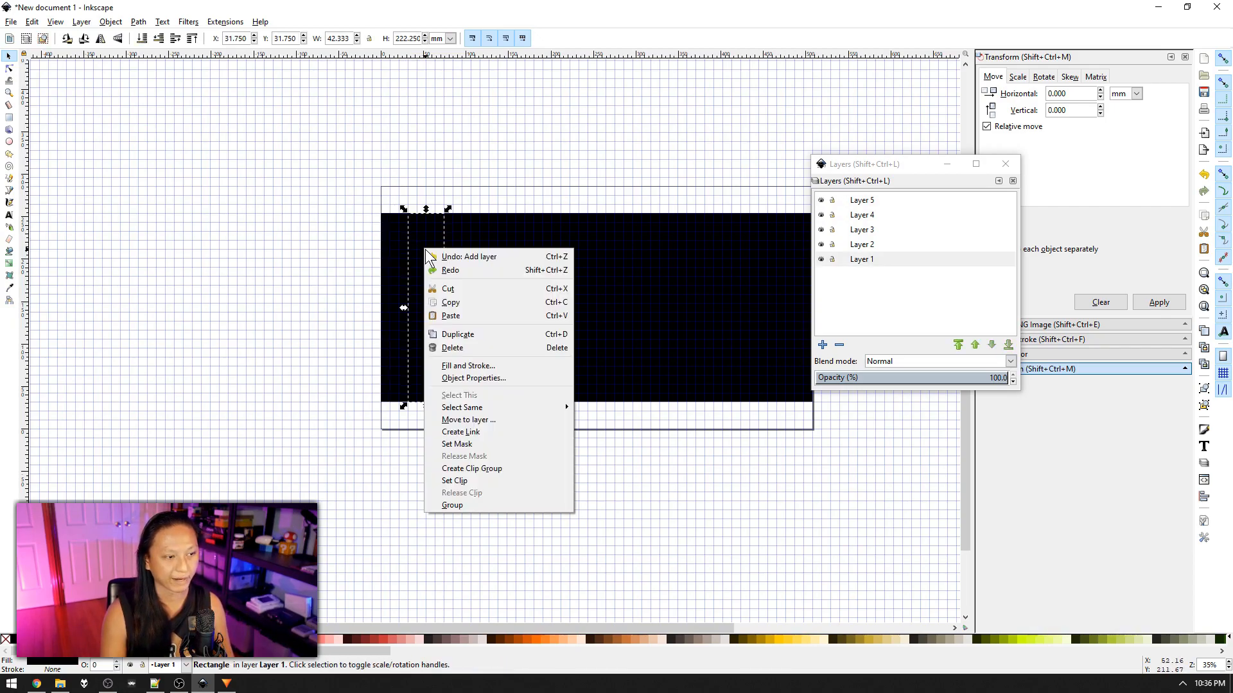
{"action": "left_click", "coordinate": [482, 423]}
{"action": "left_click", "coordinate": [617, 348]}
{"action": "left_click", "coordinate": [655, 427]}
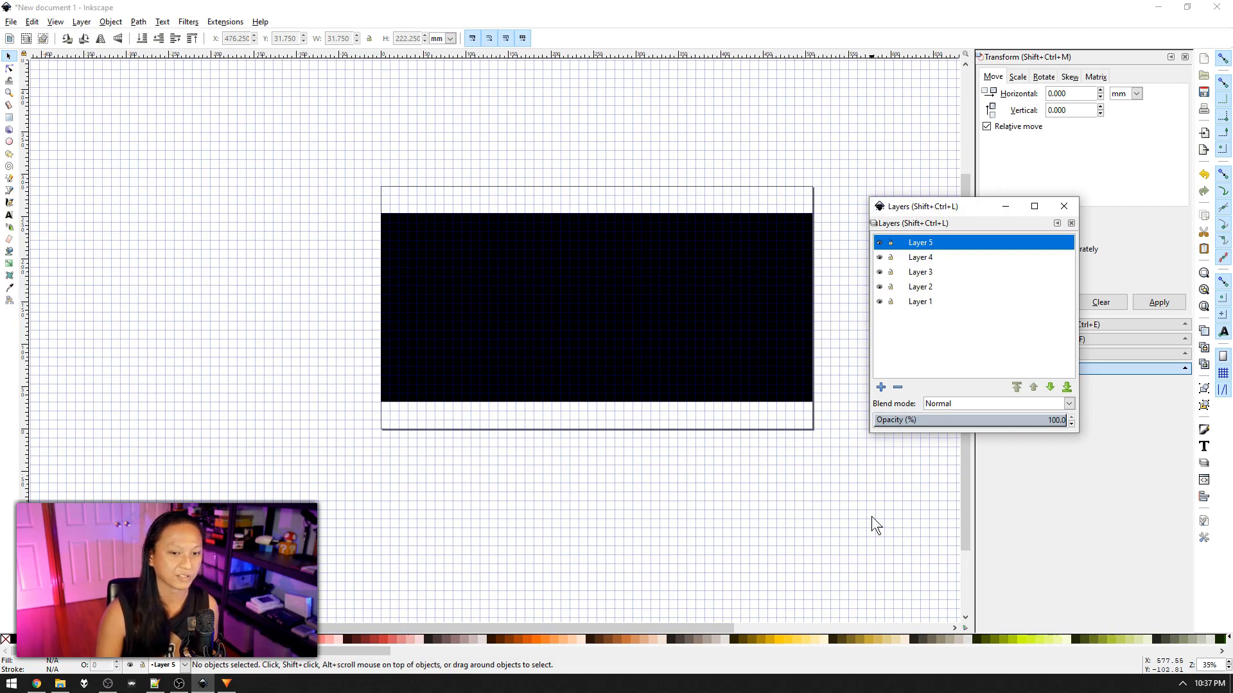
Toggle the visibility of Layers 1, 2 and 3 off and on to check which rectangle each one holds.
{"action": "left_click", "coordinate": [880, 302]}
{"action": "left_click", "coordinate": [879, 302]}
{"action": "left_click", "coordinate": [881, 287]}
{"action": "left_click", "coordinate": [881, 287]}
{"action": "left_click", "coordinate": [881, 272]}
{"action": "left_click", "coordinate": [880, 272]}
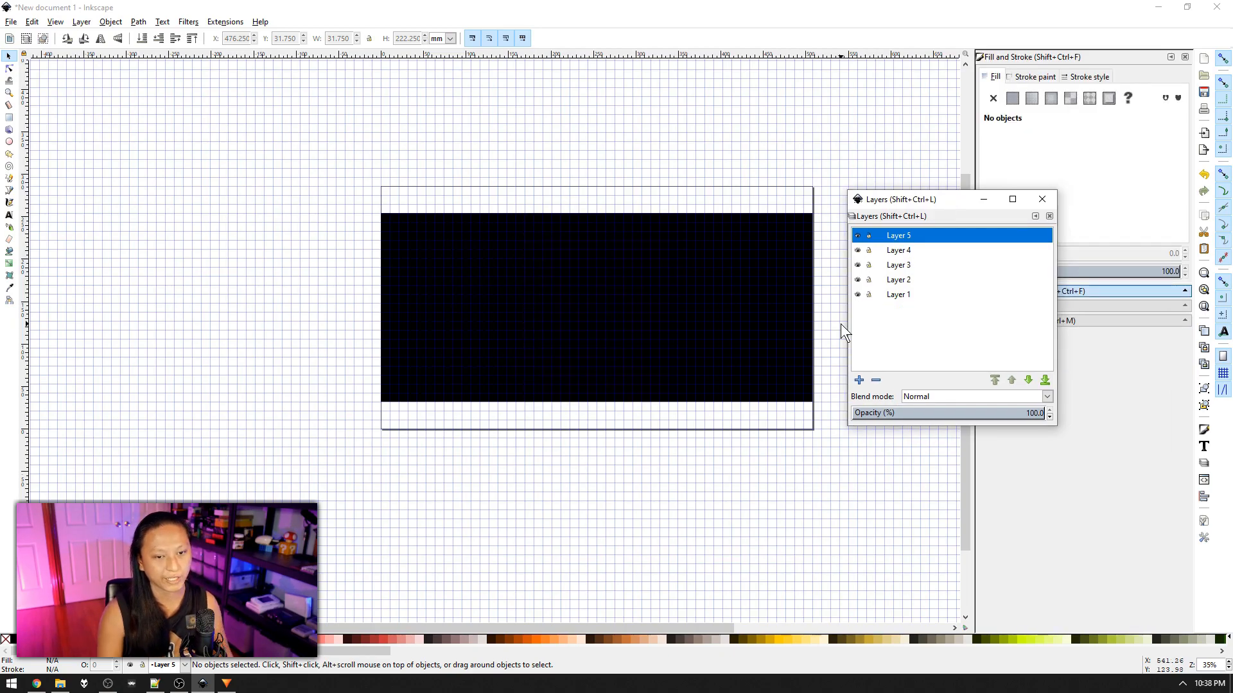
Hide Layers 2, 3, 4 and 5, leaving only Layer 1 visible.
{"action": "left_click", "coordinate": [858, 280]}
{"action": "left_click", "coordinate": [857, 265]}
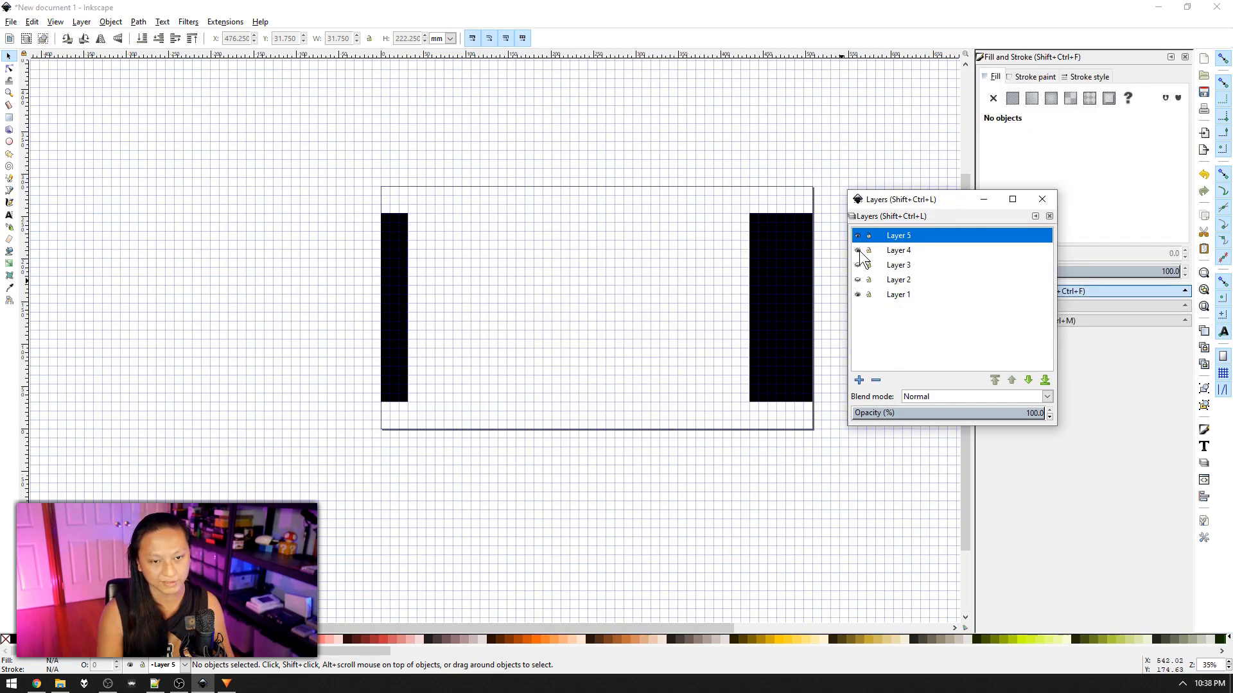
{"action": "left_click", "coordinate": [858, 251]}
{"action": "left_click", "coordinate": [858, 236]}
{"action": "left_click", "coordinate": [729, 346]}
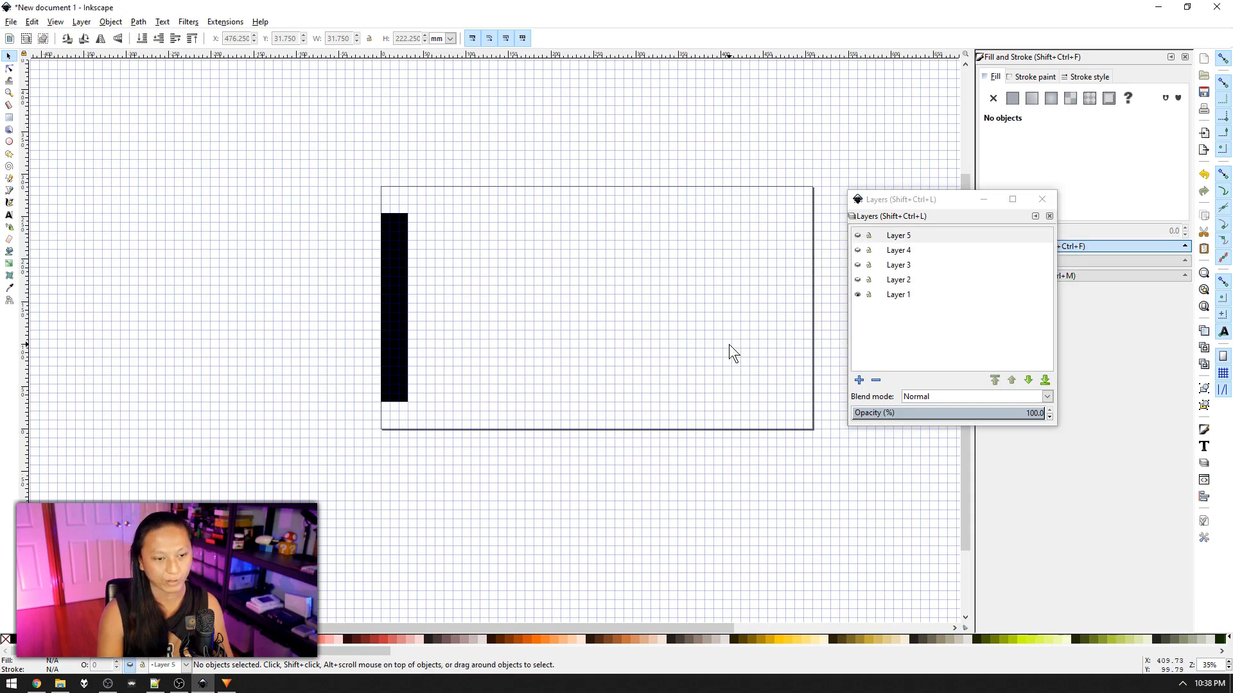
Export the whole page as a PNG image named 1.png on the Desktop.
{"action": "key", "text": "ctrl+shift+e"}
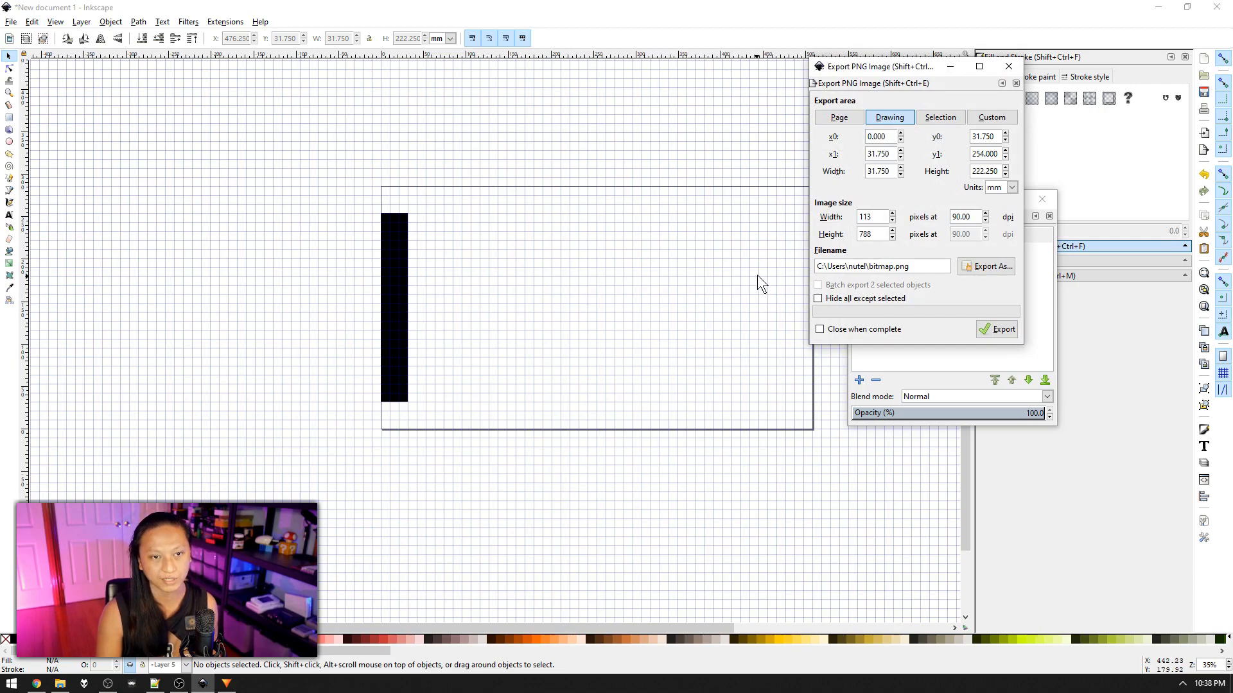
{"action": "left_click", "coordinate": [835, 119]}
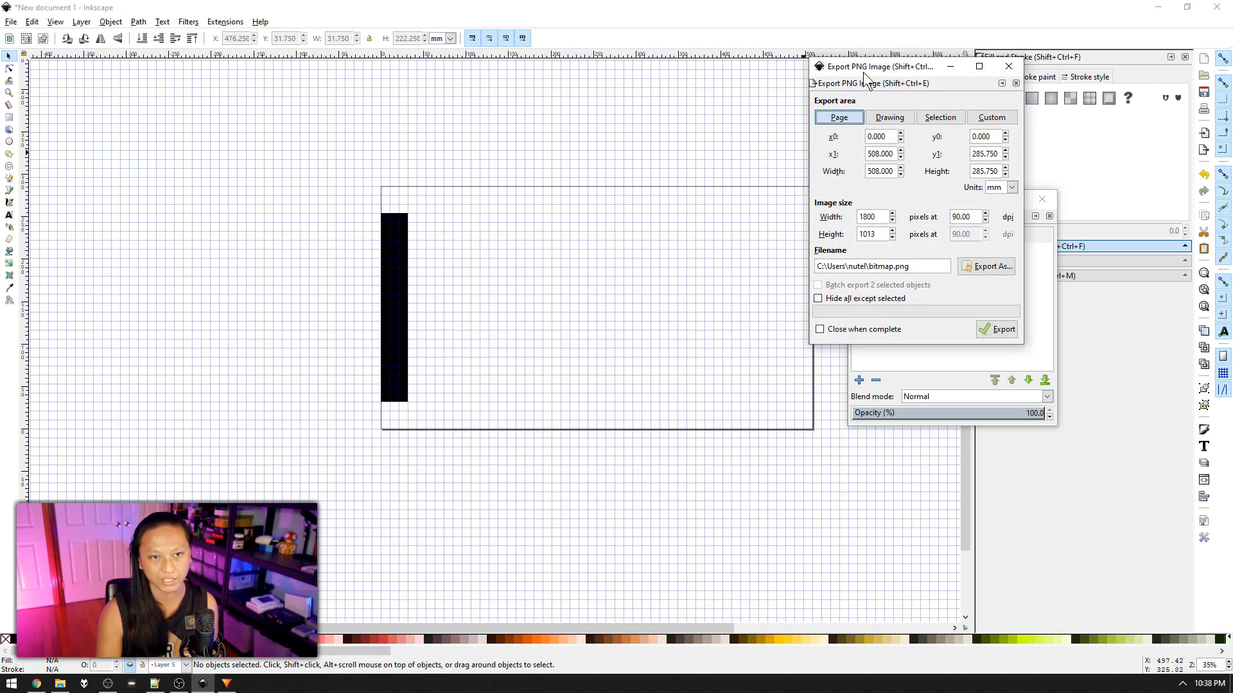
{"action": "left_click_drag", "start_coordinate": [862, 72], "coordinate": [777, 102]}
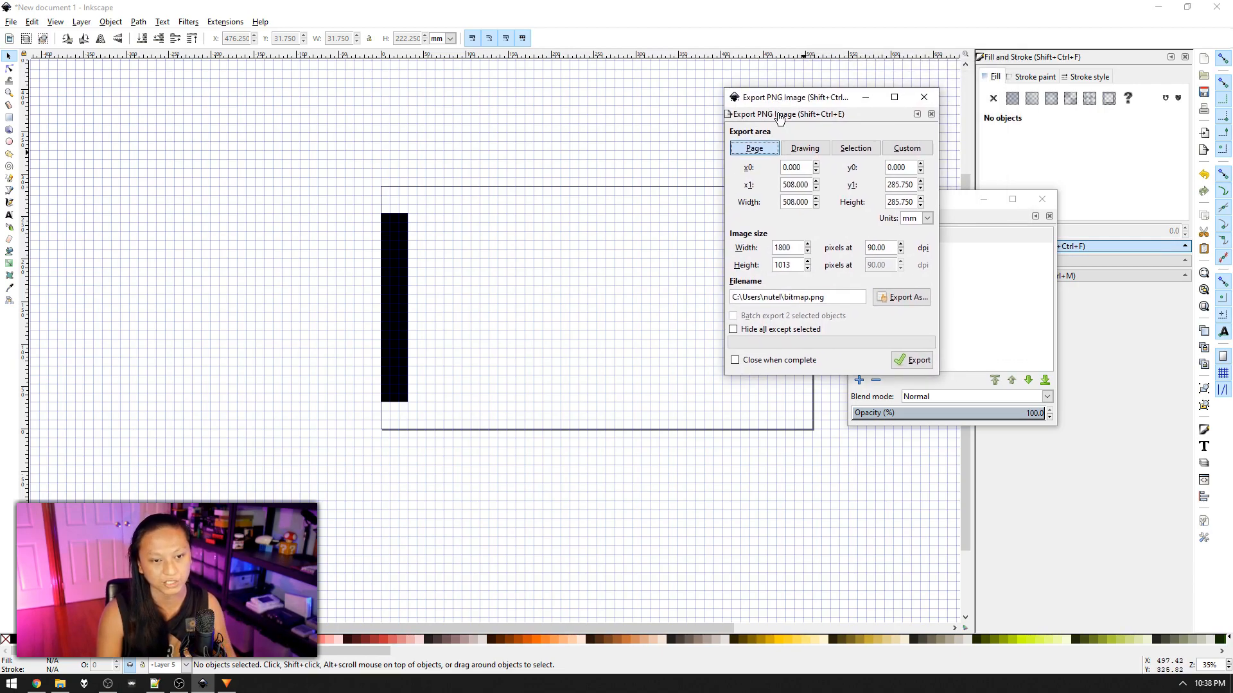
{"action": "left_click", "coordinate": [889, 302]}
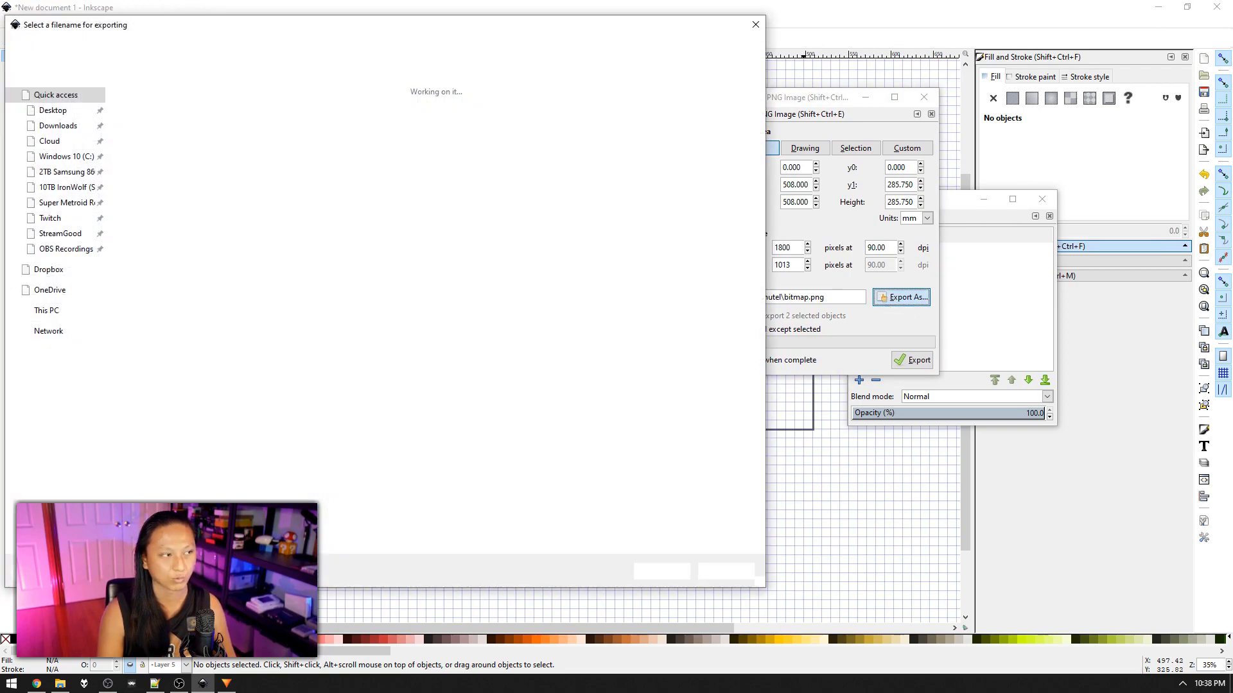
{"action": "left_click", "coordinate": [50, 113]}
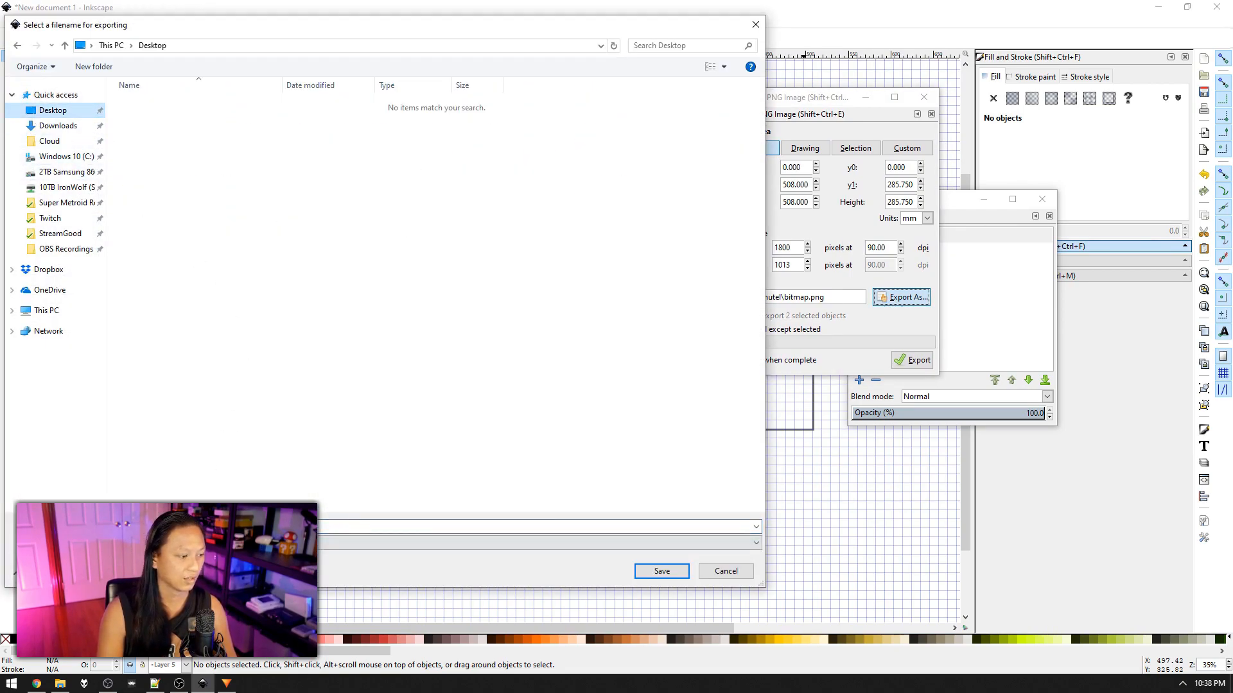
{"action": "key", "text": "Return"}
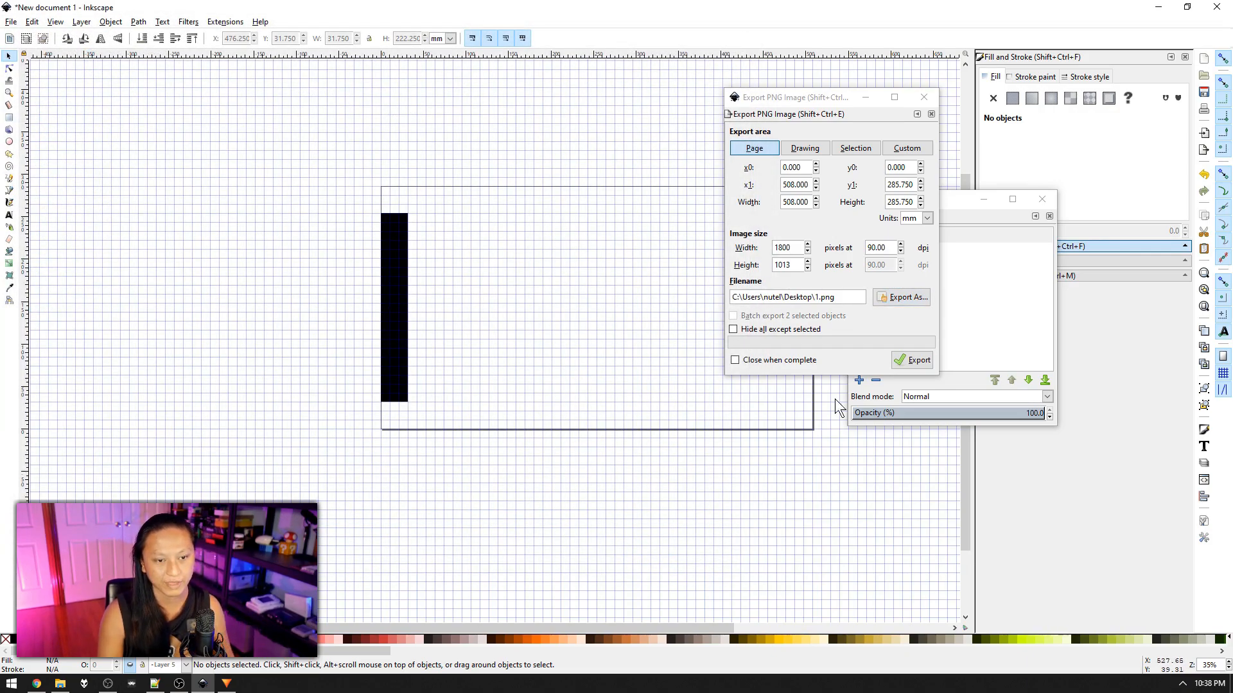
{"action": "left_click", "coordinate": [1000, 335]}
Show Layer 2, hide Layer 1 and export the page to the Desktop as 2.png.
{"action": "left_click", "coordinate": [858, 280]}
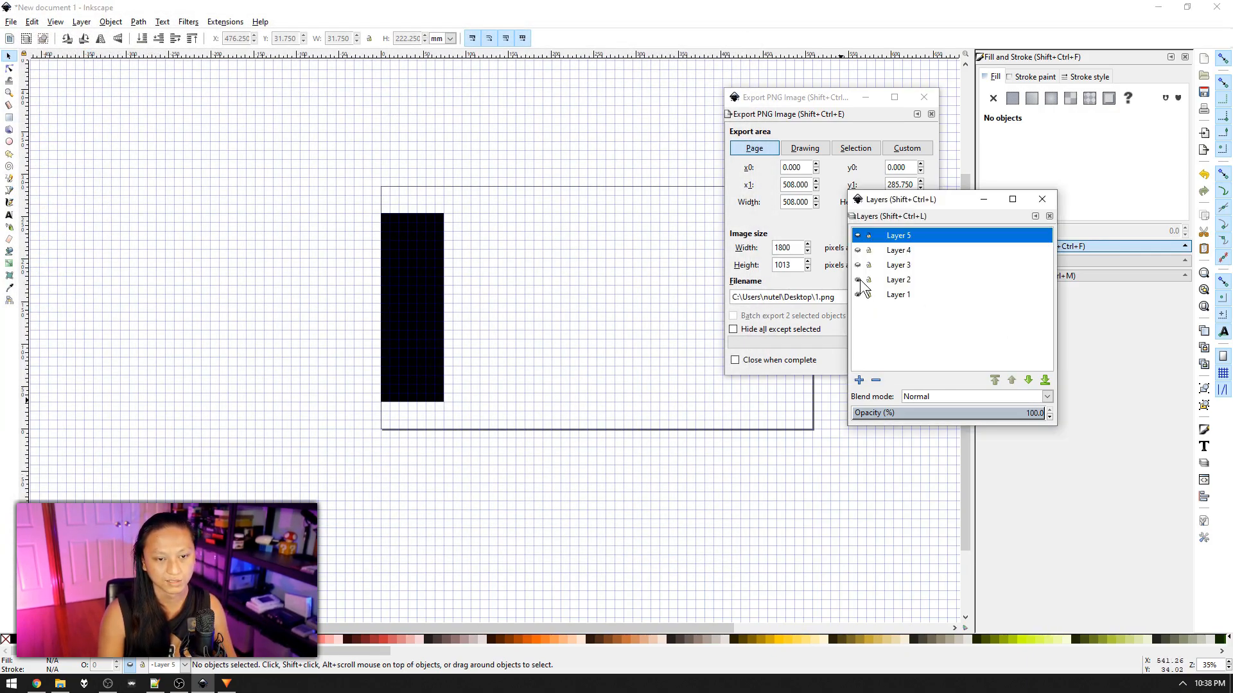
{"action": "left_click", "coordinate": [857, 294]}
{"action": "left_click", "coordinate": [833, 295]}
{"action": "left_click", "coordinate": [890, 297]}
{"action": "type", "text": "2.png"}
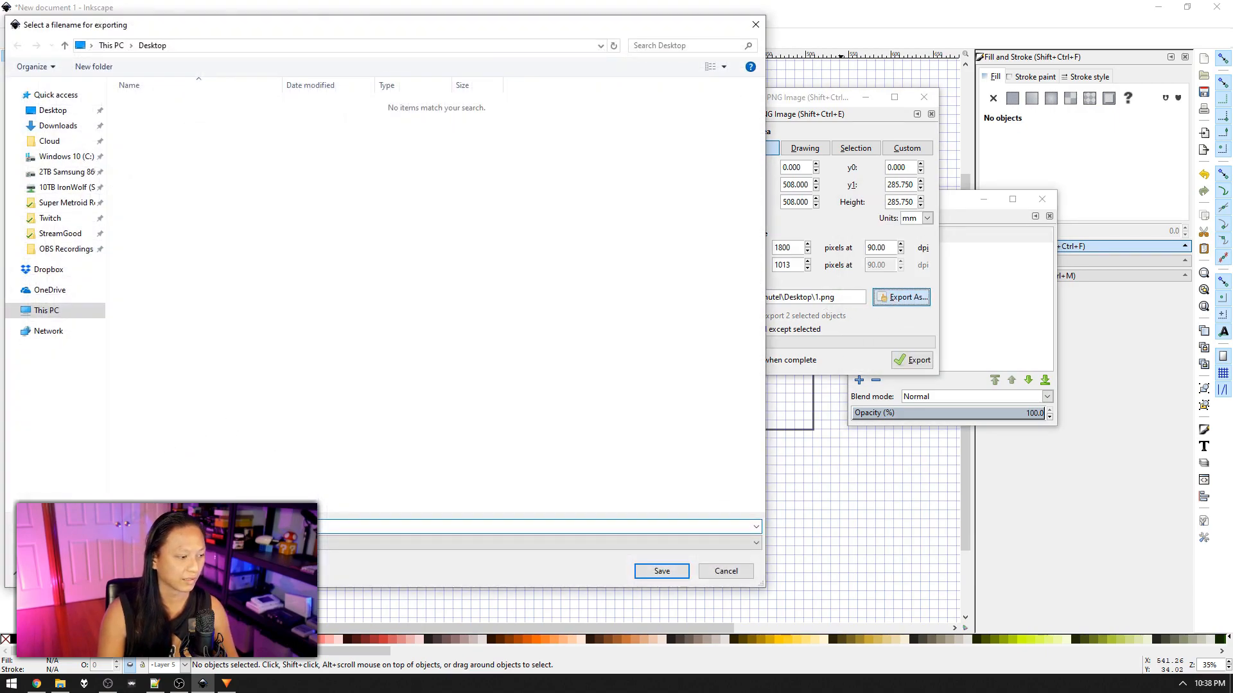
{"action": "key", "text": "Return"}
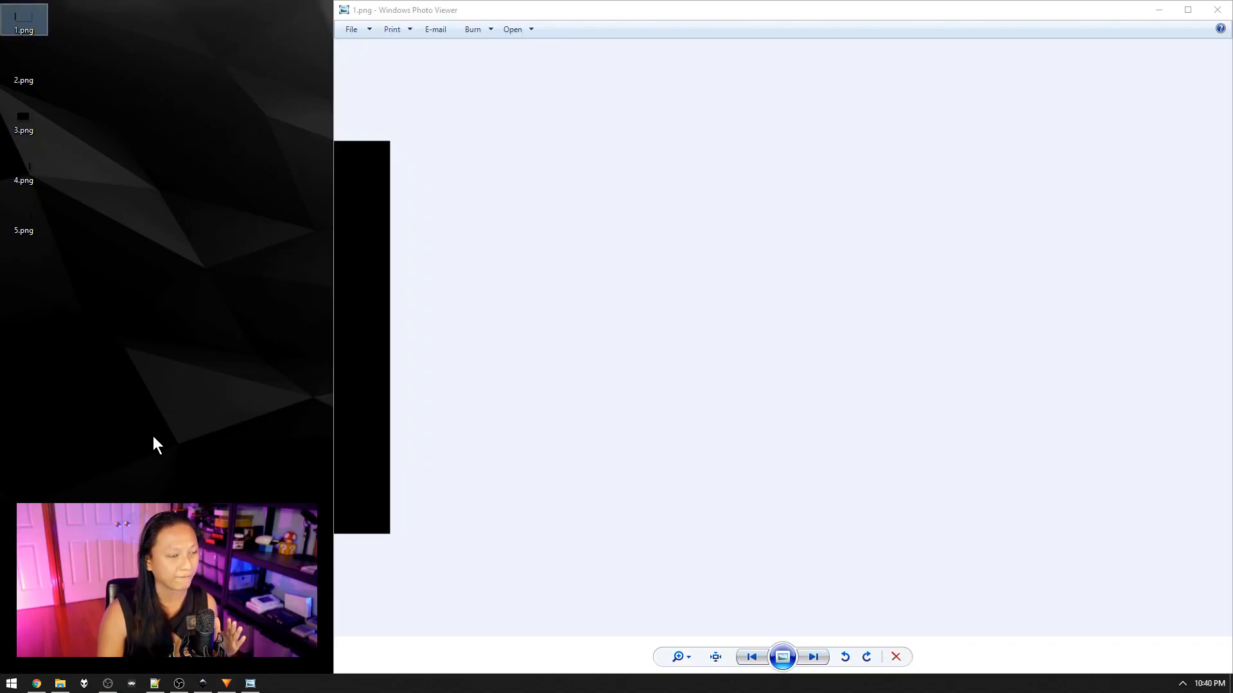
Switch to Windows Photo Viewer and look through the exported images from 1.png to 5.png.
{"action": "left_click", "coordinate": [775, 360]}
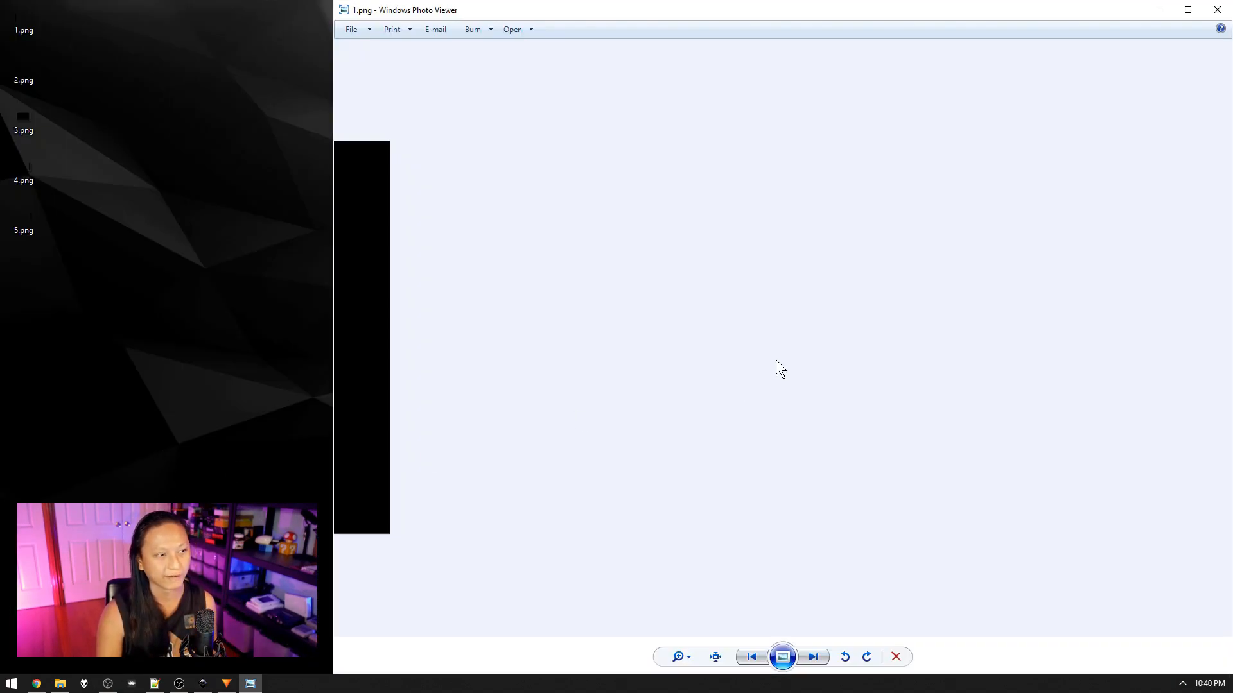
{"action": "key", "text": "Right"}
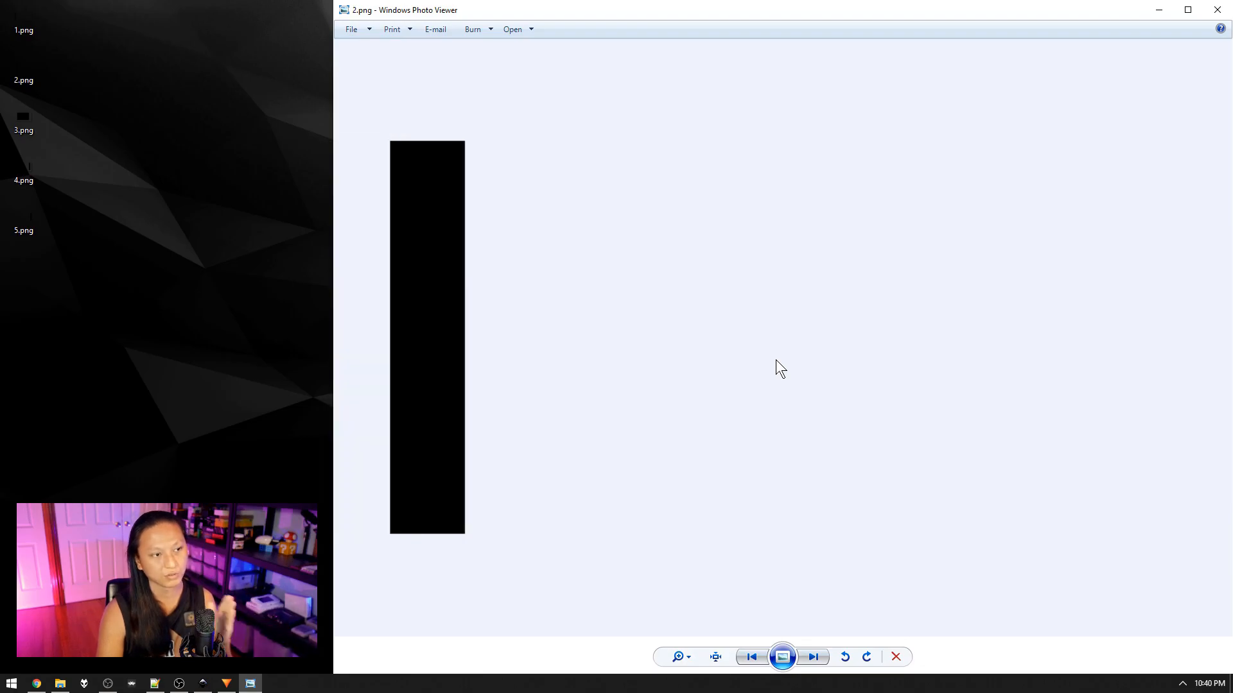
{"action": "key", "text": "Right"}
{"action": "key", "text": "Right"}
{"action": "key", "text": "Right"}
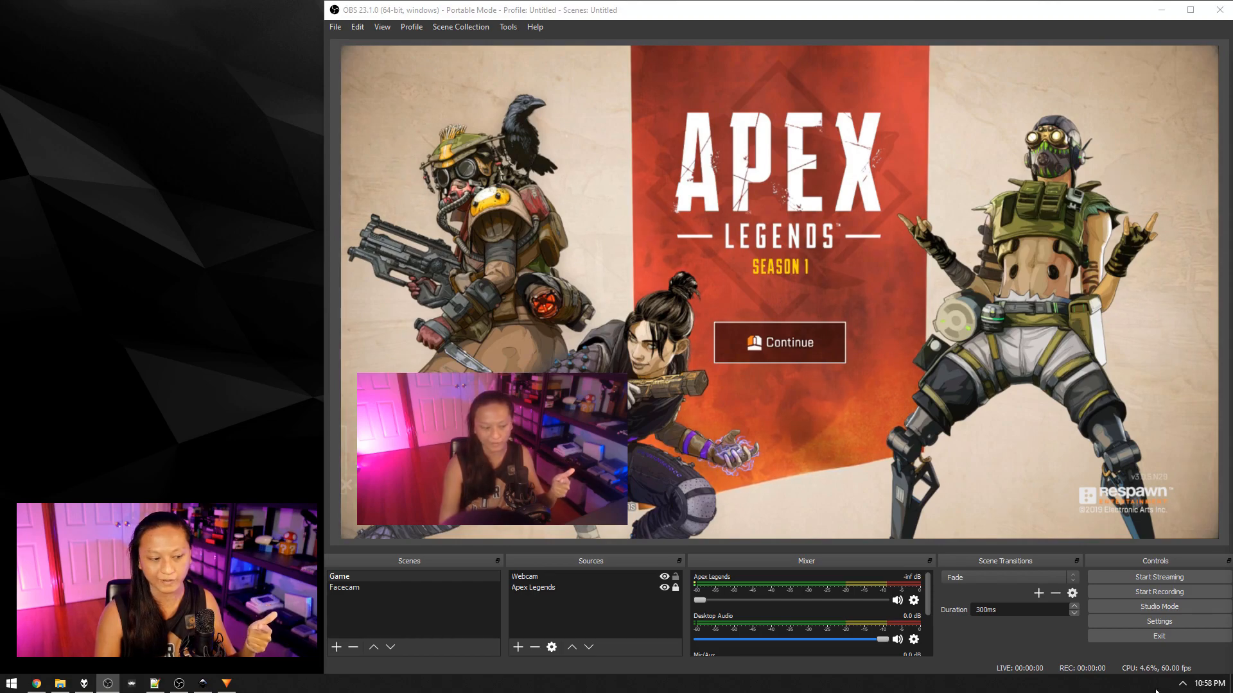
Switch to OBS and add a new scene named 3D Camera.
{"action": "left_click", "coordinate": [430, 586]}
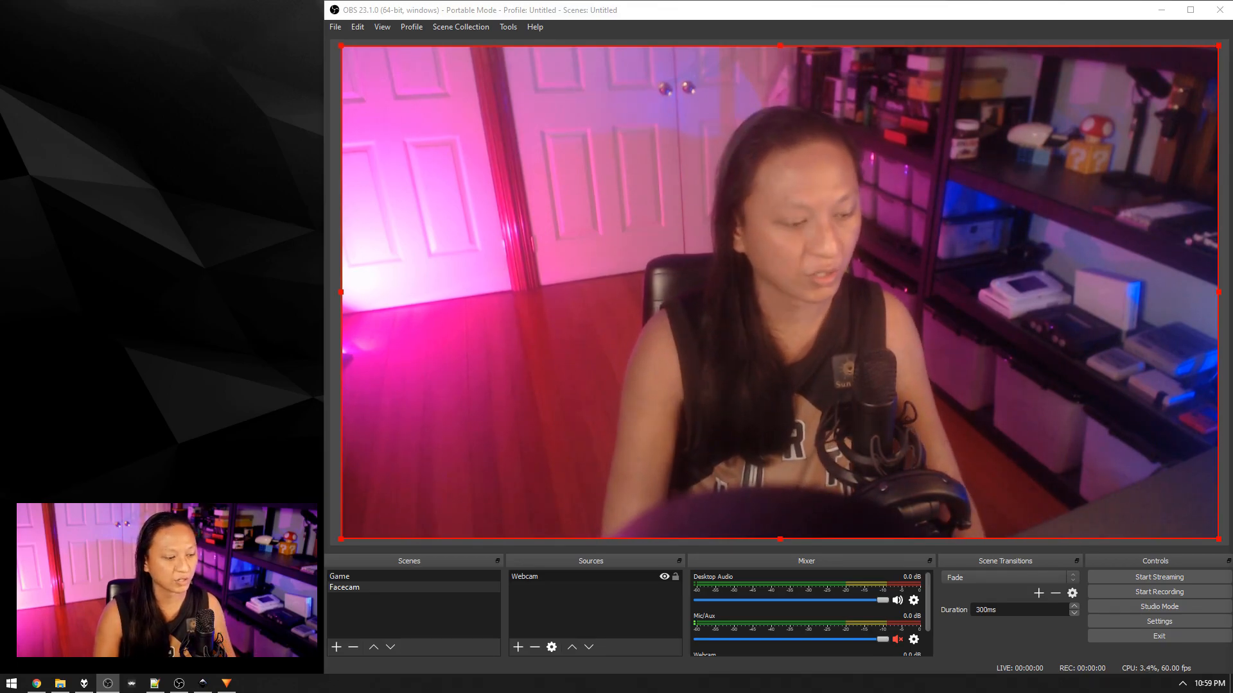
{"action": "right_click", "coordinate": [454, 622]}
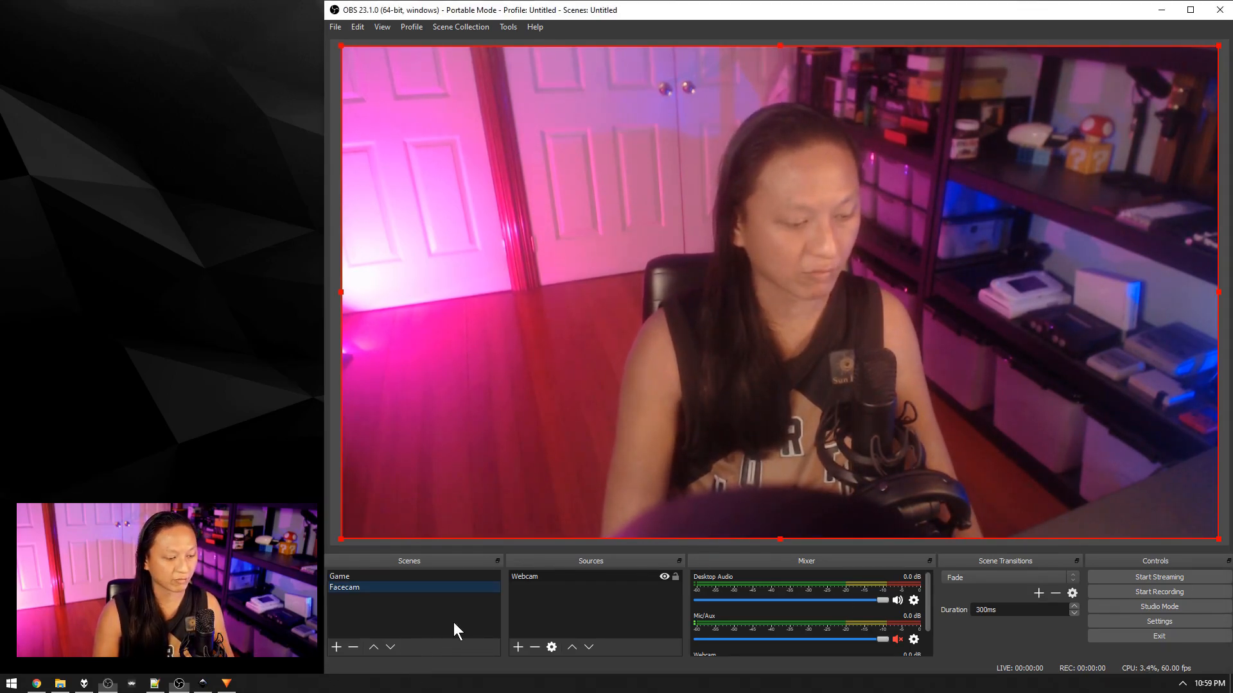
{"action": "left_click", "coordinate": [465, 628]}
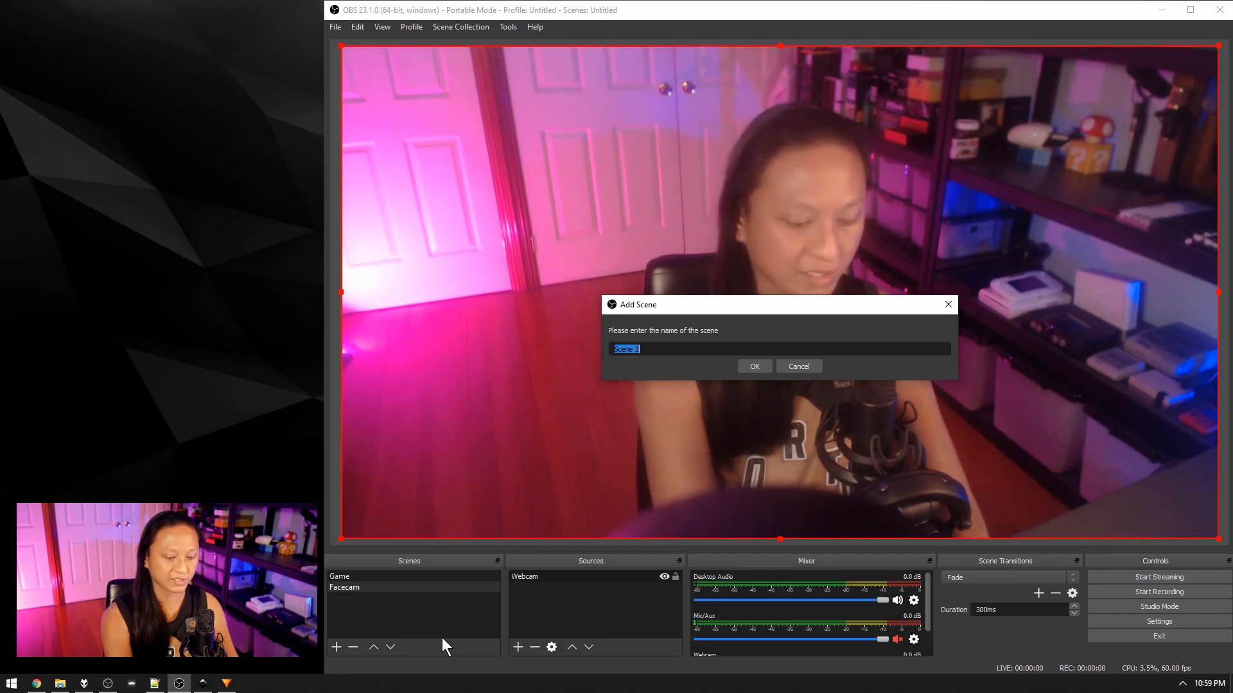
{"action": "type", "text": "3D Camer"}
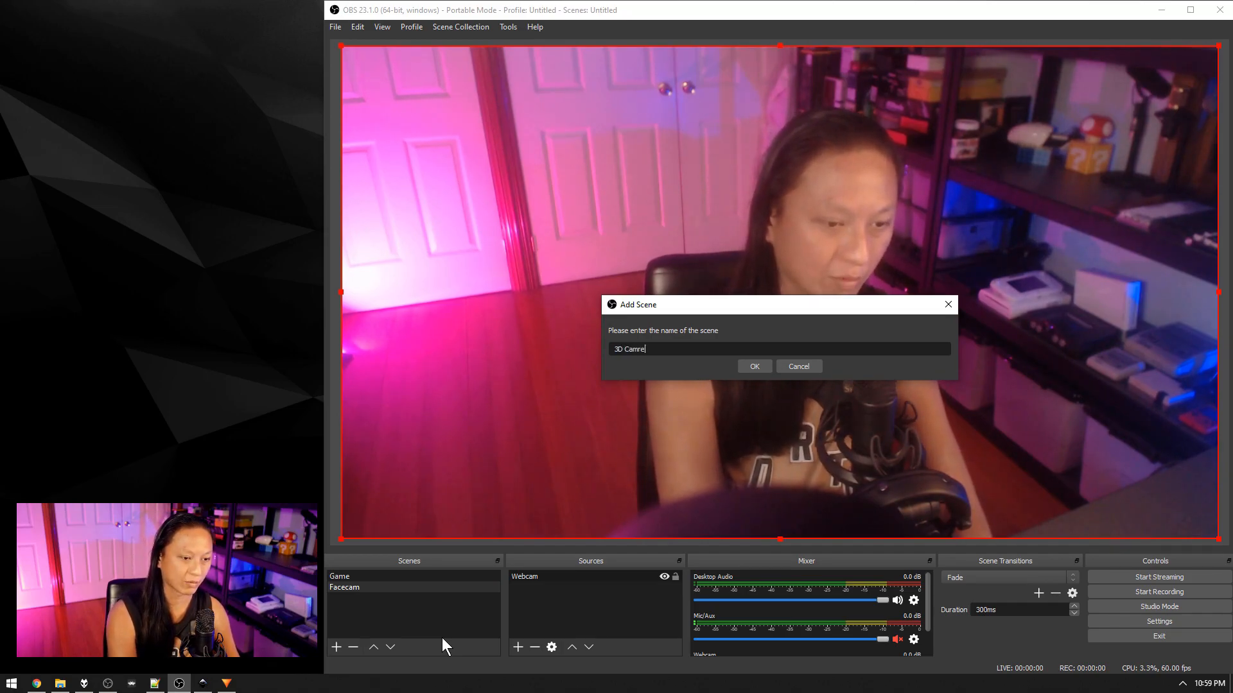
{"action": "type", "text": "a"}
{"action": "key", "text": "Return"}
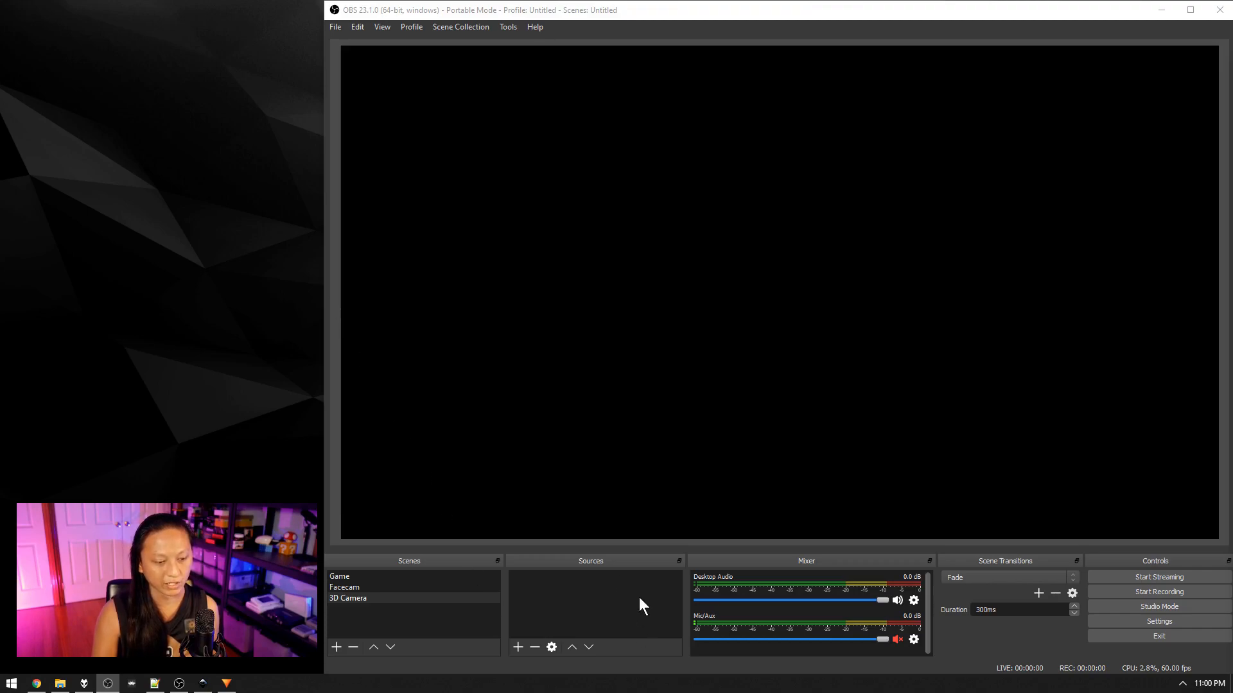
Add a new white Color Source to the 3D Camera scene, keeping the default source name.
{"action": "right_click", "coordinate": [568, 597]}
{"action": "mouse_move", "coordinate": [618, 506]}
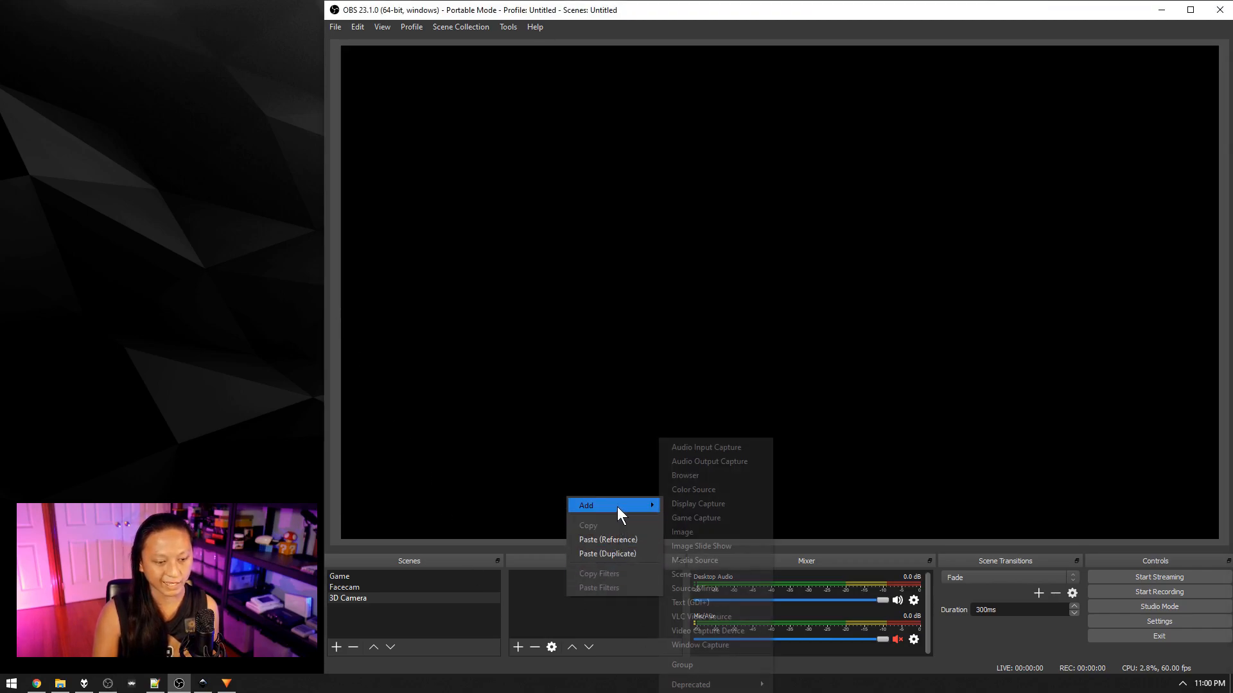
{"action": "left_click", "coordinate": [696, 489]}
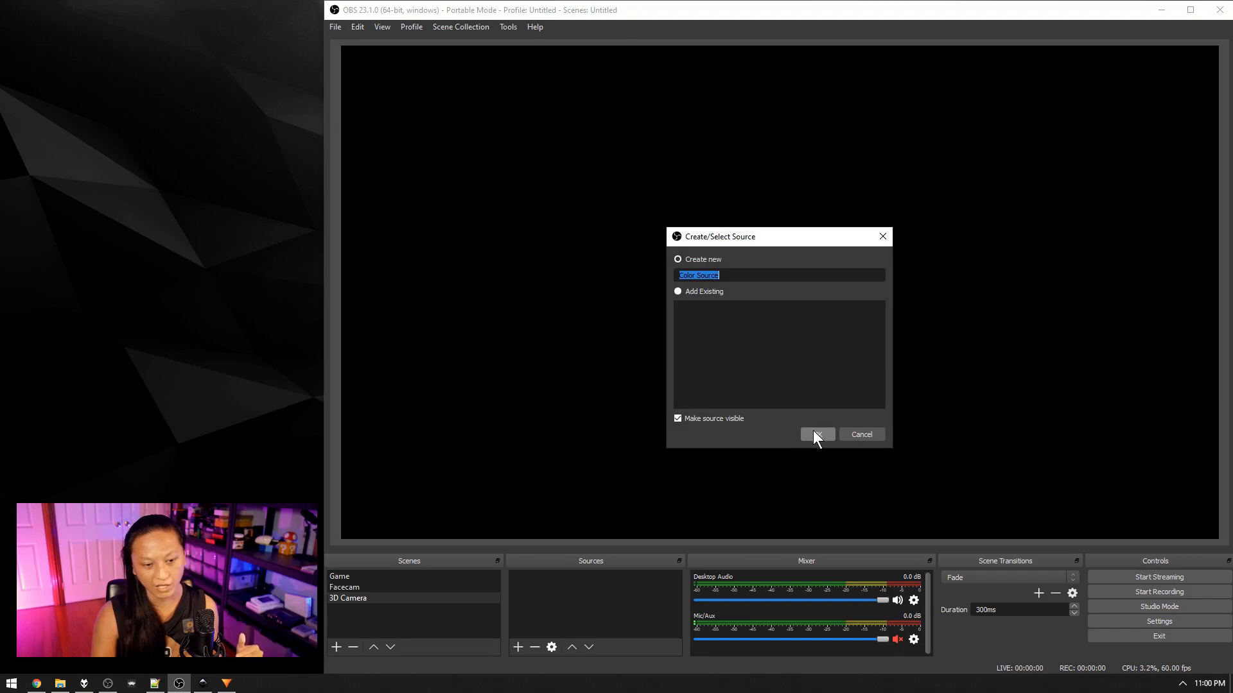
{"action": "left_click", "coordinate": [813, 434]}
{"action": "left_click", "coordinate": [947, 520]}
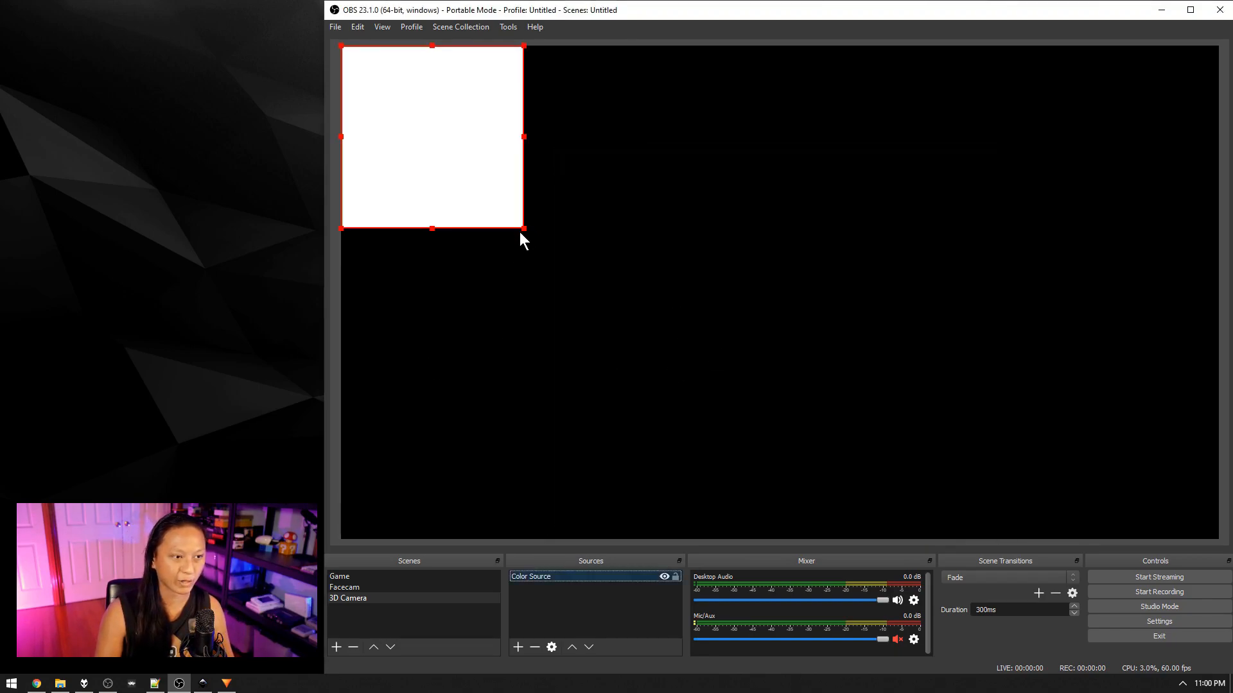
Fit the Color Source to the screen and set its bounding box type to Stretch to bounds so it fills the canvas.
{"action": "left_click_drag", "start_coordinate": [523, 229], "coordinate": [697, 512]}
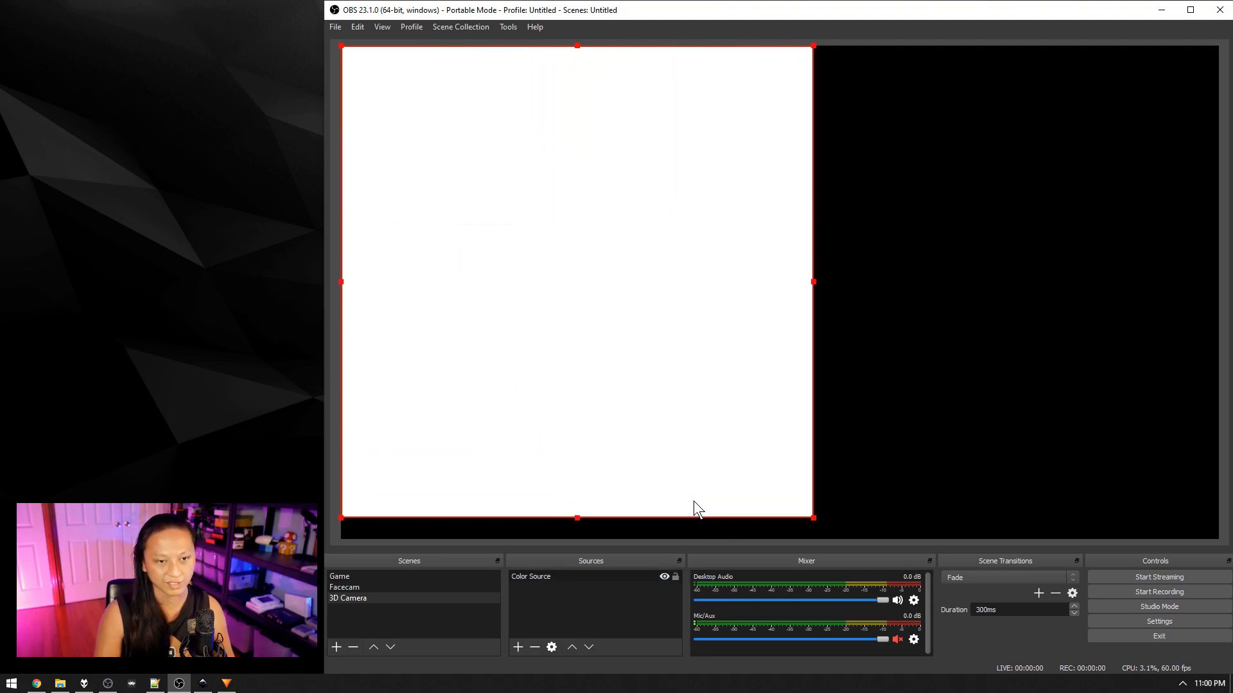
{"action": "key", "text": "ctrl+f"}
{"action": "right_click", "coordinate": [543, 575]}
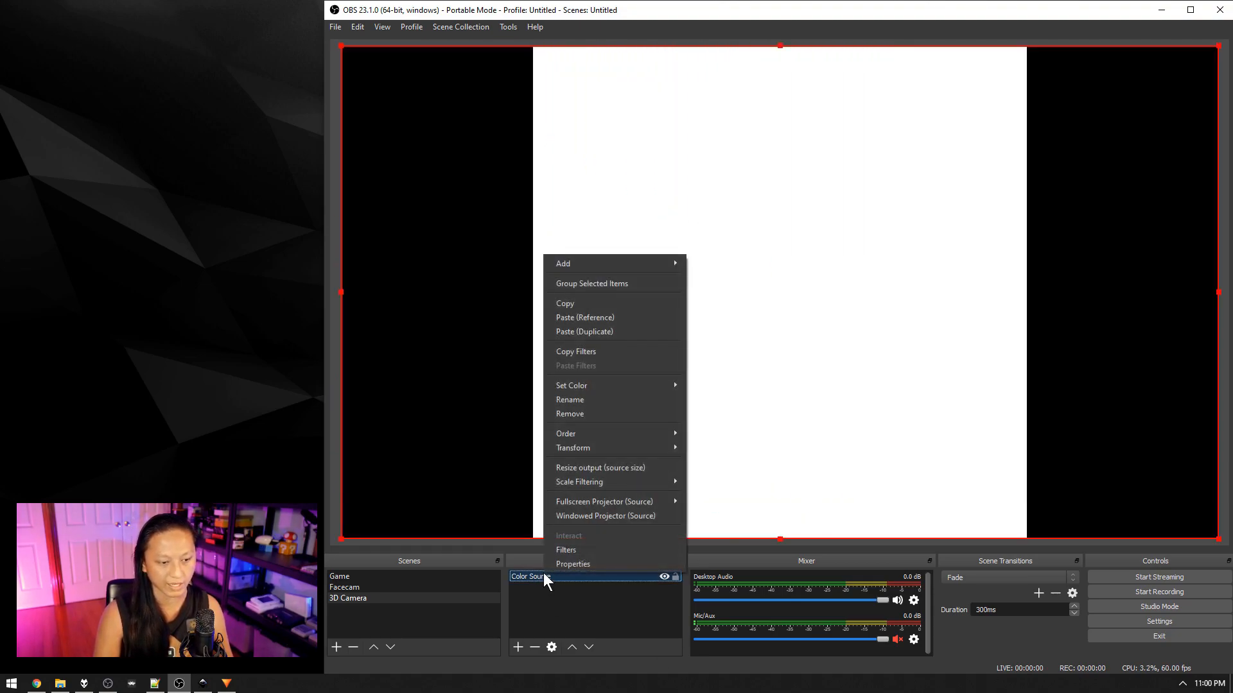
{"action": "mouse_move", "coordinate": [671, 448]}
{"action": "left_click", "coordinate": [712, 448]}
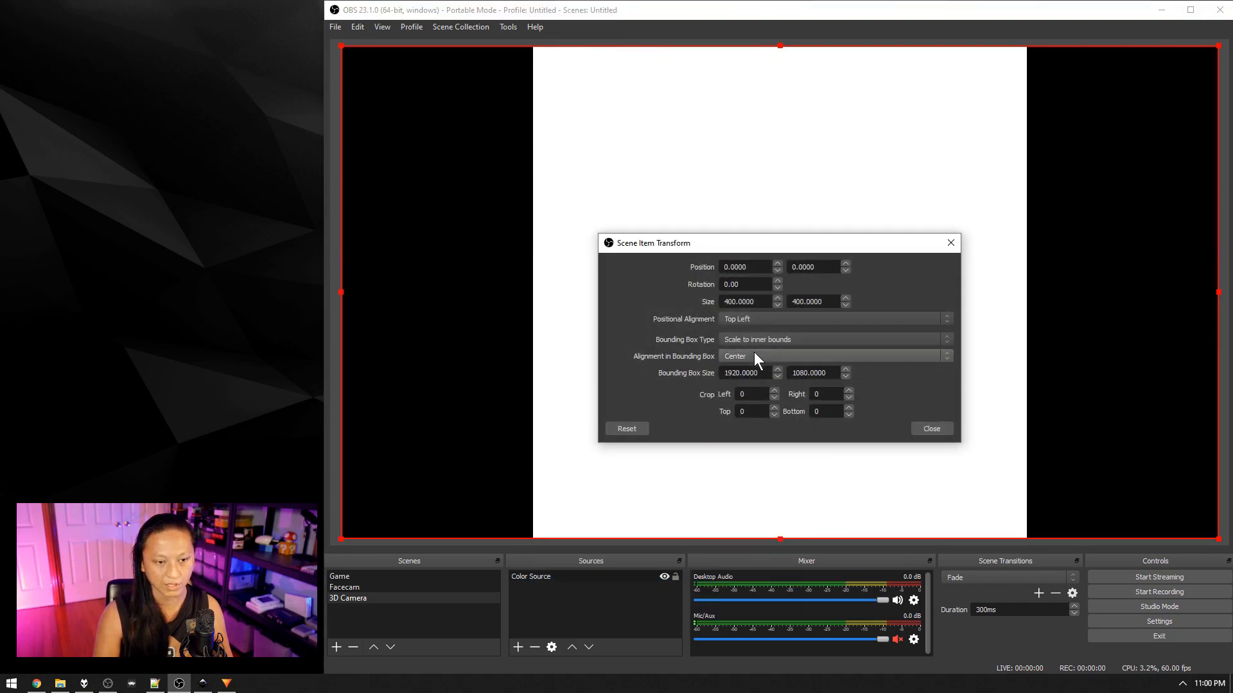
{"action": "left_click", "coordinate": [746, 339]}
{"action": "left_click", "coordinate": [769, 362]}
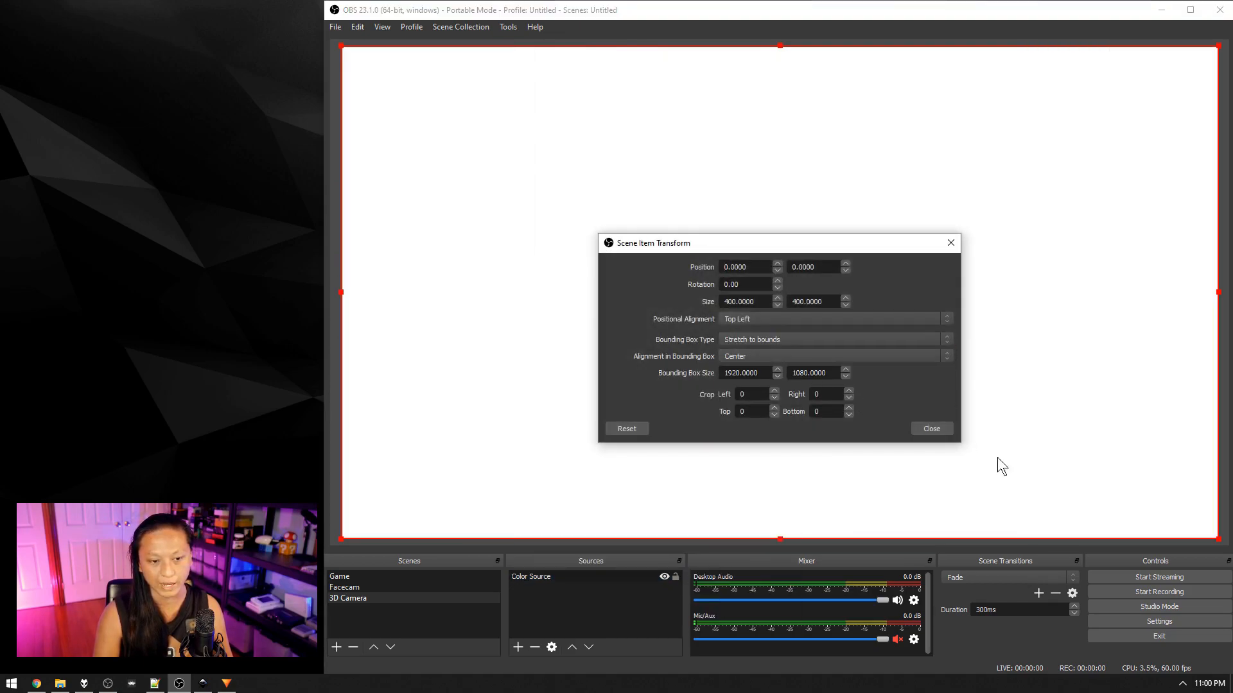
{"action": "left_click", "coordinate": [937, 430]}
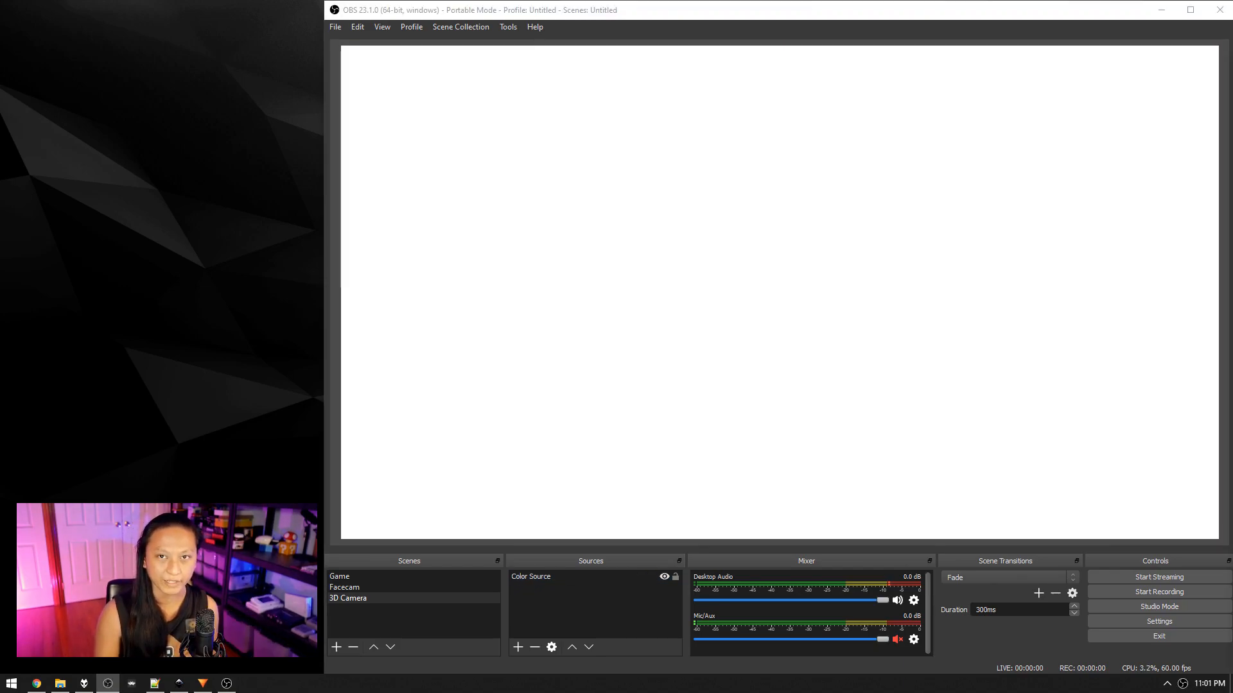
Add a Source Mirror named Camera 1 to the 3D Camera scene.
{"action": "right_click", "coordinate": [606, 203]}
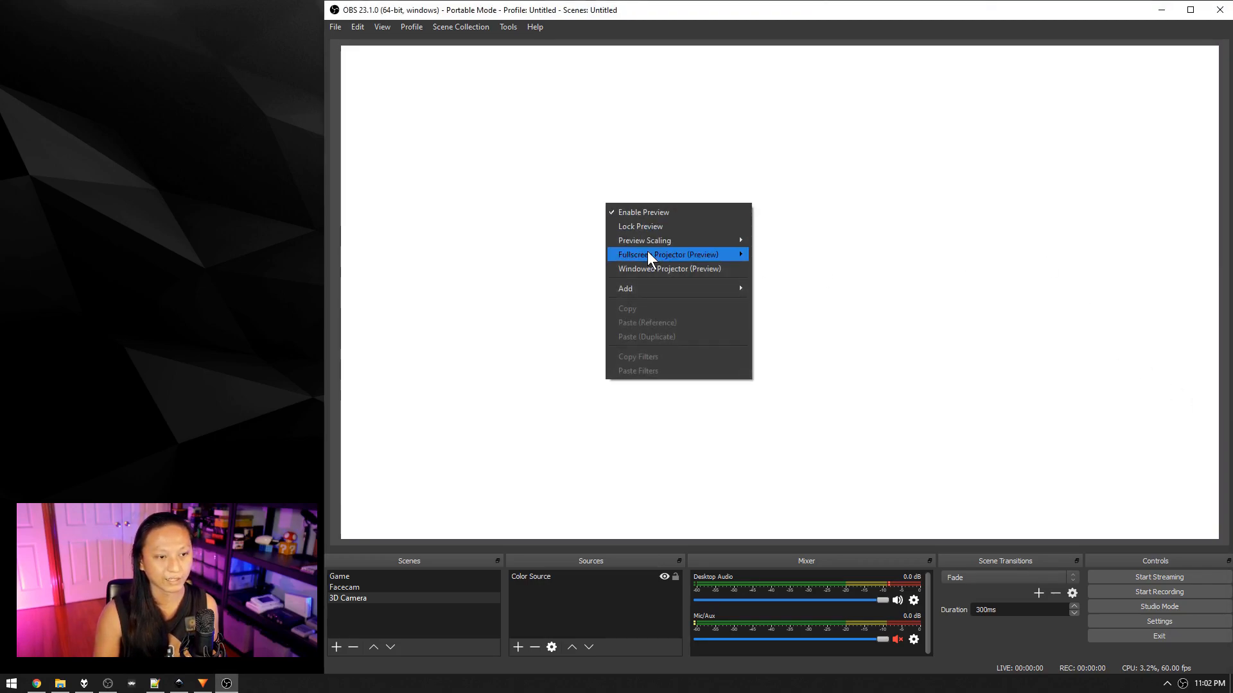
{"action": "mouse_move", "coordinate": [692, 291]}
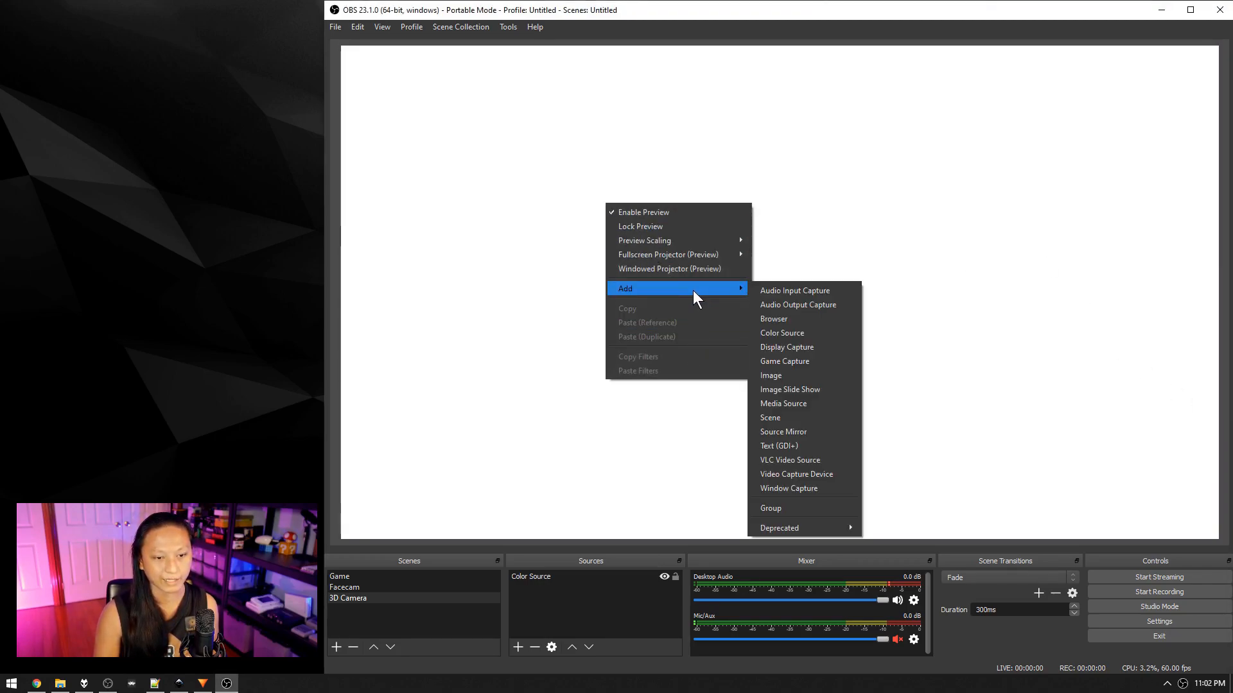
{"action": "left_click", "coordinate": [803, 432]}
{"action": "key", "text": "BackSpace"}
{"action": "type", "text": "Camera 1"}
{"action": "key", "text": "Return"}
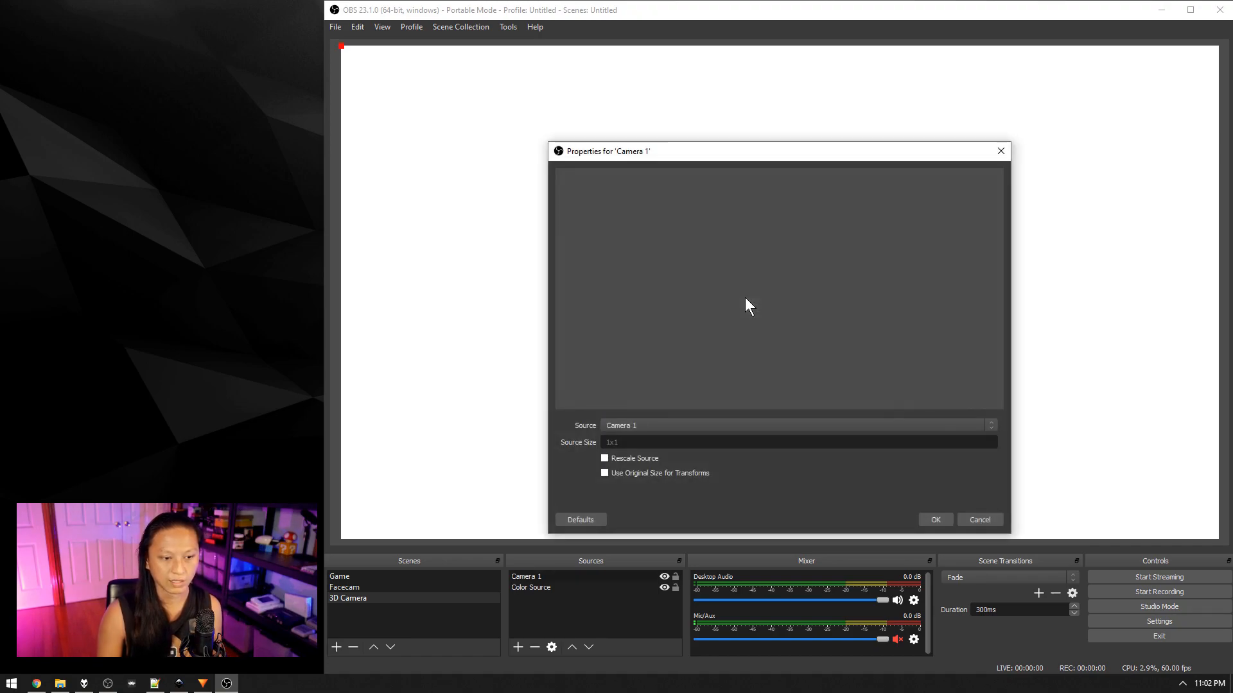
Set the Camera 1 mirror's source to Webcam and accept its properties.
{"action": "left_click", "coordinate": [641, 425]}
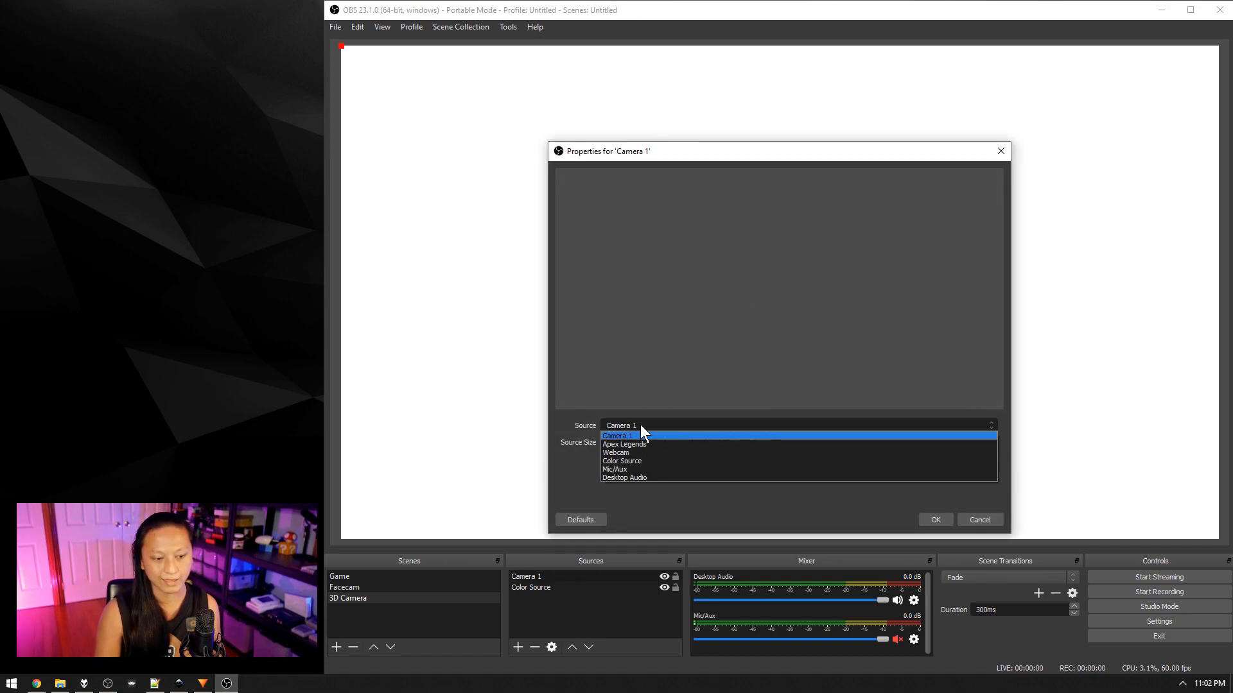
{"action": "left_click", "coordinate": [611, 452]}
{"action": "key", "text": "Return"}
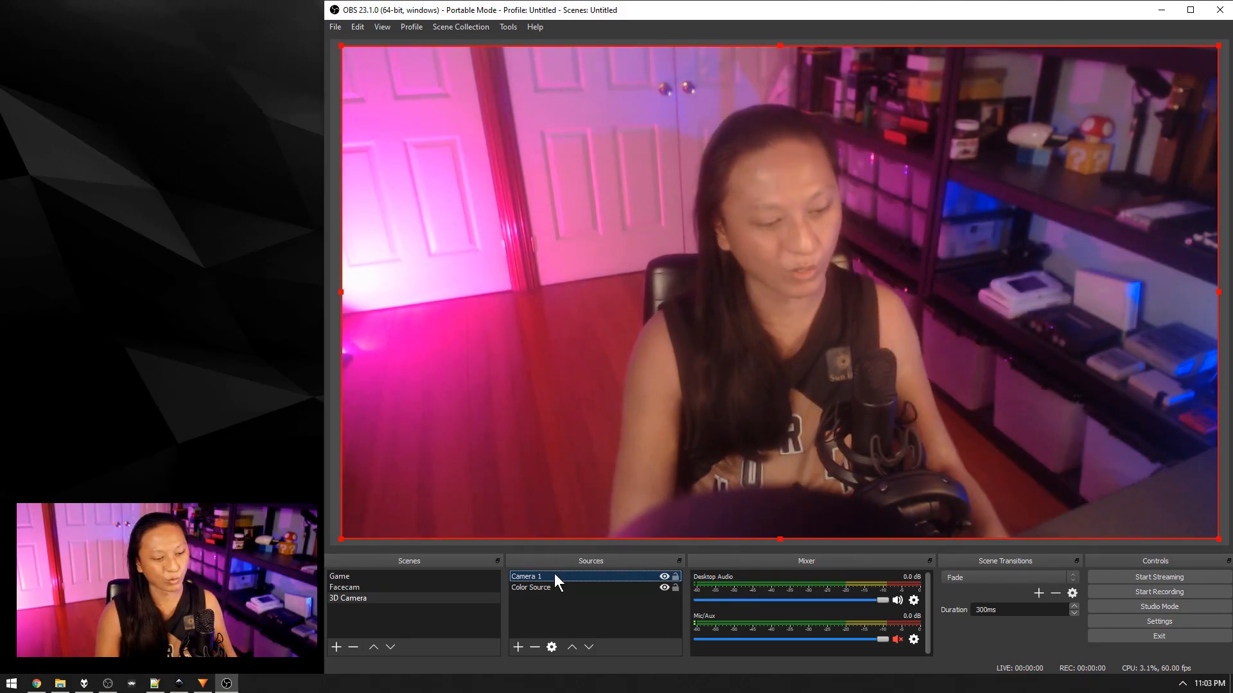
Copy the Camera 1 source and paste it as duplicates named Camera 2, Camera 3, Camera 4 and Camera 5.
{"action": "right_click", "coordinate": [554, 573]}
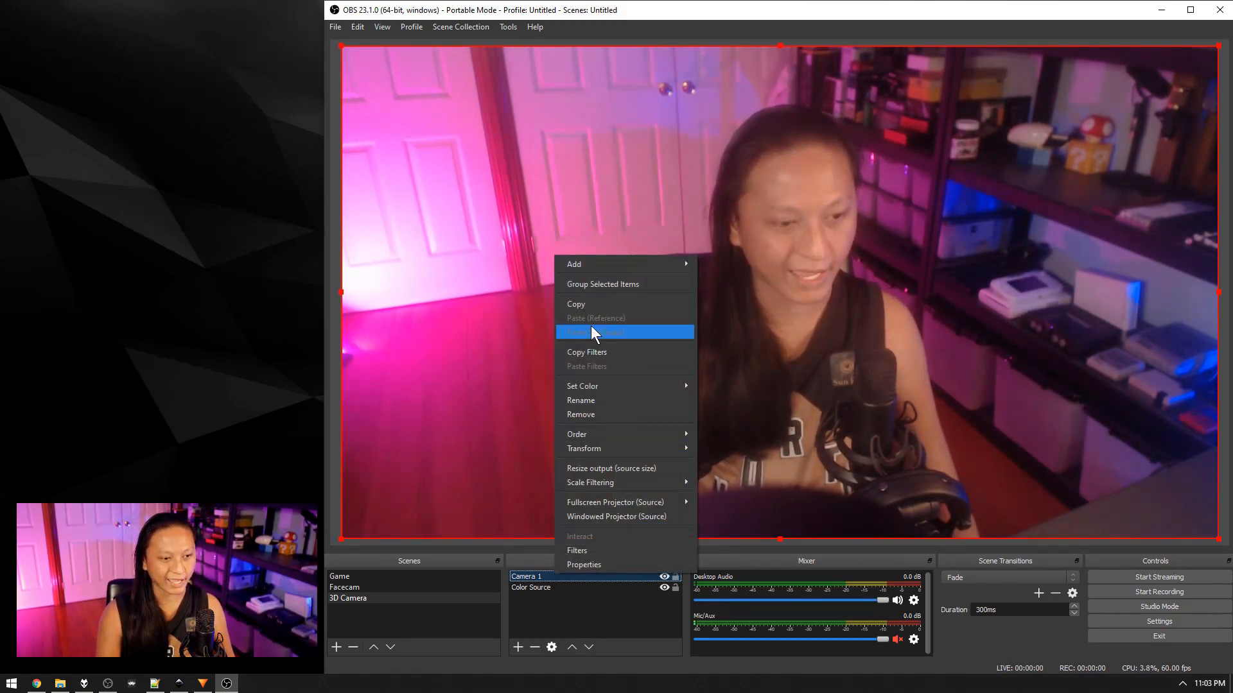
{"action": "left_click", "coordinate": [572, 303]}
{"action": "right_click", "coordinate": [552, 606]}
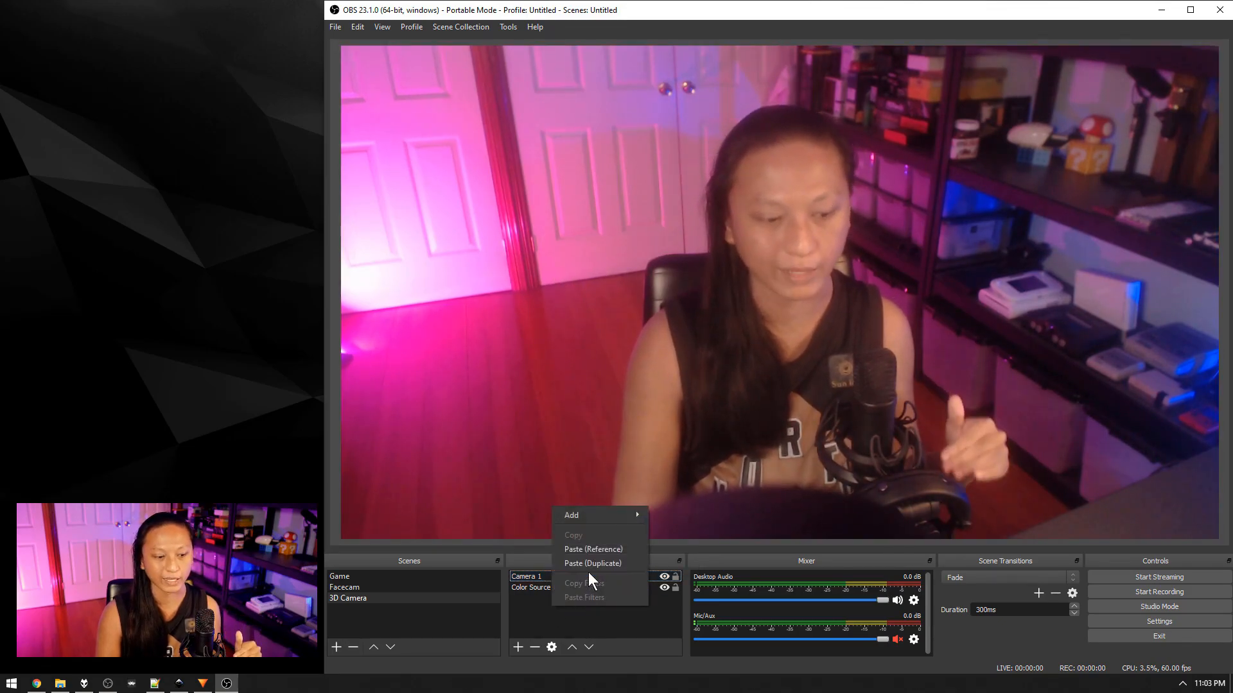
{"action": "left_click", "coordinate": [583, 565]}
{"action": "left_click", "coordinate": [591, 631]}
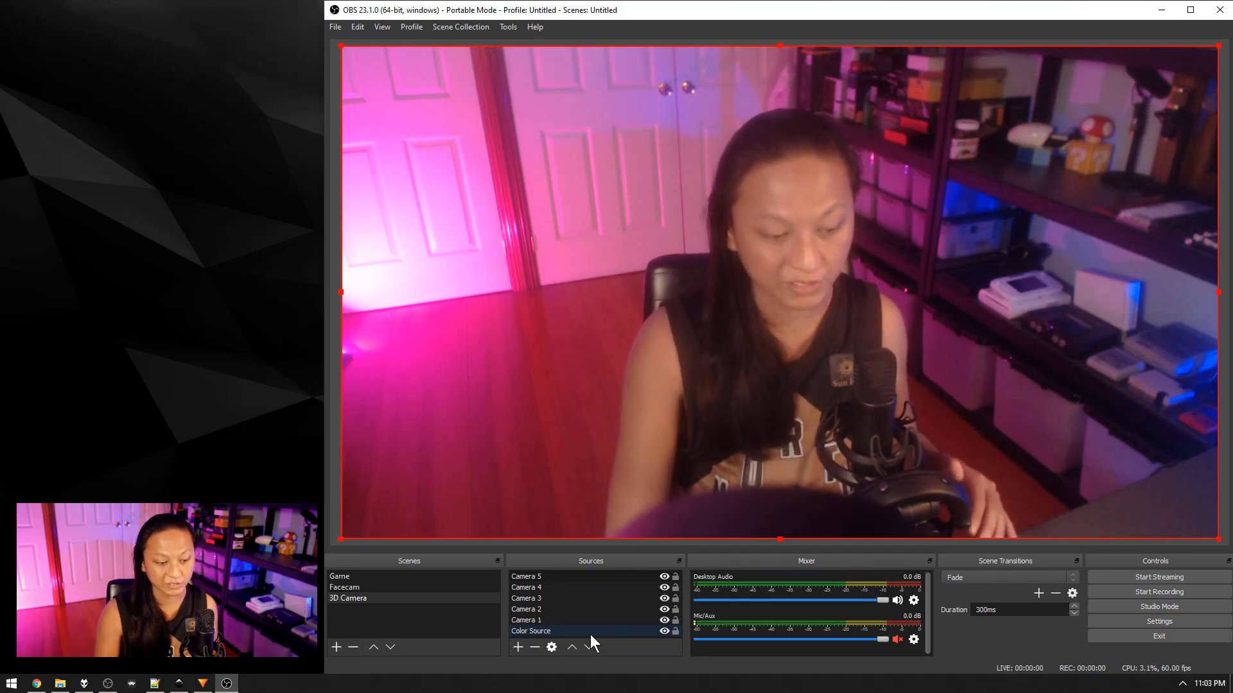
{"action": "left_click", "coordinate": [533, 577]}
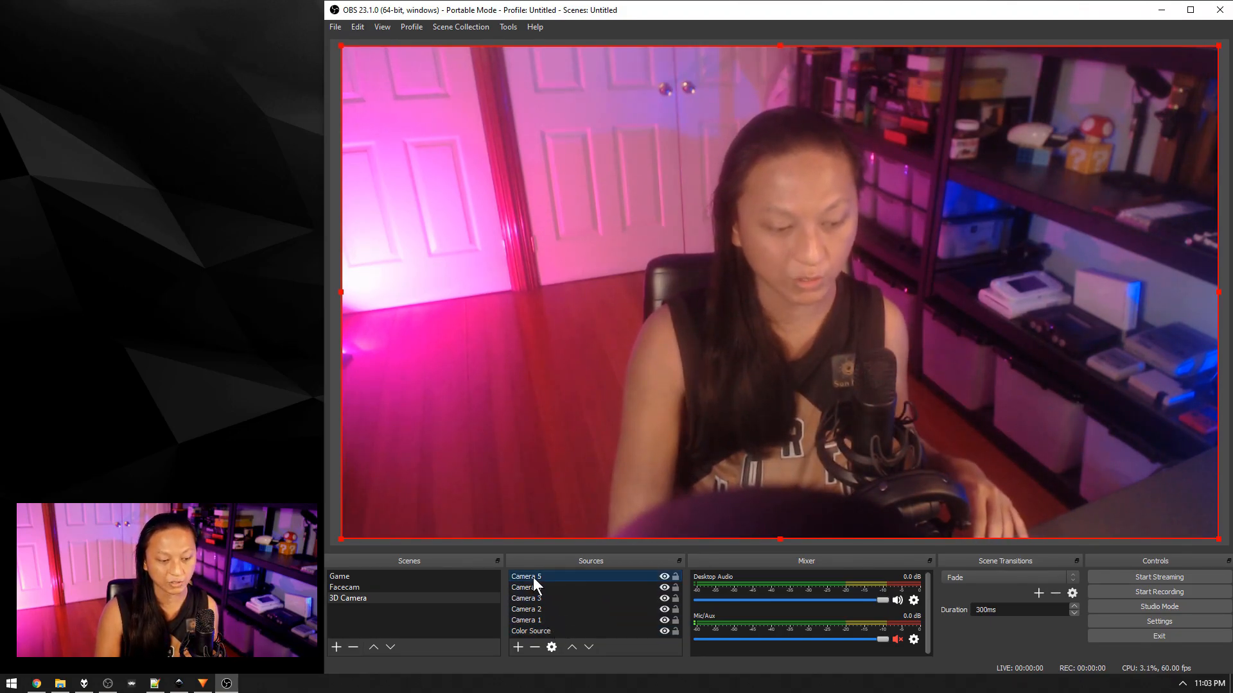
{"action": "left_click_drag", "start_coordinate": [850, 214], "coordinate": [710, 425]}
Add an Image Mask/Blend filter to Camera 1 and set its type to Alpha Mask (Alpha Channel).
{"action": "left_click", "coordinate": [558, 621]}
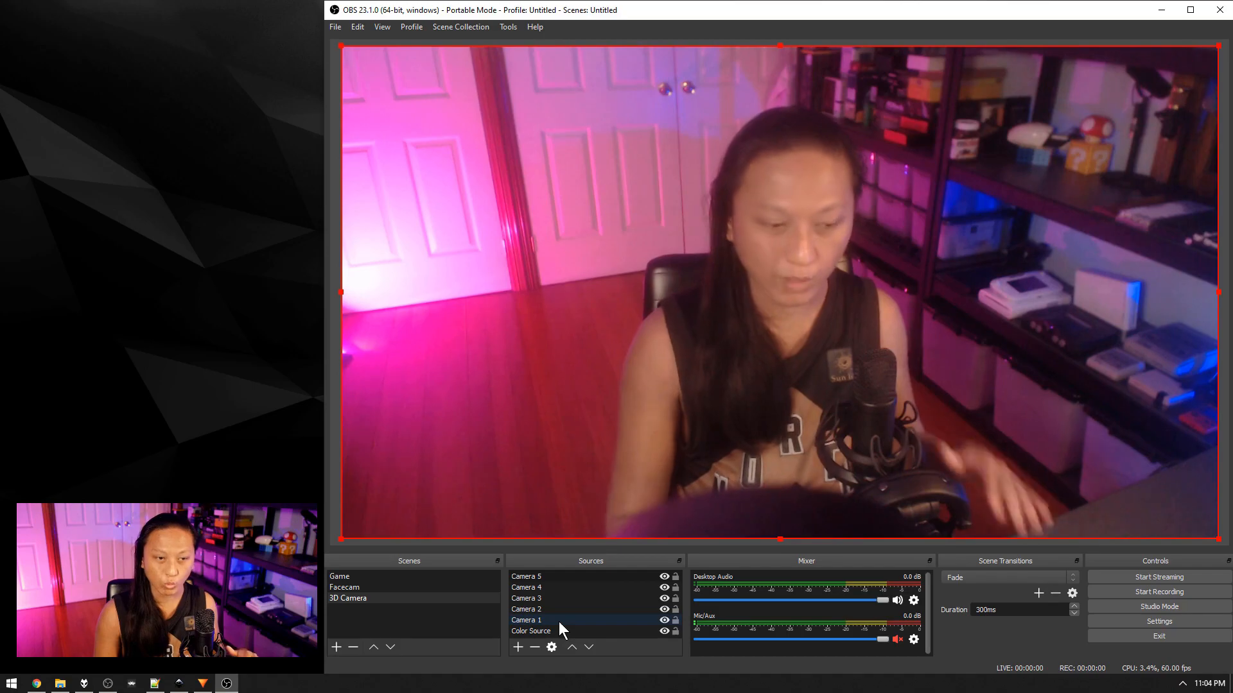
{"action": "right_click", "coordinate": [559, 622]}
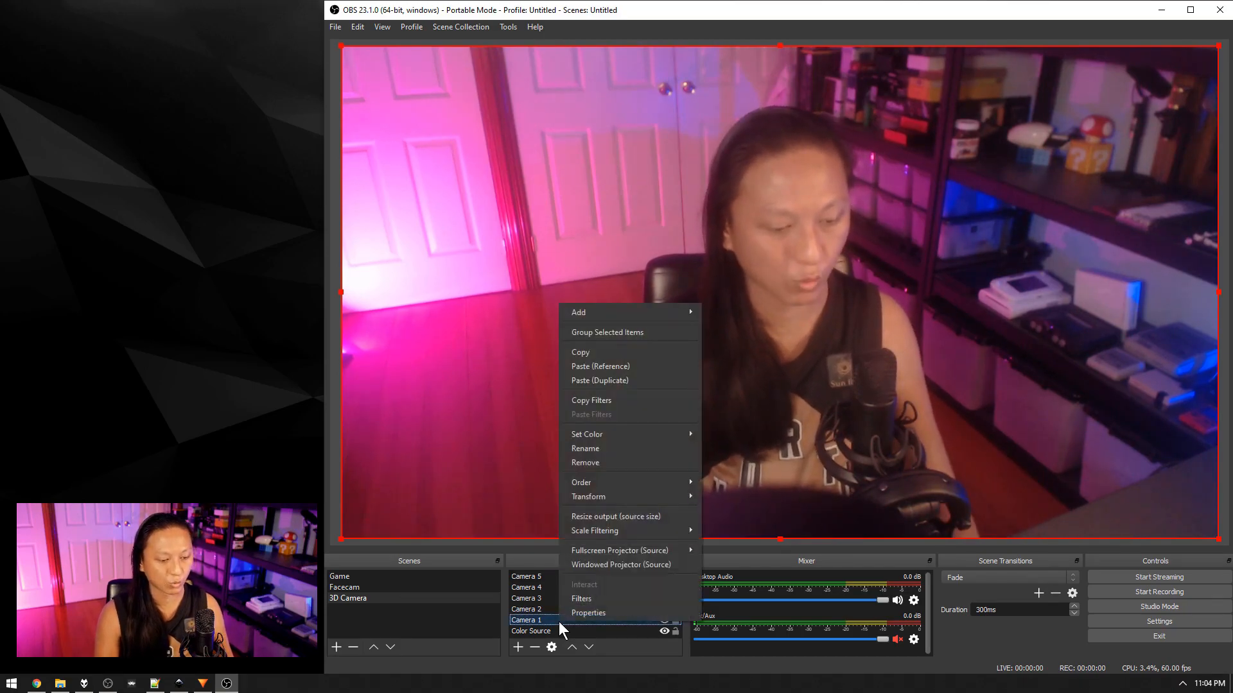
{"action": "left_click", "coordinate": [595, 599]}
{"action": "left_click", "coordinate": [519, 566]}
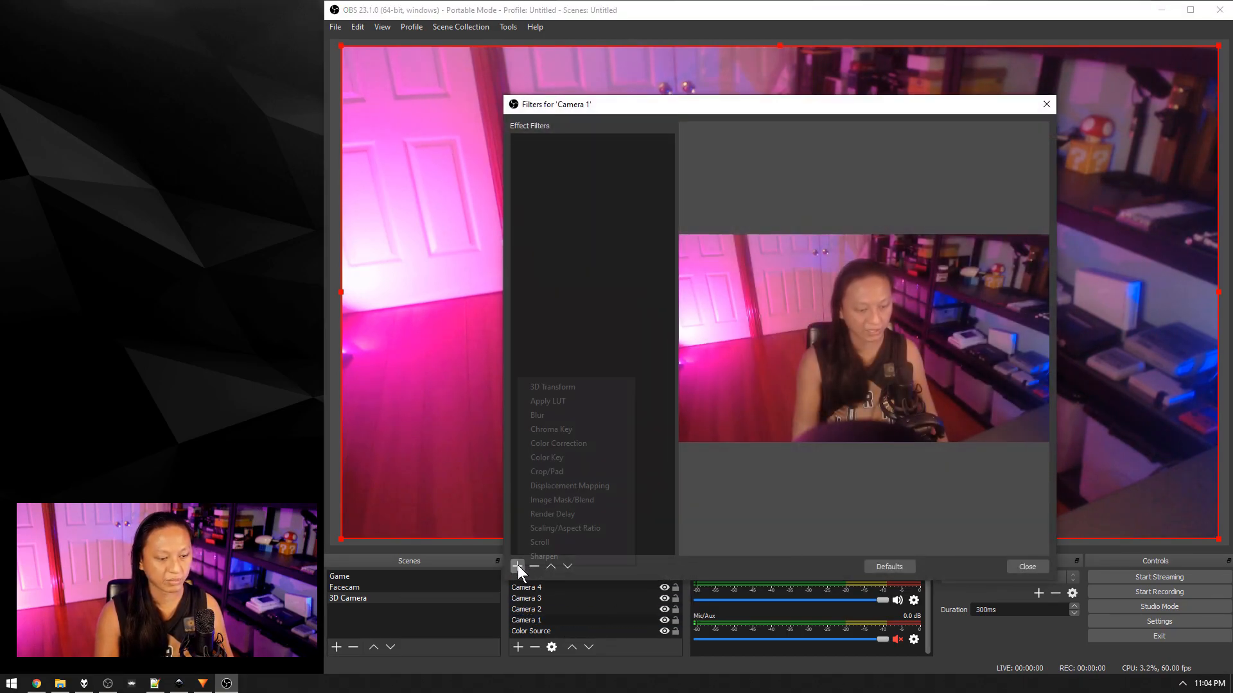
{"action": "left_click", "coordinate": [542, 500]}
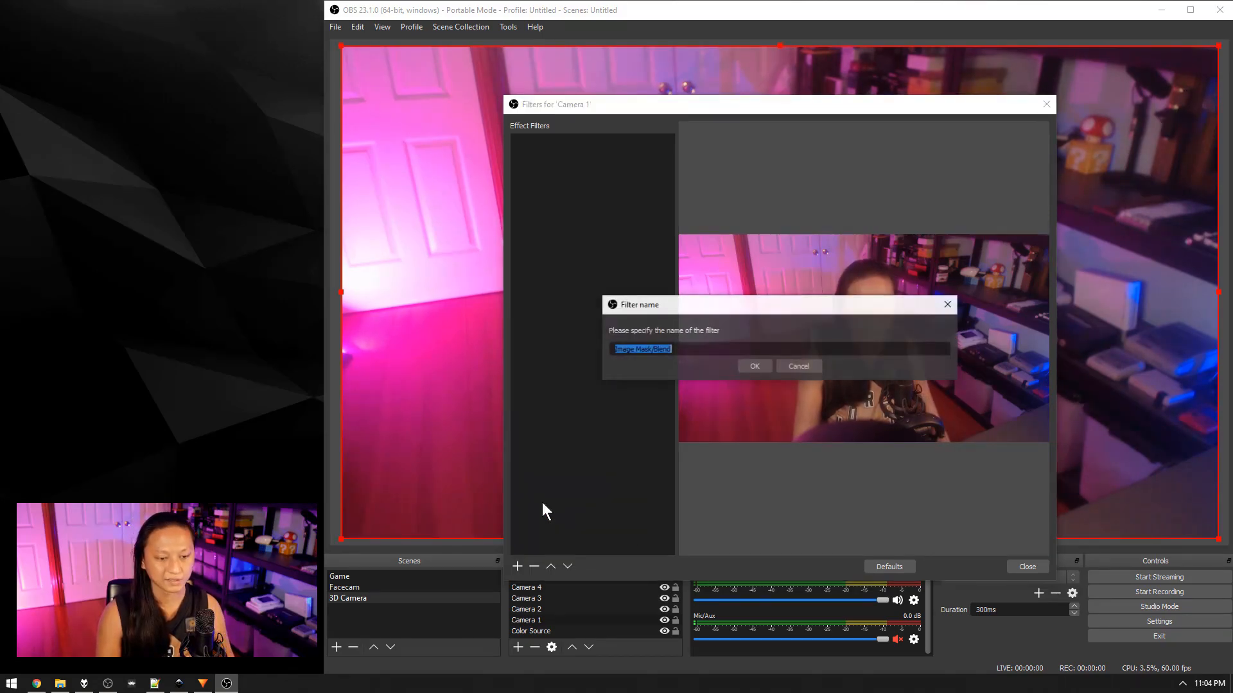
{"action": "left_click", "coordinate": [755, 366]}
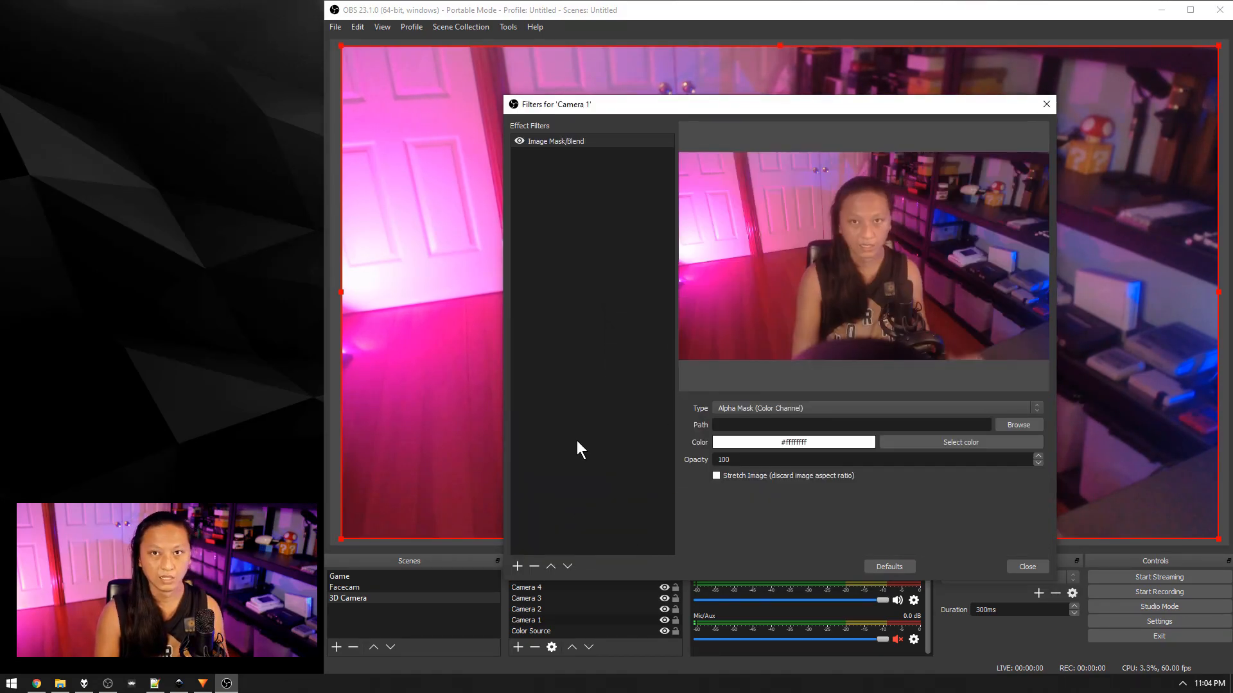
{"action": "left_click", "coordinate": [727, 410]}
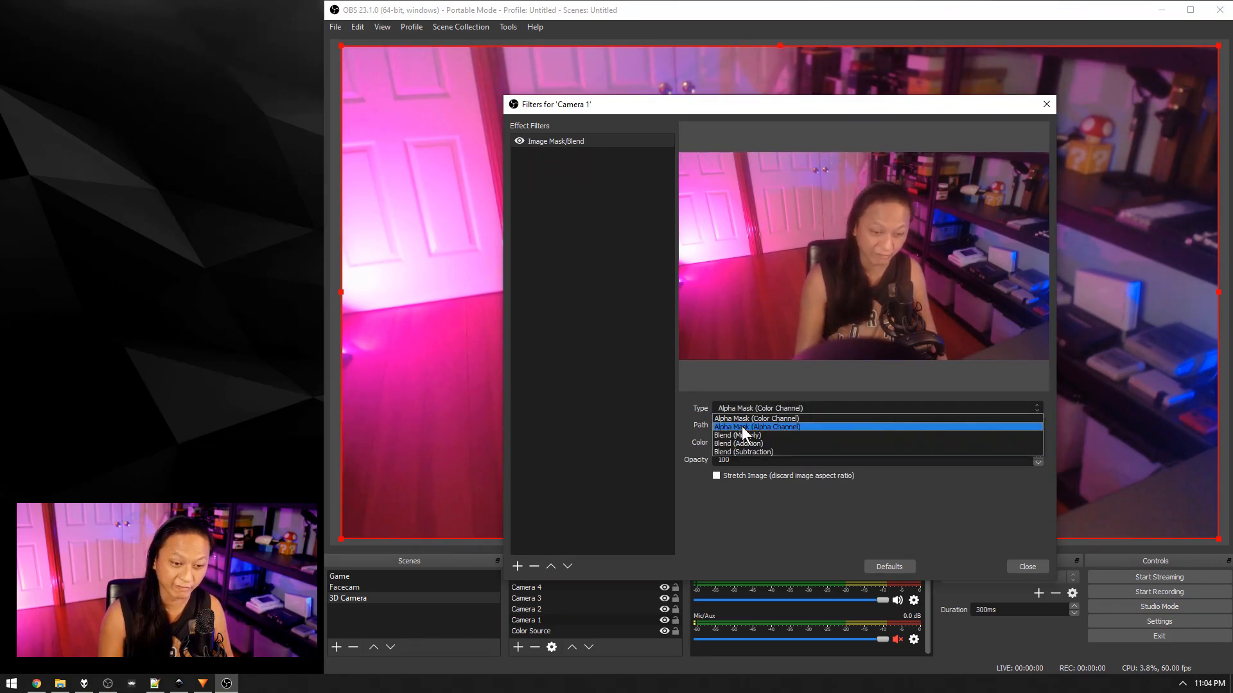
{"action": "left_click", "coordinate": [742, 426]}
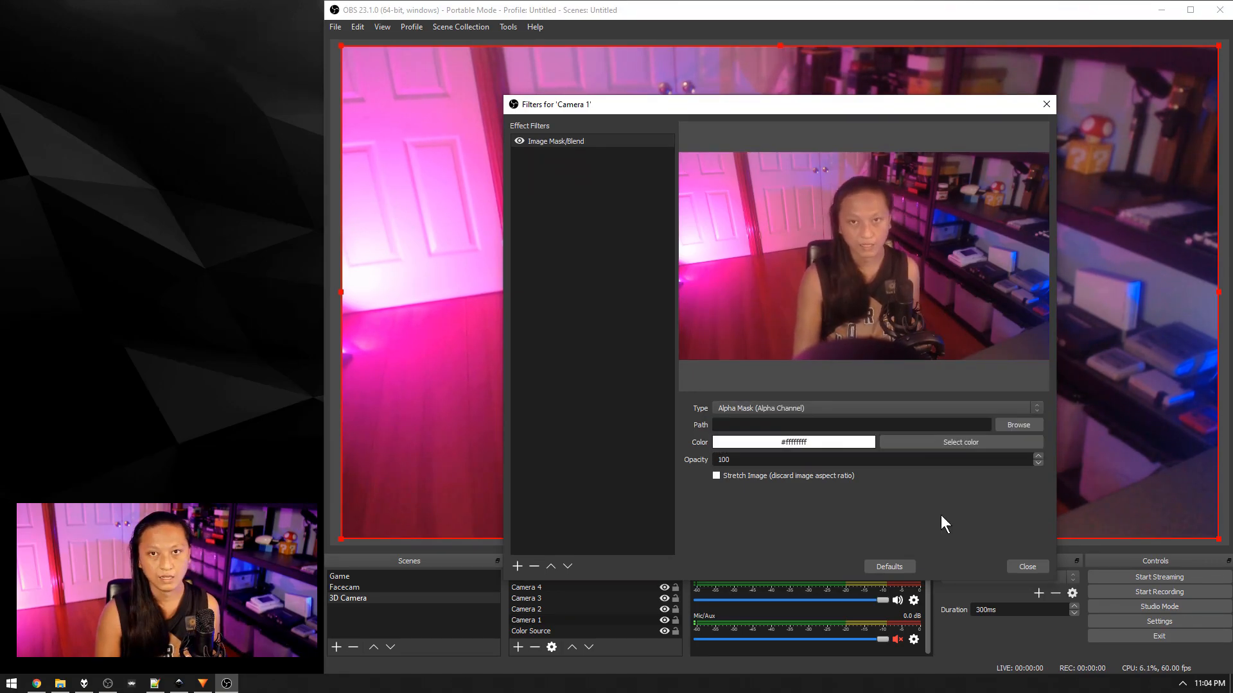
Load 1.png from the Downloads folder as Camera 1's mask image and close its filters.
{"action": "left_click", "coordinate": [1023, 426]}
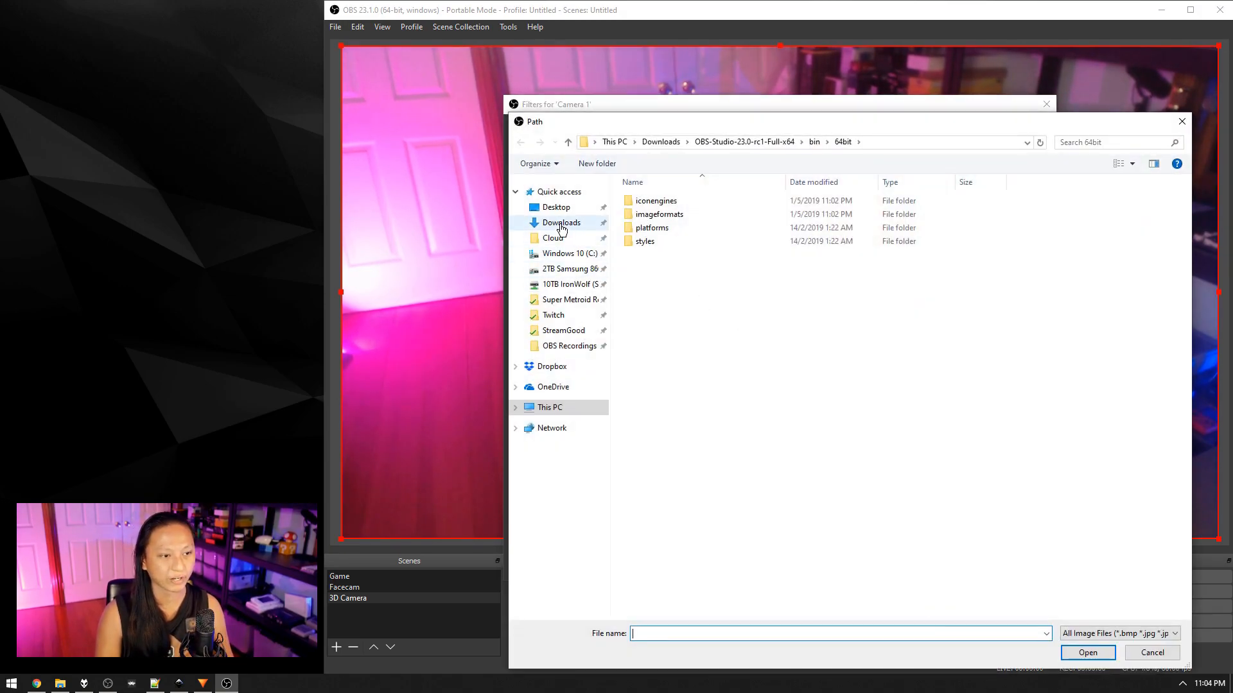
{"action": "left_click", "coordinate": [563, 223]}
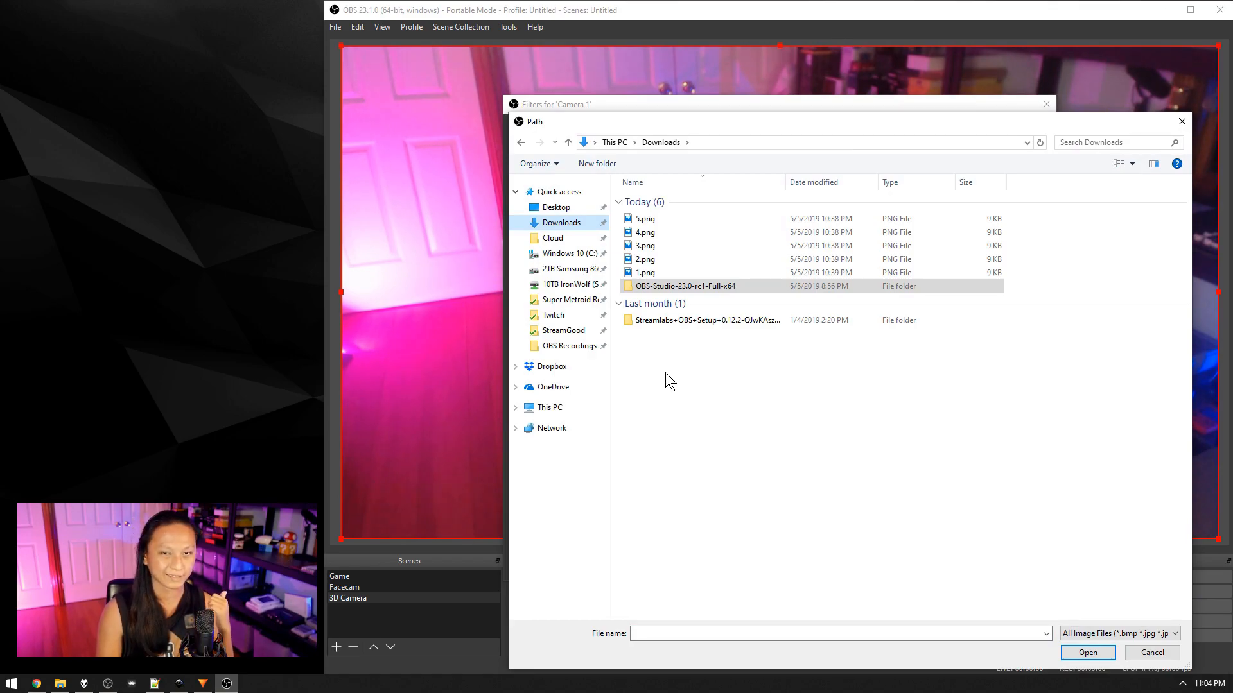
{"action": "double_click", "coordinate": [643, 275]}
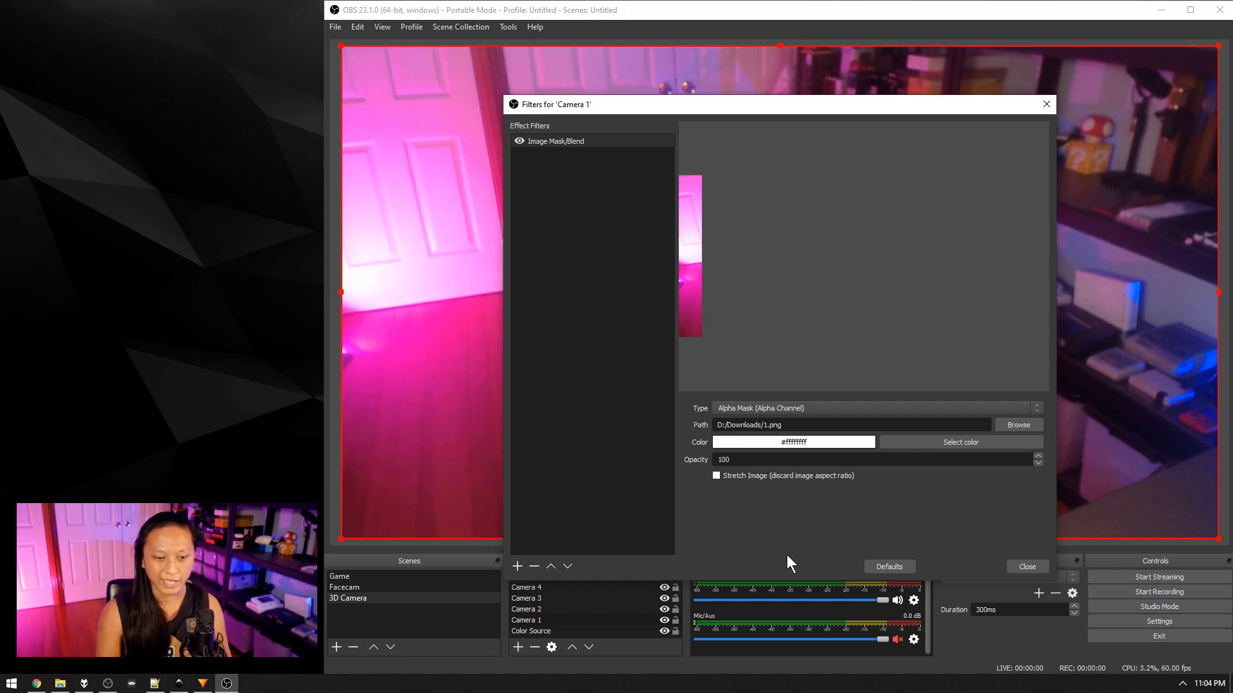
{"action": "left_click", "coordinate": [1020, 564]}
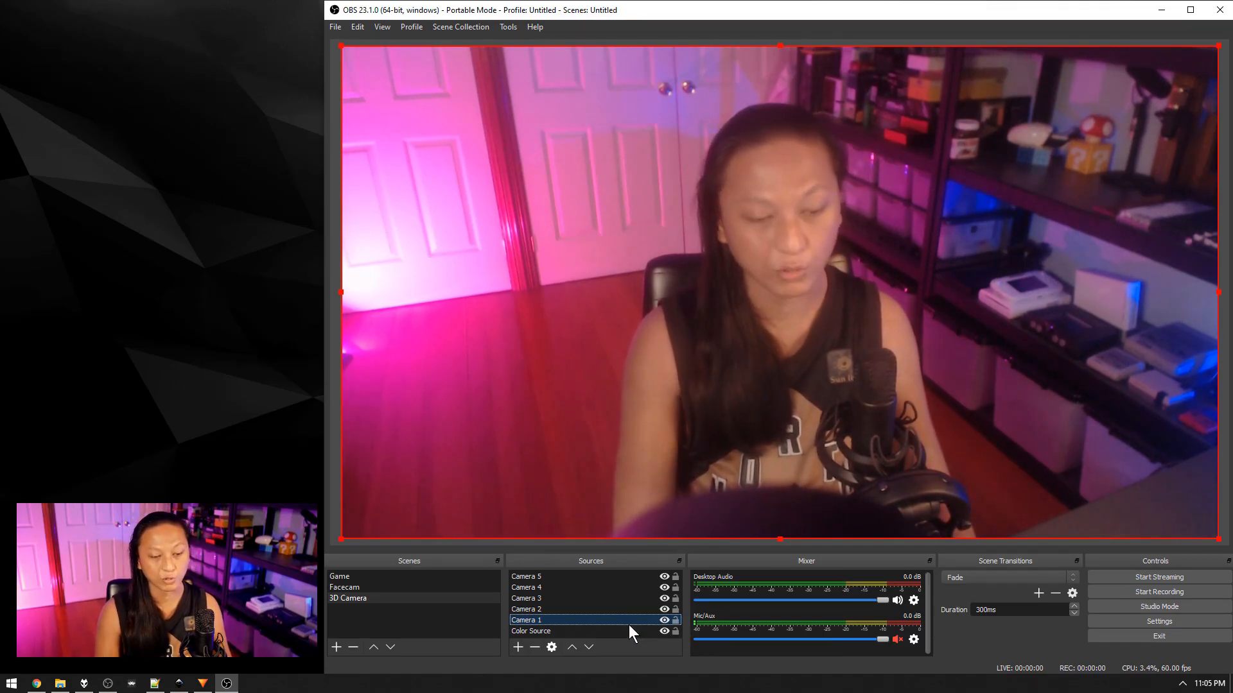
Copy the filters from Camera 1 and paste them onto Camera 2.
{"action": "right_click", "coordinate": [534, 621]}
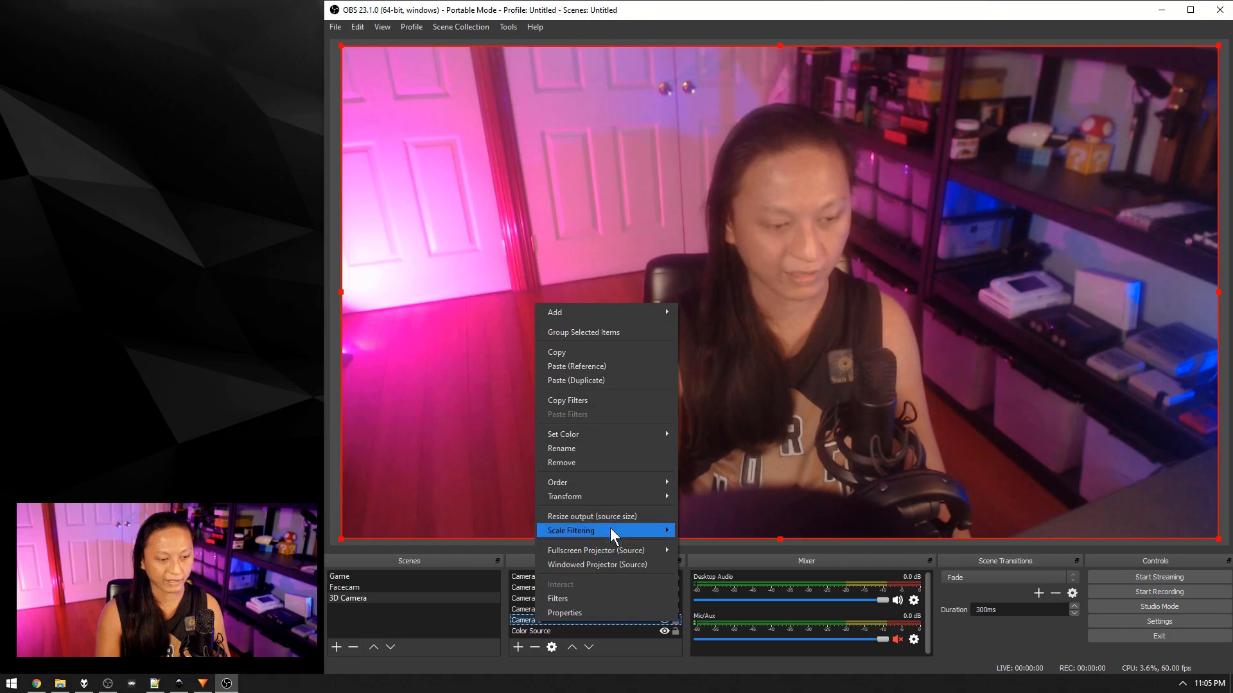
{"action": "left_click", "coordinate": [575, 402]}
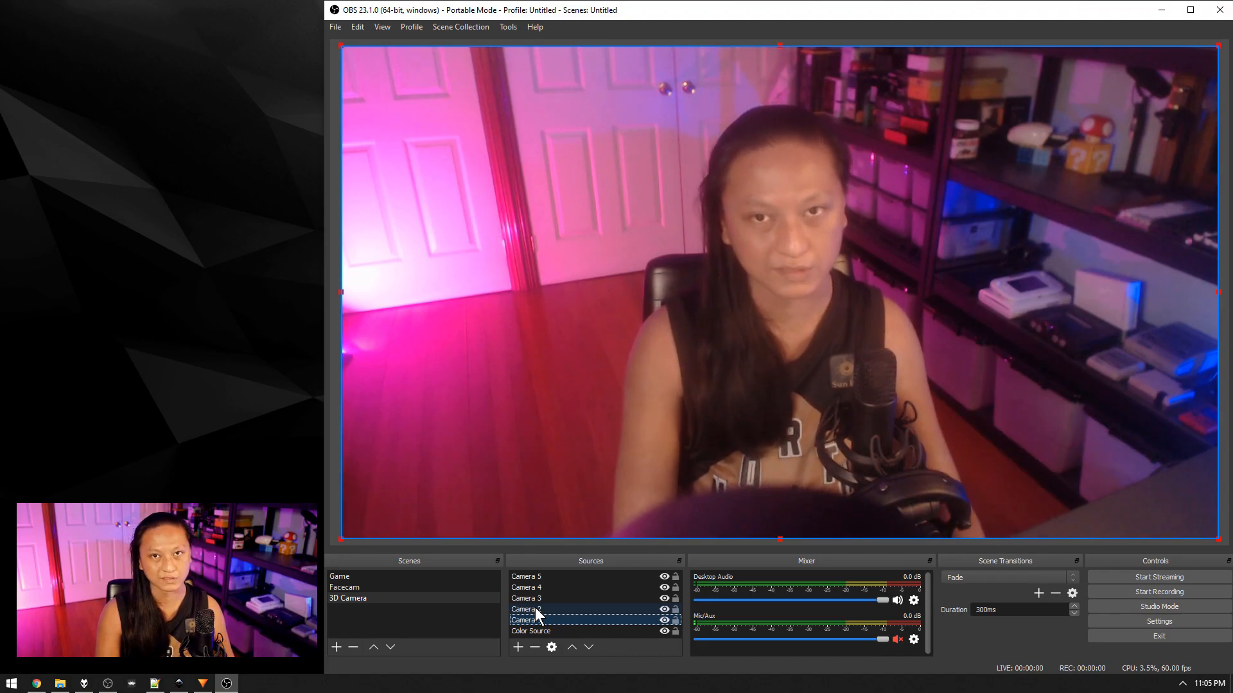
{"action": "left_click", "coordinate": [536, 610]}
{"action": "right_click", "coordinate": [537, 612]}
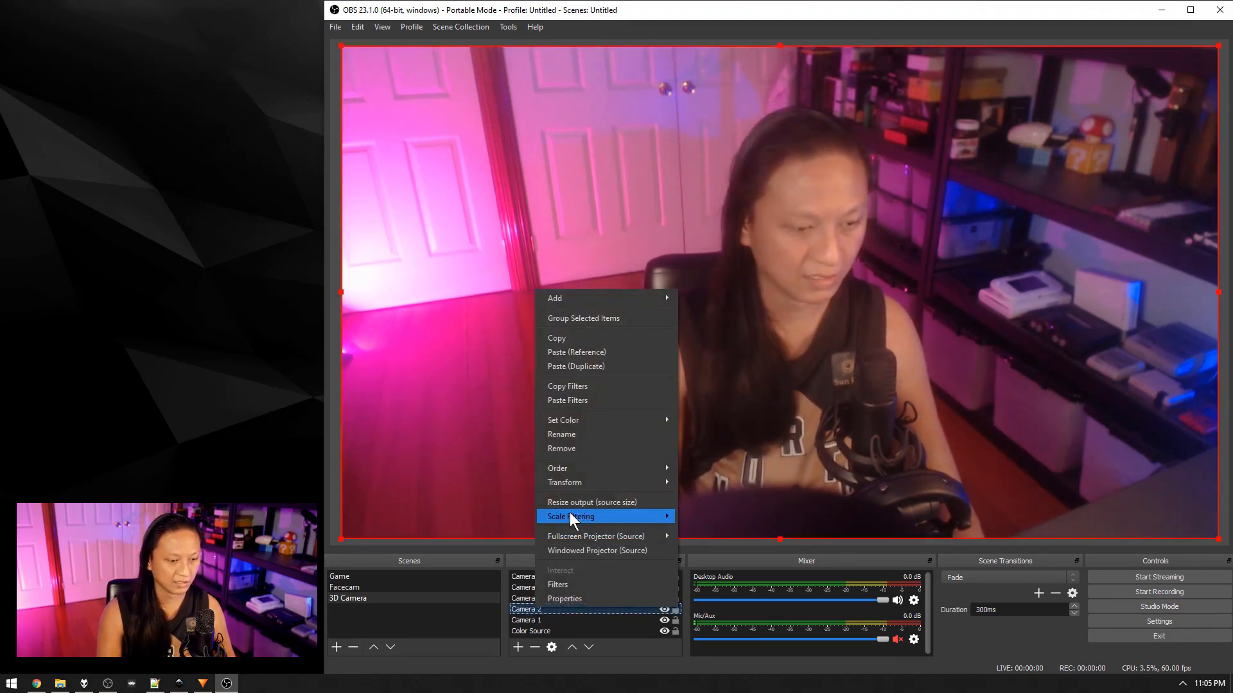
{"action": "left_click", "coordinate": [574, 401]}
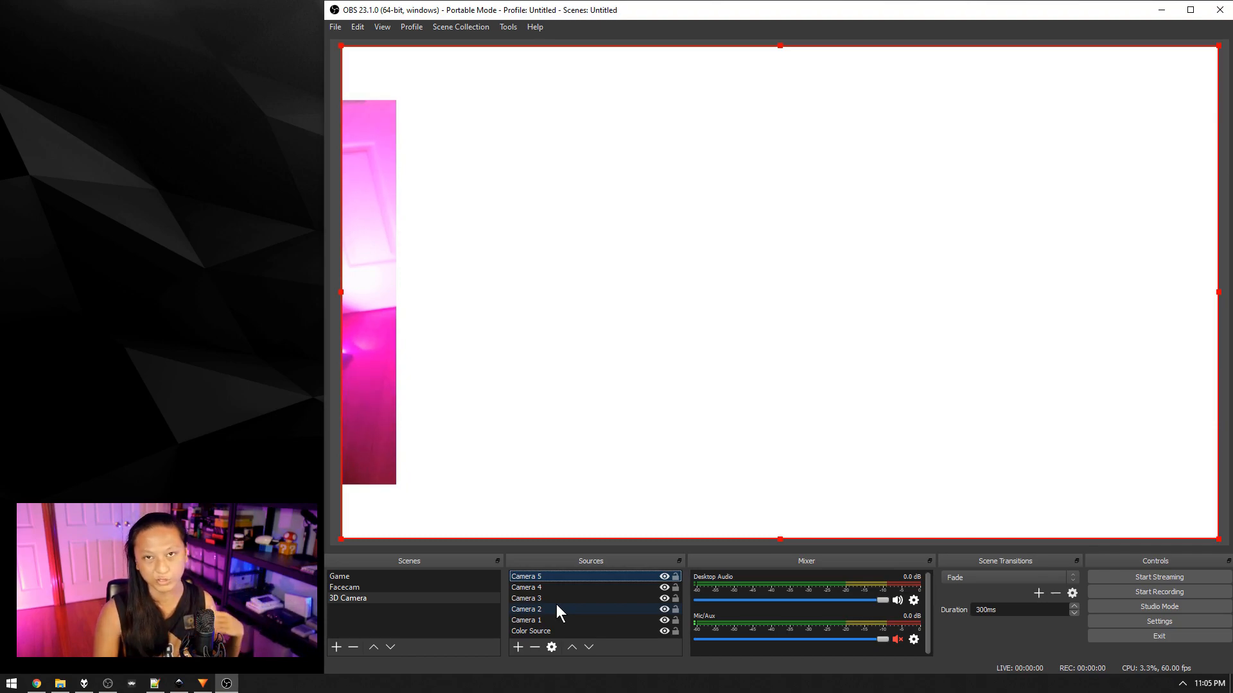
Replace the mask image in Camera 2's Image Mask/Blend filter with 2.png and close the filters.
{"action": "right_click", "coordinate": [533, 610]}
{"action": "left_click", "coordinate": [544, 585]}
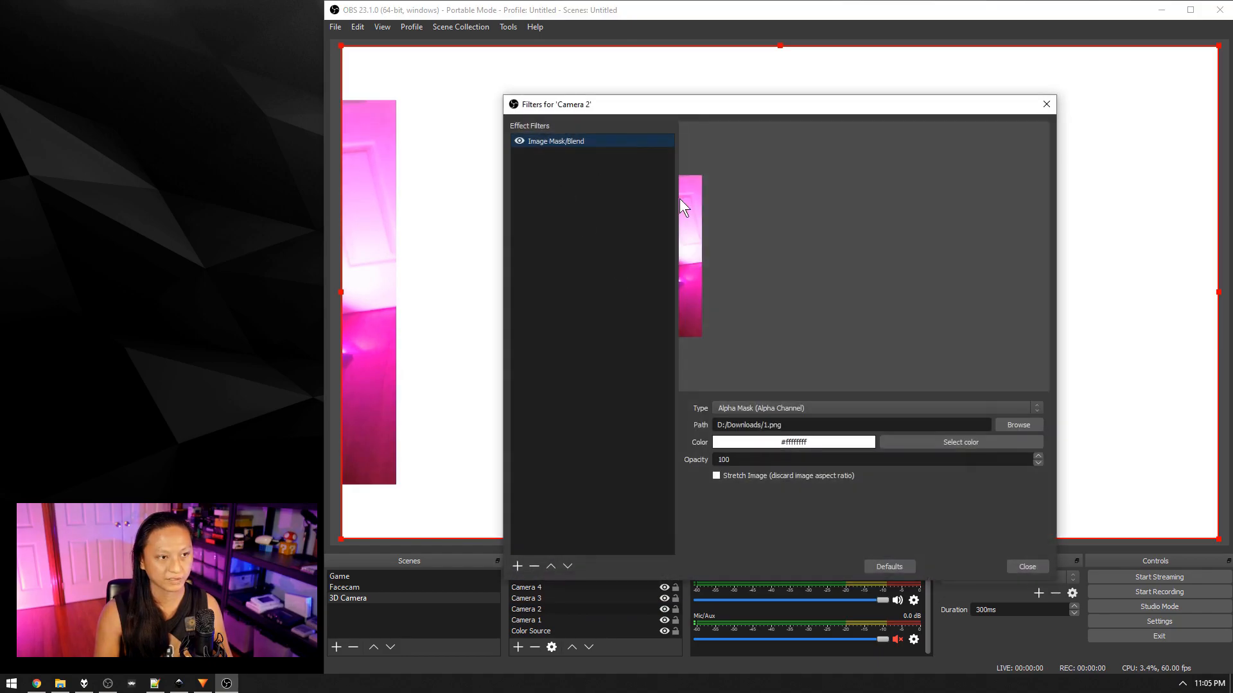
{"action": "left_click", "coordinate": [1027, 425]}
{"action": "double_click", "coordinate": [646, 260]}
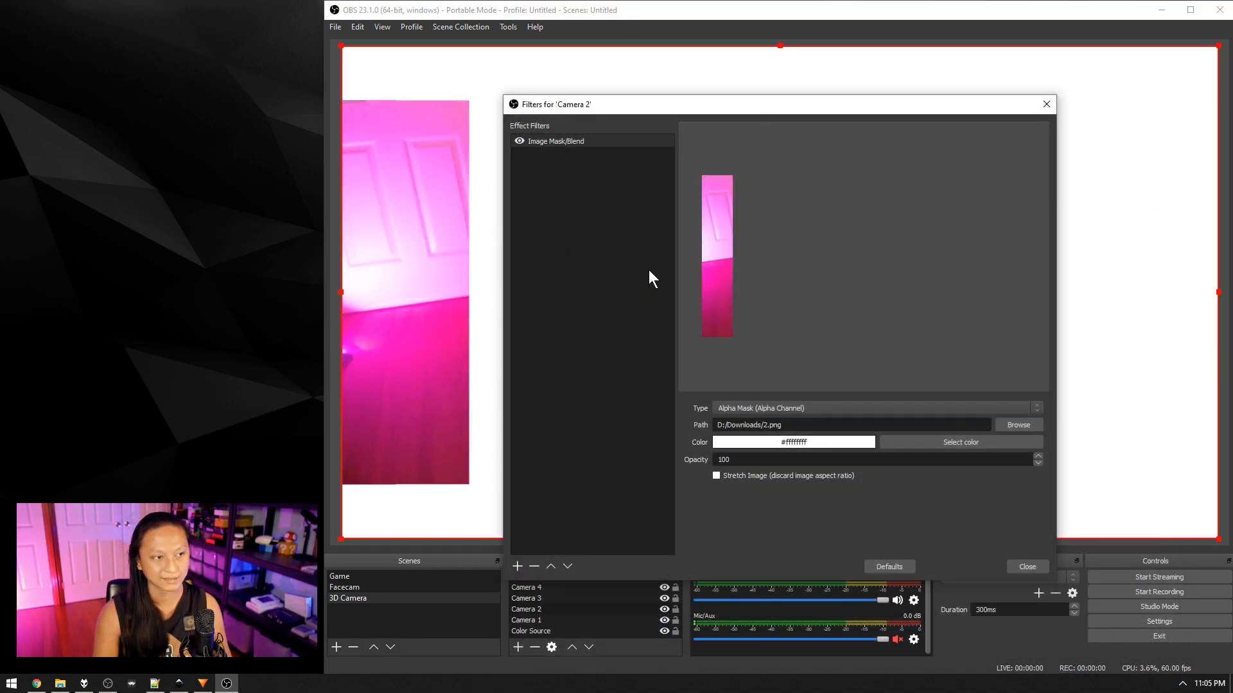
{"action": "left_click", "coordinate": [1028, 567]}
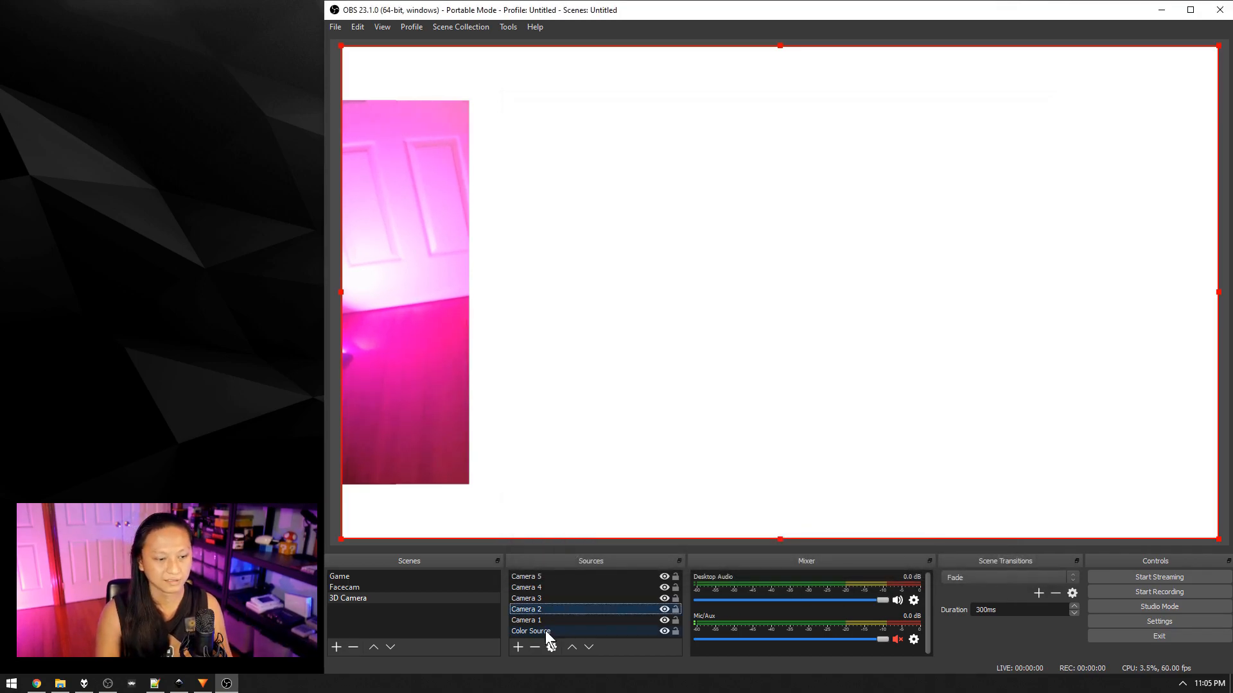
Toggle individual camera sources to check their masked strips, and reorder the sources from Camera 1 on top down to Camera 5.
{"action": "left_click", "coordinate": [540, 577]}
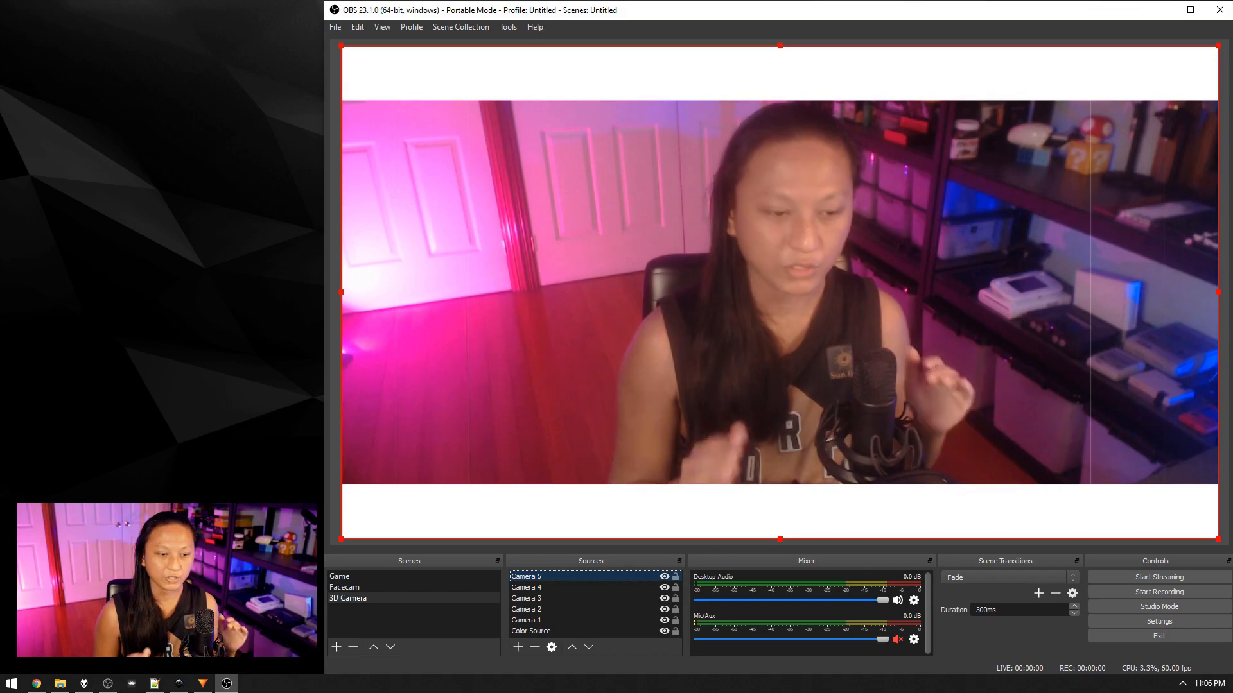
{"action": "left_click", "coordinate": [668, 619]}
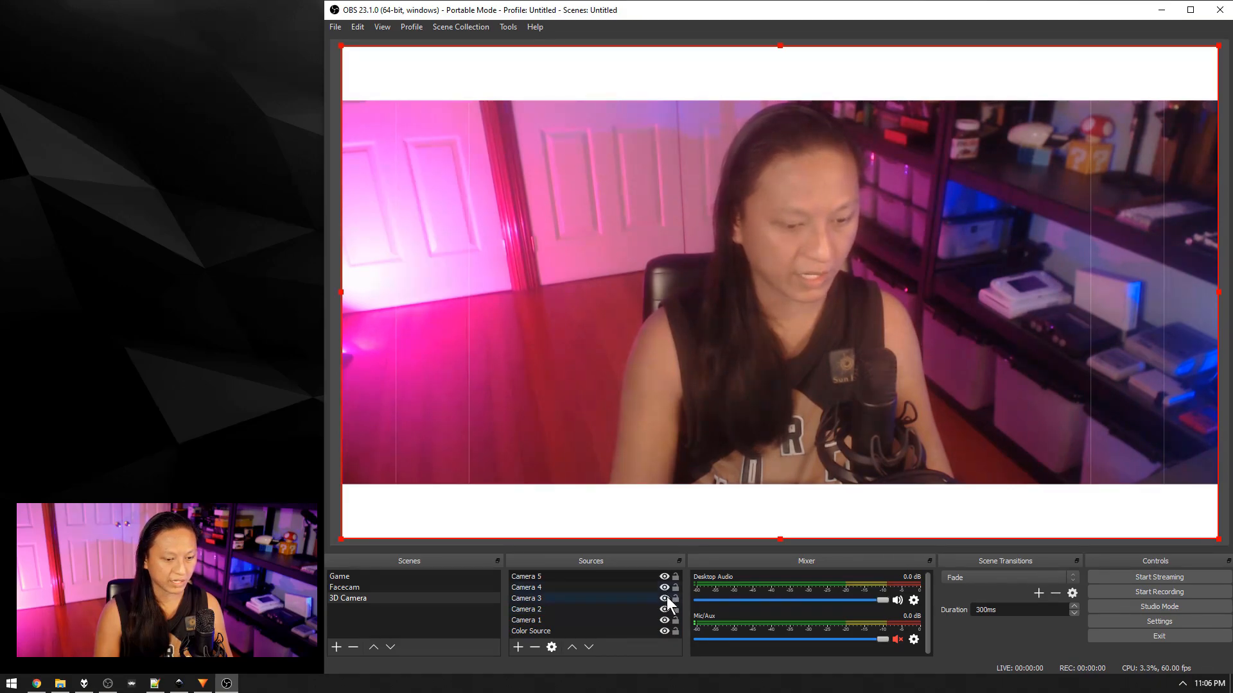
{"action": "left_click", "coordinate": [664, 587]}
{"action": "left_click", "coordinate": [664, 587]}
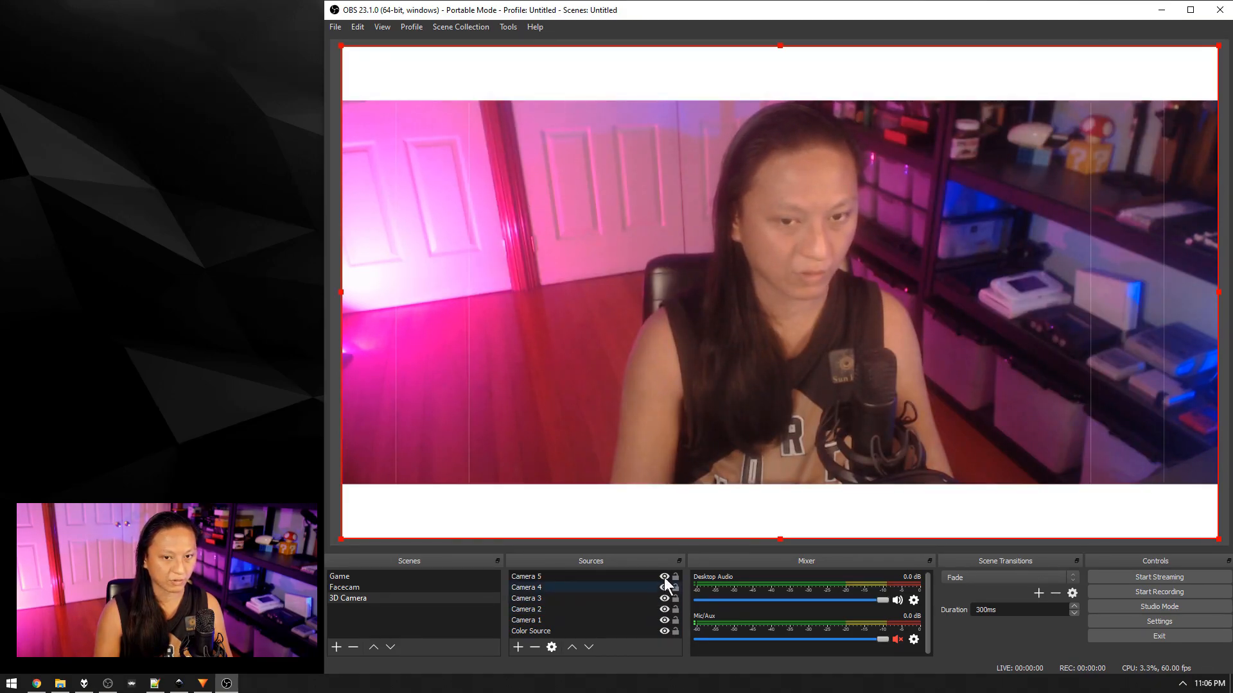
{"action": "left_click", "coordinate": [666, 575]}
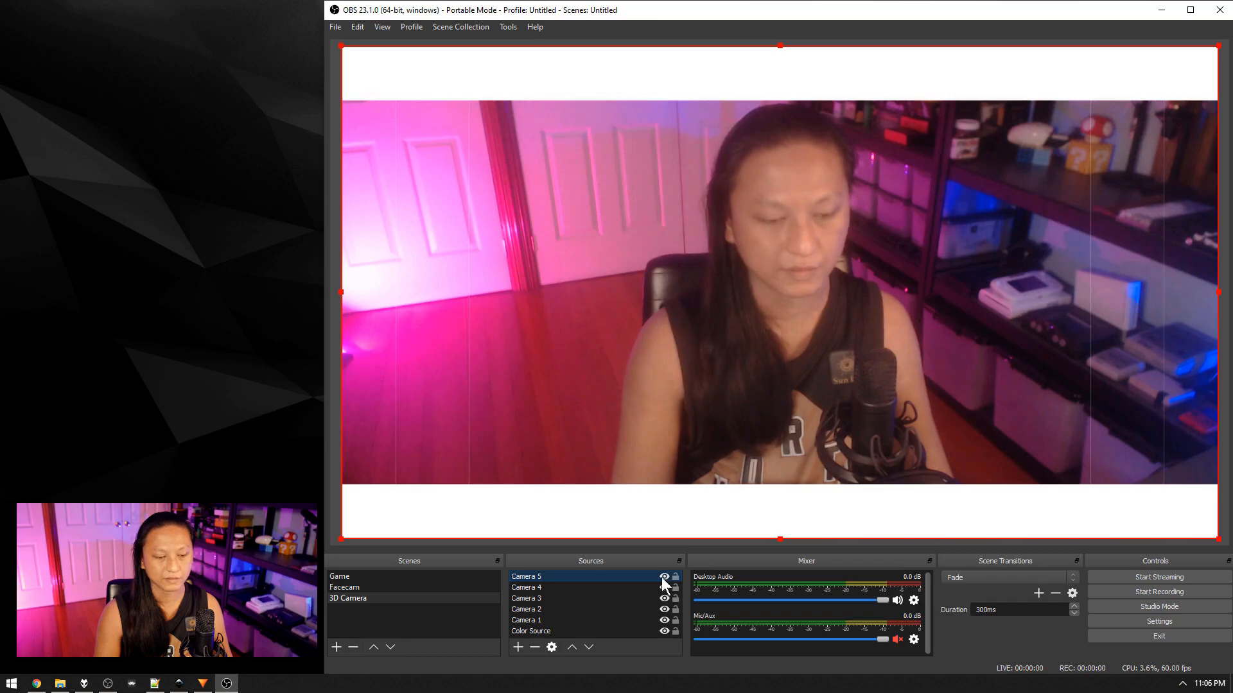
{"action": "left_click_drag", "start_coordinate": [530, 622], "coordinate": [526, 584]}
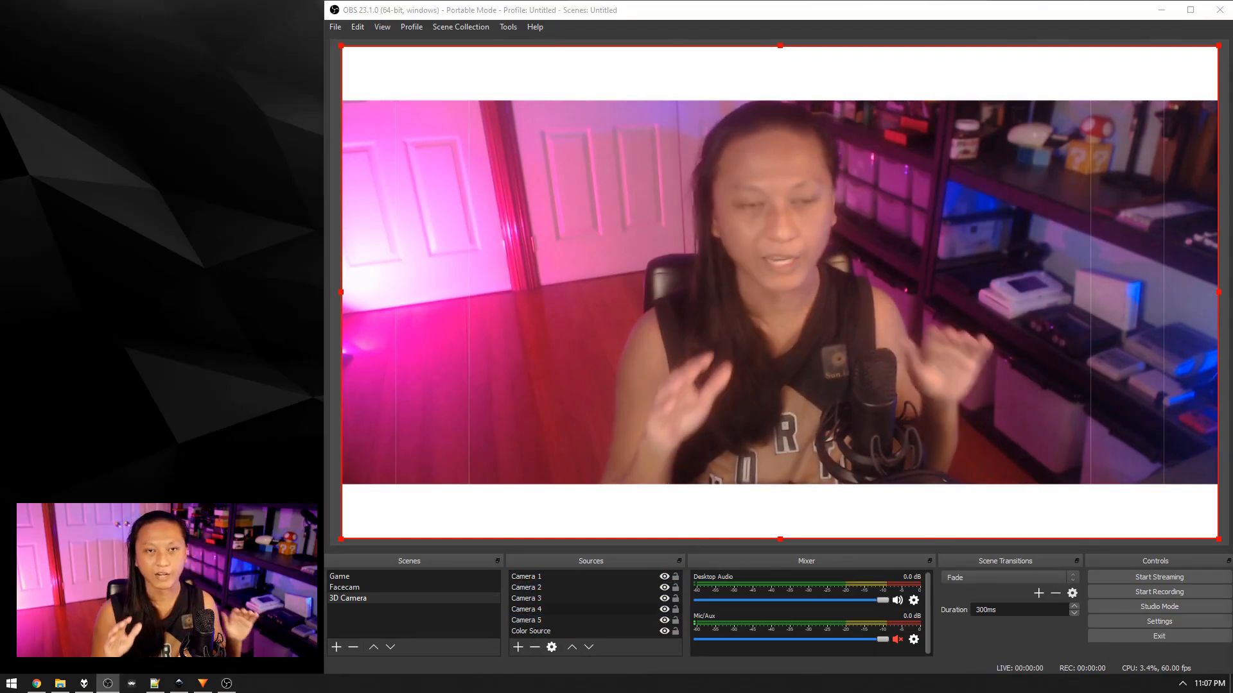
Lock Camera 1, Camera 3, Camera 4, Camera 5 and the Color Source, leaving only Camera 2 unlocked.
{"action": "left_click", "coordinate": [676, 577]}
{"action": "left_click", "coordinate": [676, 598]}
{"action": "left_click", "coordinate": [674, 611]}
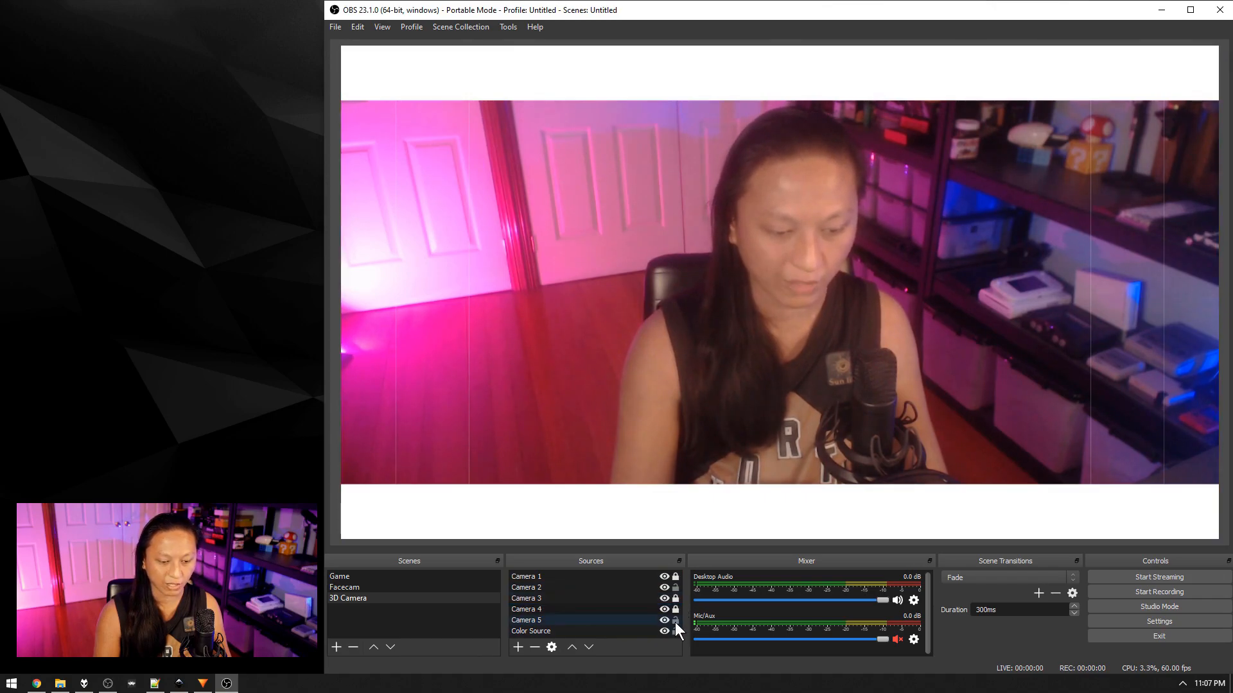
{"action": "left_click", "coordinate": [676, 631]}
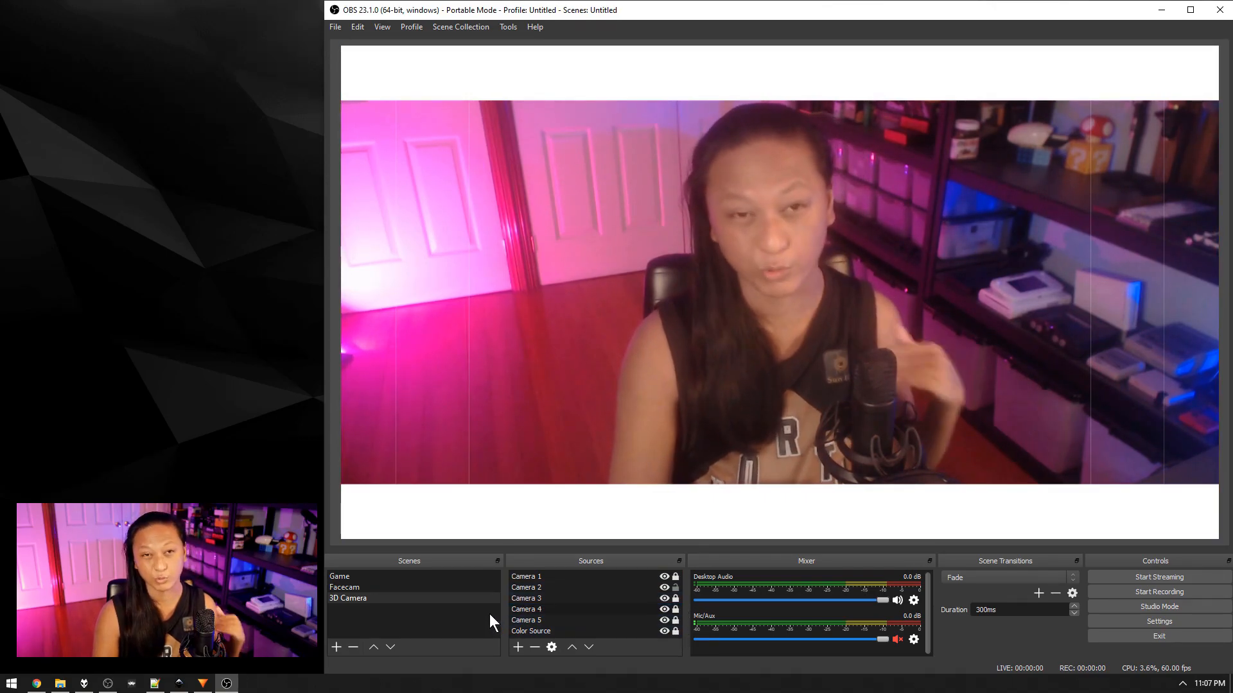
Add a 3D Transform filter to Camera 2, keeping the default filter name.
{"action": "left_click", "coordinate": [536, 588]}
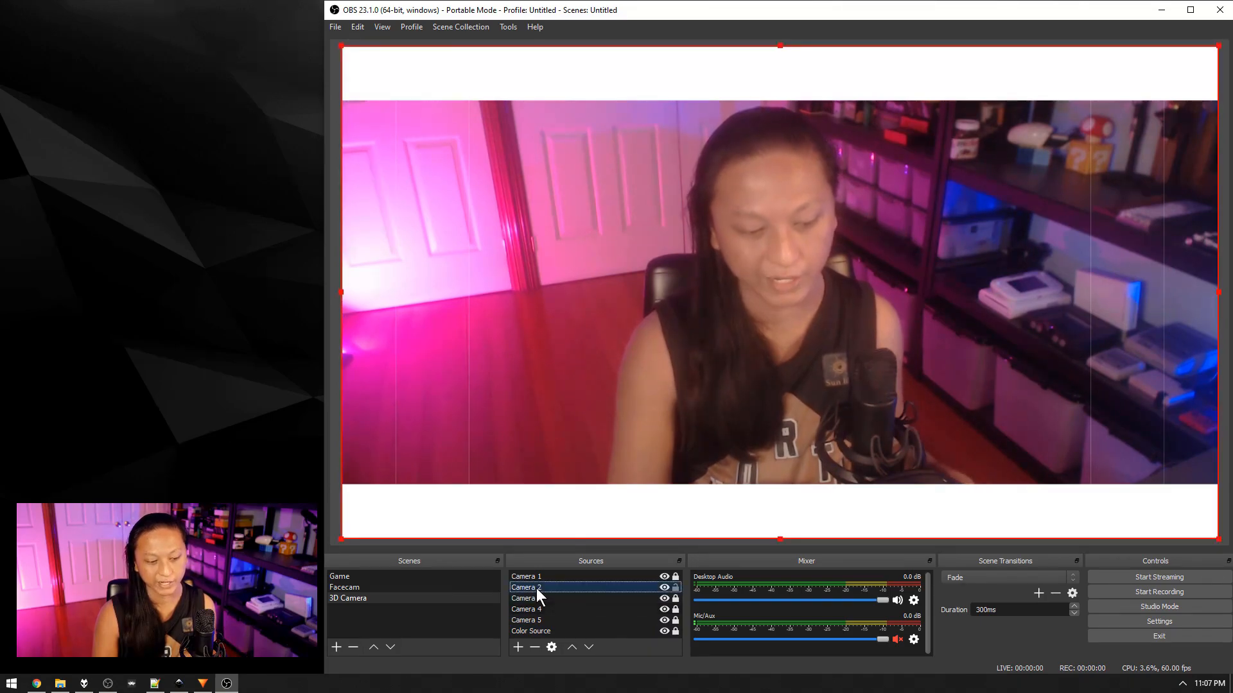
{"action": "right_click", "coordinate": [537, 589]}
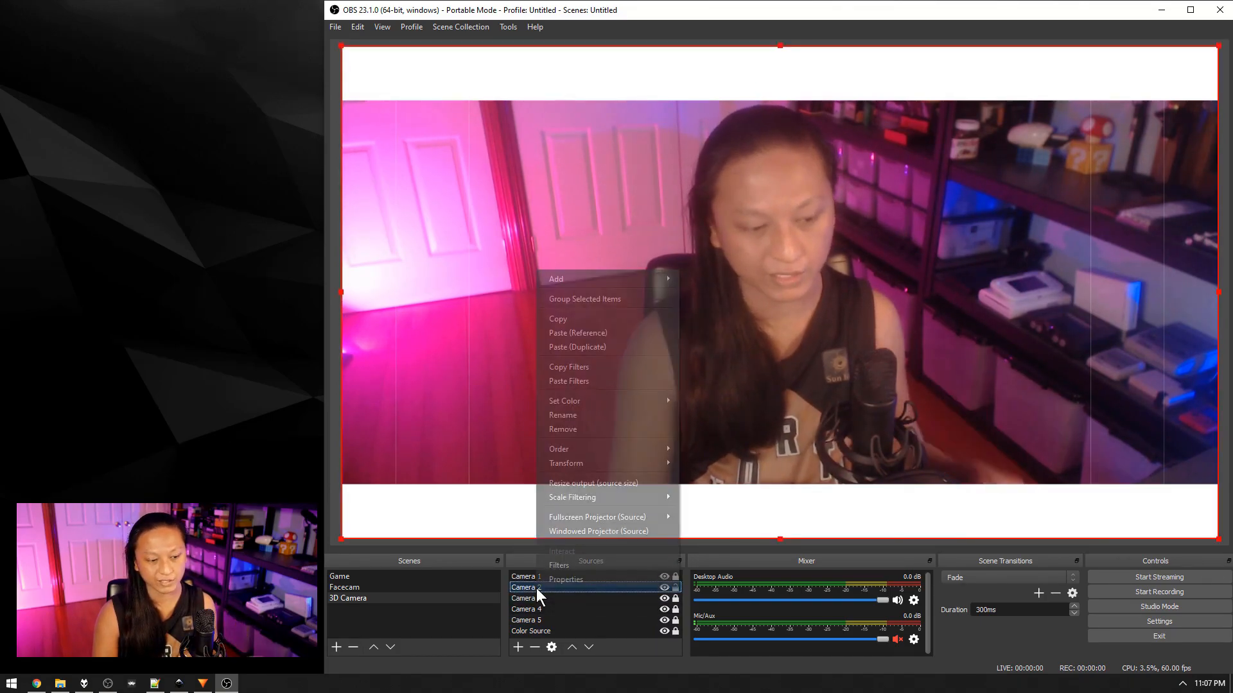
{"action": "left_click", "coordinate": [565, 564]}
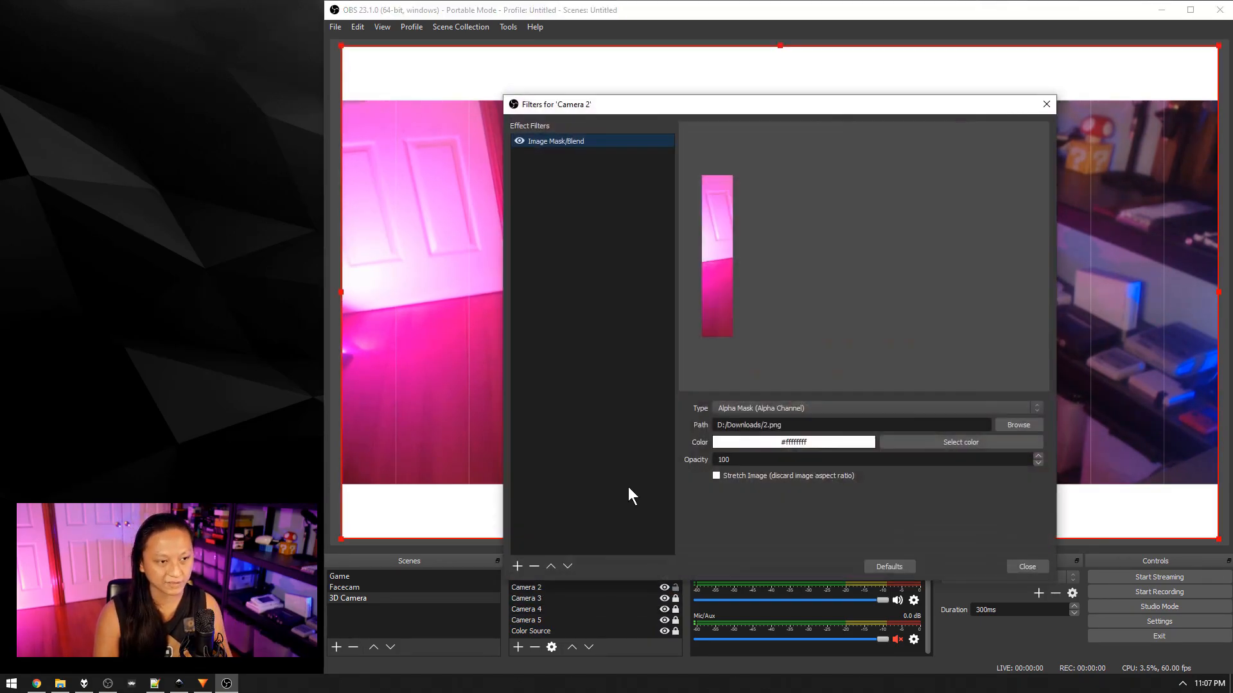
{"action": "left_click", "coordinate": [516, 567]}
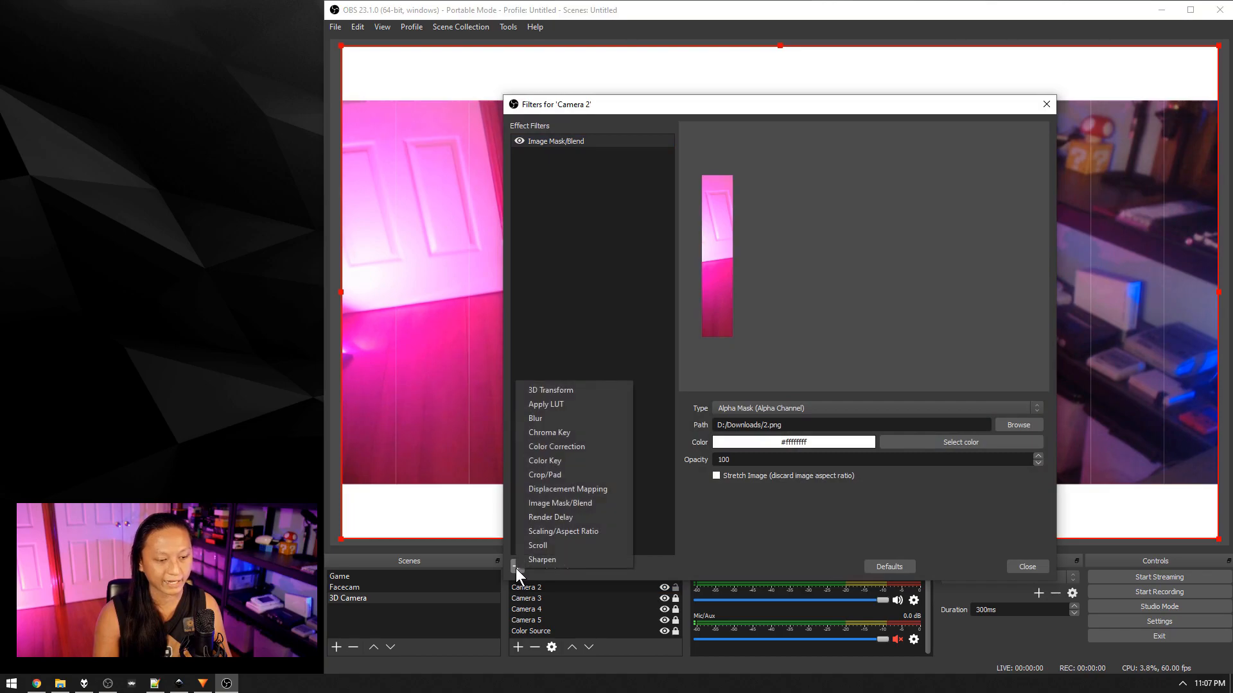
{"action": "left_click", "coordinate": [556, 394]}
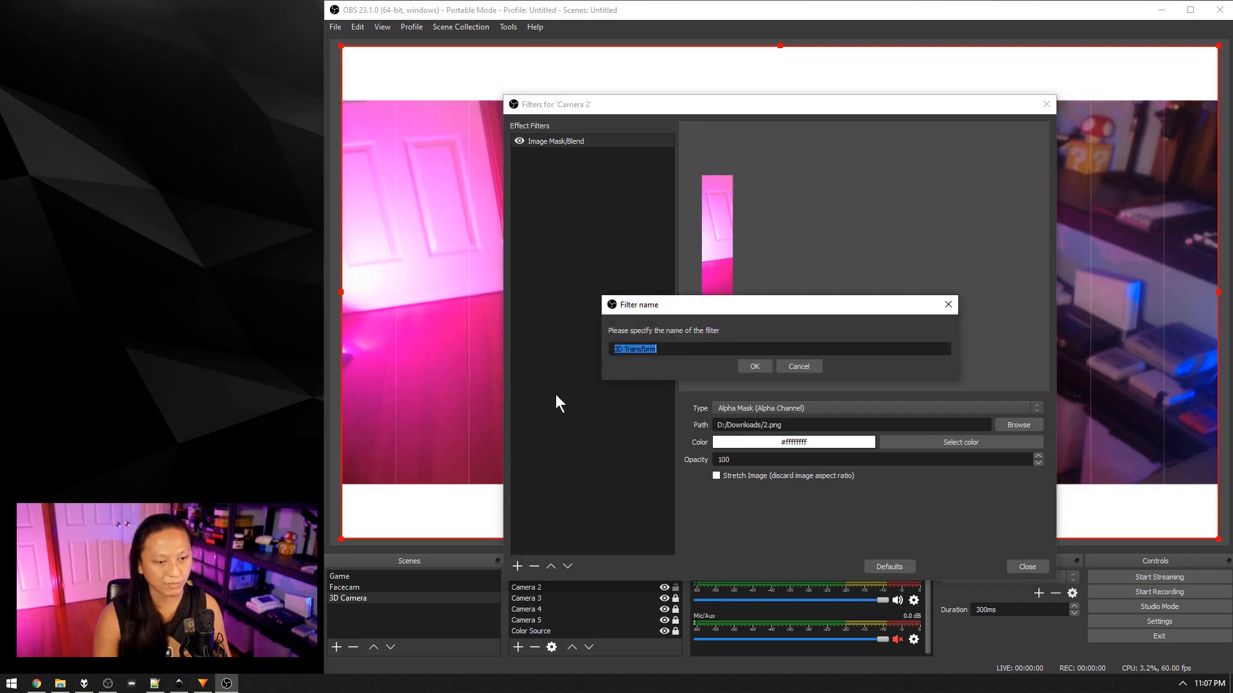
{"action": "left_click", "coordinate": [754, 366]}
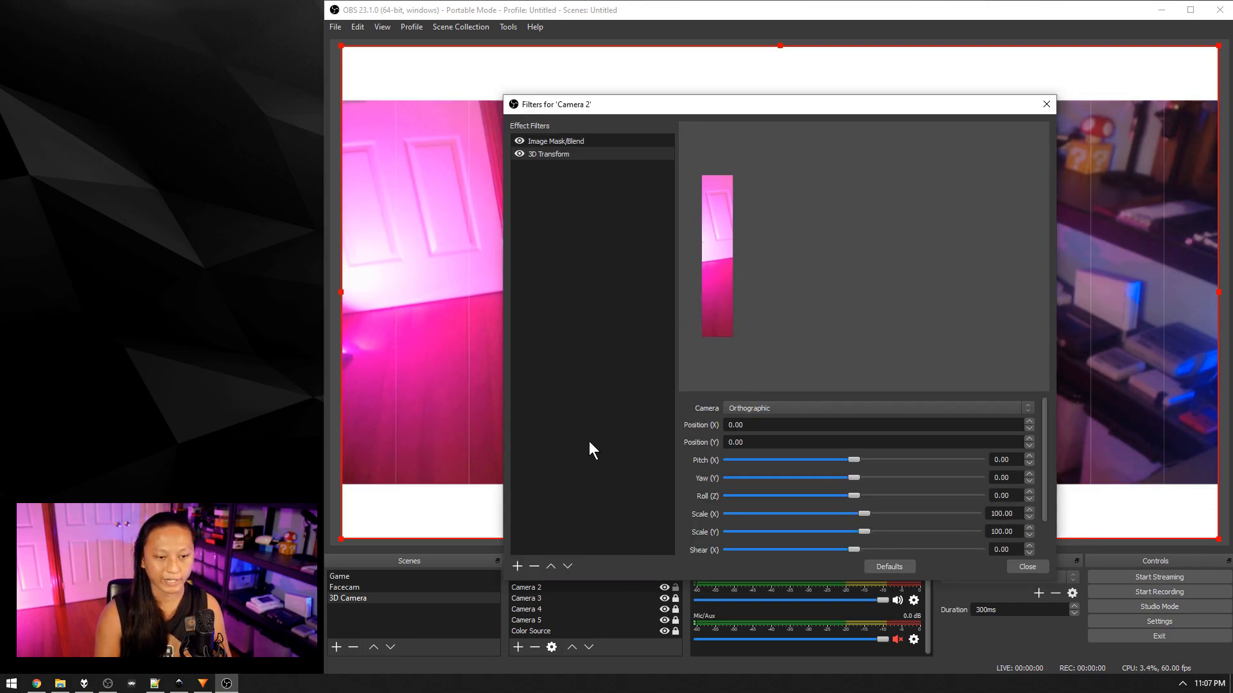
Switch the 3D Transform's camera to Perspective and set Yaw (Y) to 50.
{"action": "left_click", "coordinate": [753, 407]}
{"action": "left_click", "coordinate": [743, 429]}
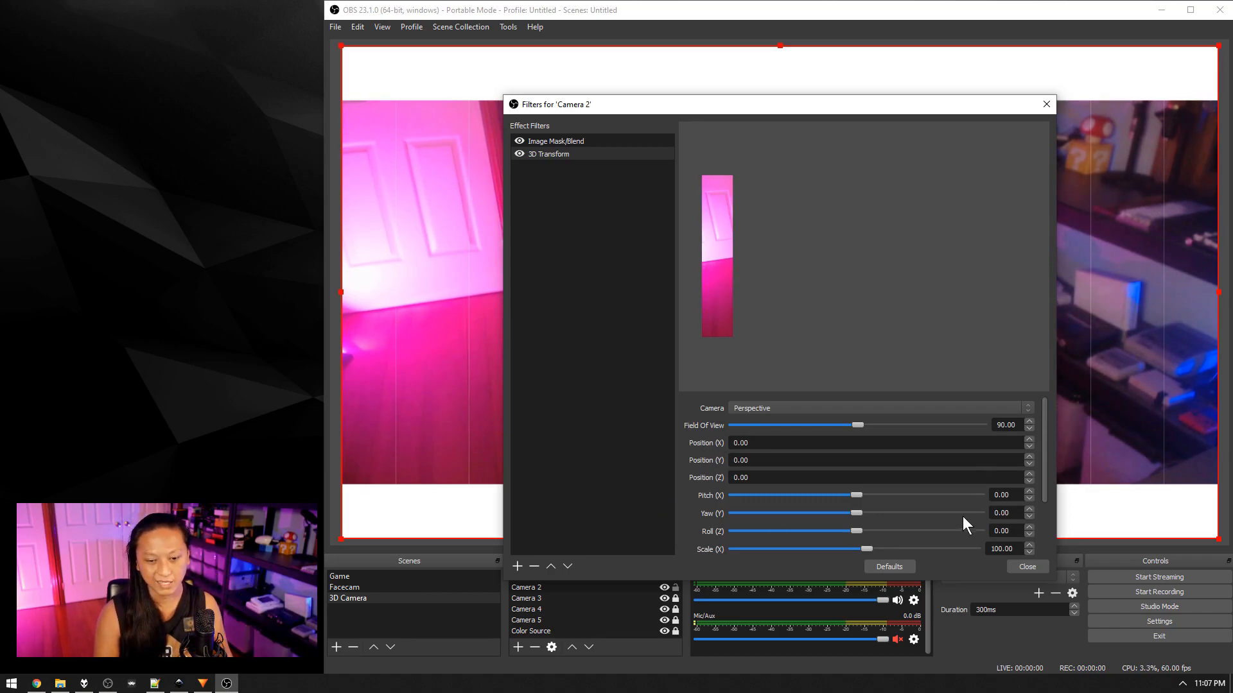
{"action": "left_click", "coordinate": [996, 513]}
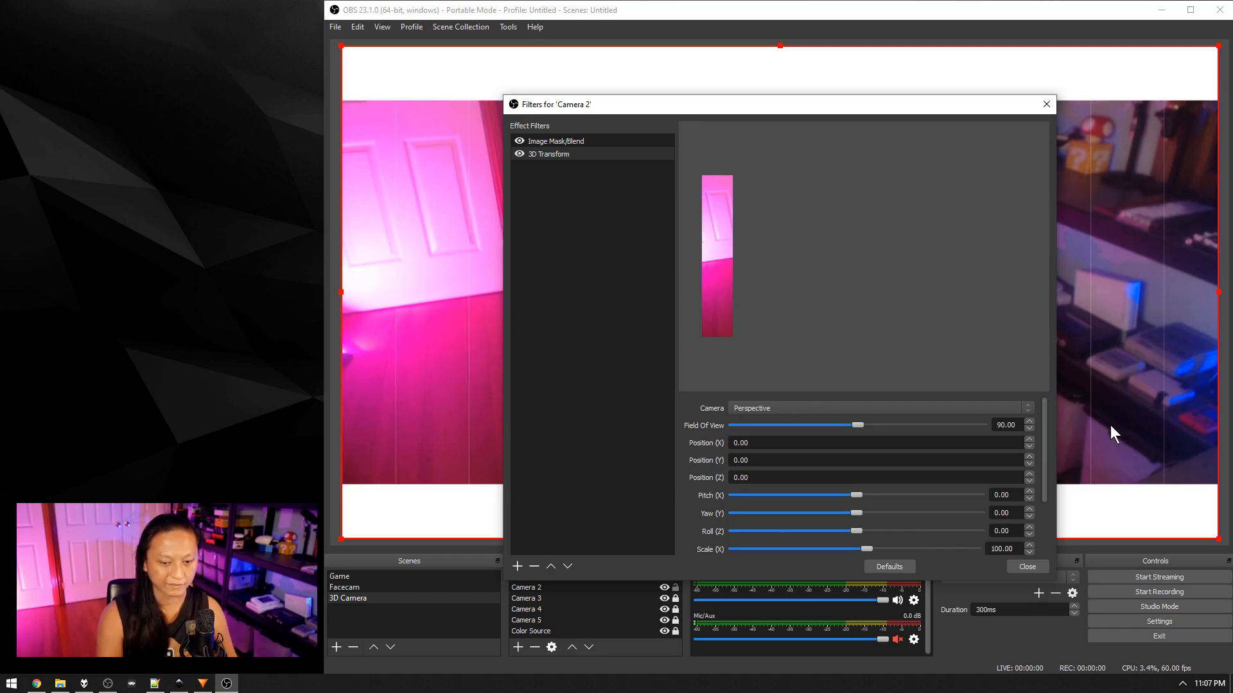
{"action": "type", "text": "5"}
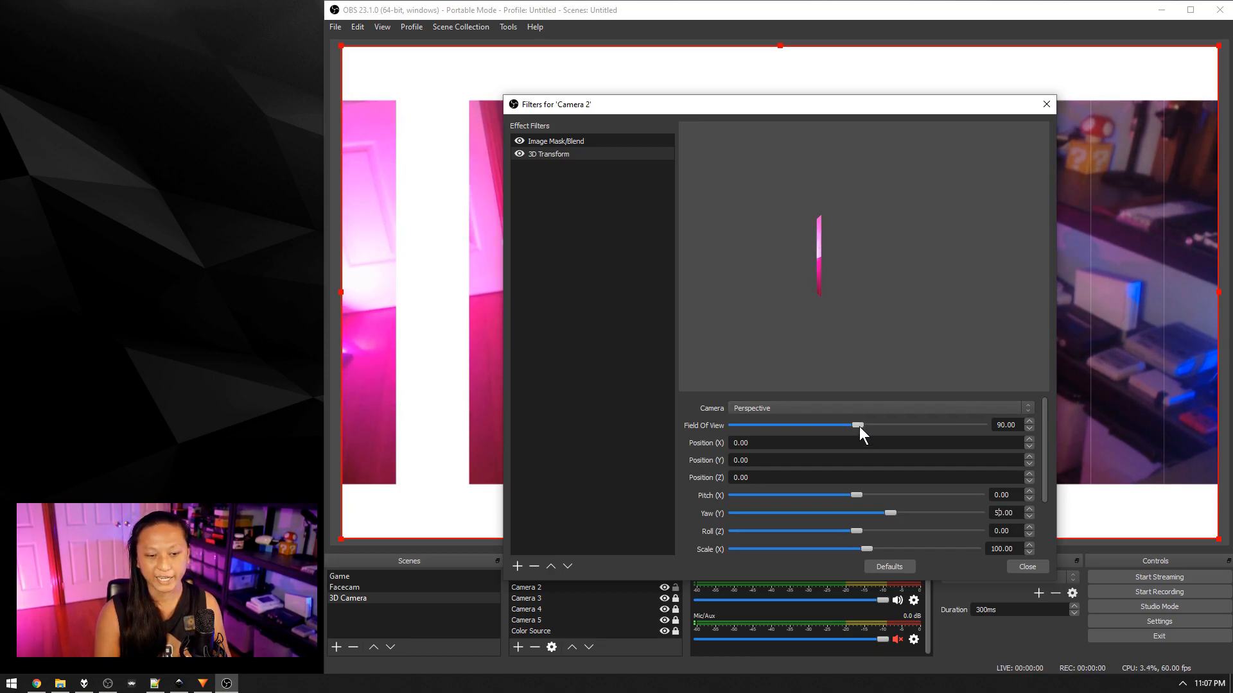
Lower the 3D Transform's field of view until the Camera 2 strip is about as tall as the neighbouring panels, and close the filters.
{"action": "left_click_drag", "start_coordinate": [816, 108], "coordinate": [1049, 90]}
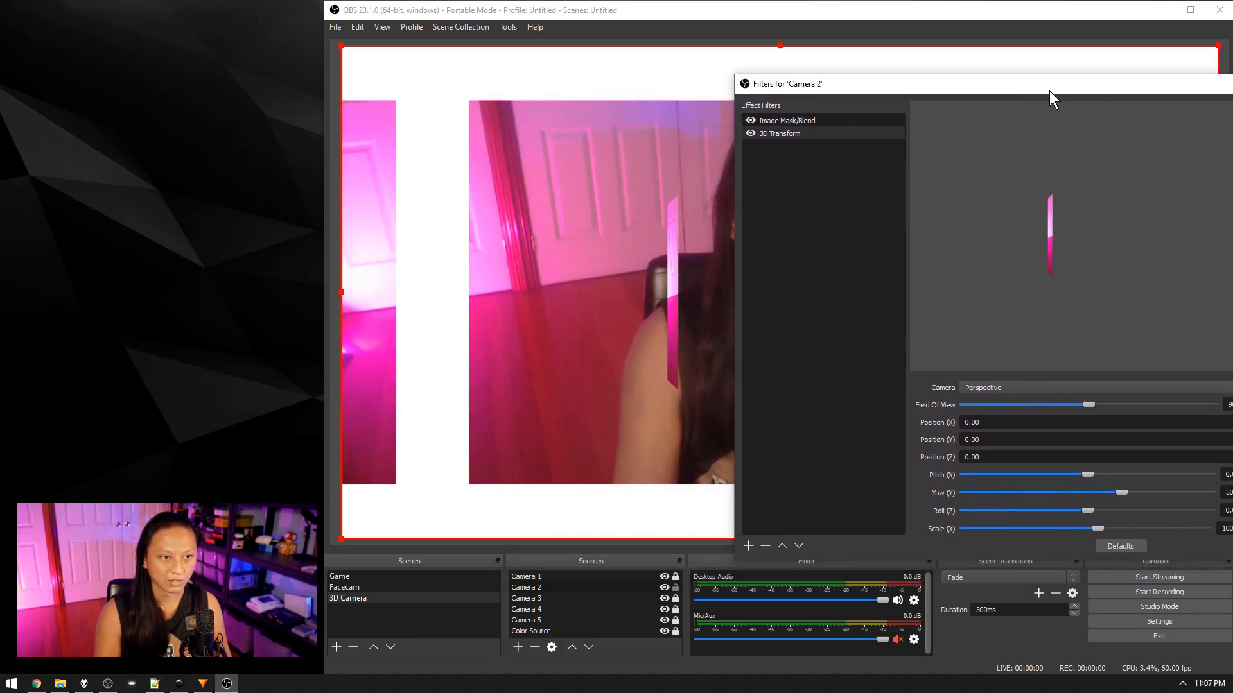
{"action": "left_click", "coordinate": [1092, 405]}
{"action": "left_click_drag", "start_coordinate": [1092, 406], "coordinate": [1038, 394]}
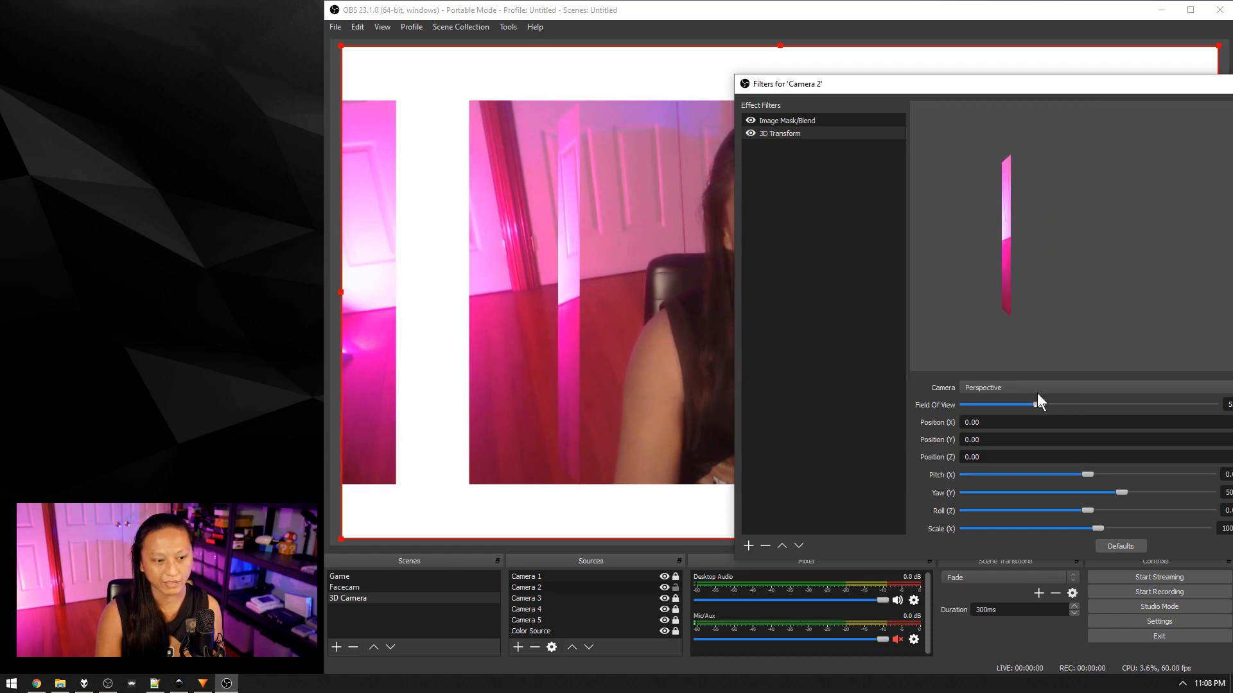
{"action": "left_click", "coordinate": [1232, 545]}
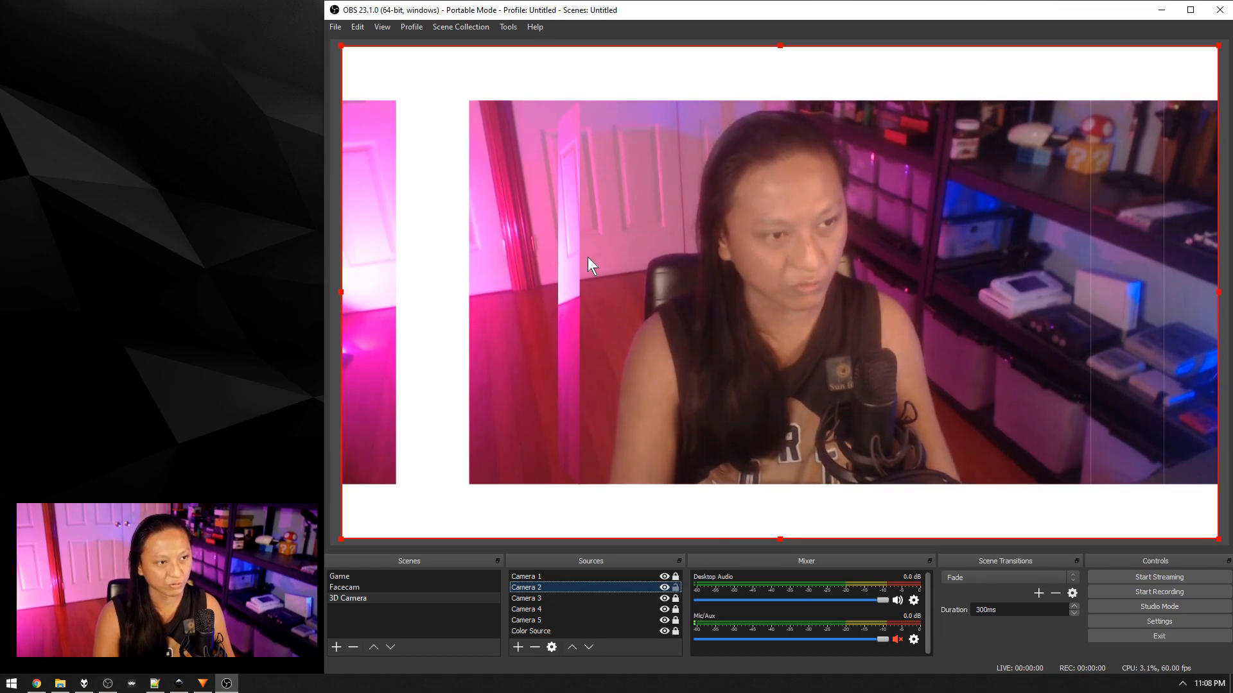
Move the Camera 2 strip left so it joins the left edge of the Camera 3 panel, and lock Camera 2.
{"action": "left_click_drag", "start_coordinate": [581, 263], "coordinate": [472, 263]}
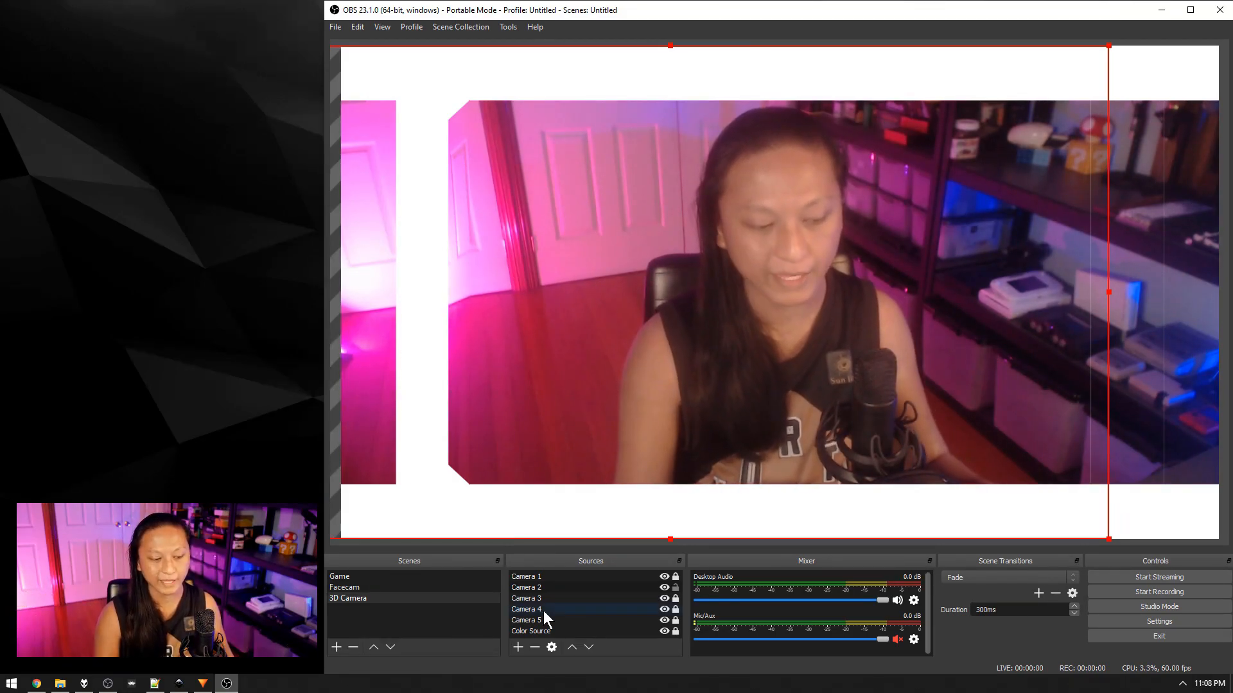
{"action": "left_click", "coordinate": [675, 587]}
{"action": "left_click", "coordinate": [676, 587]}
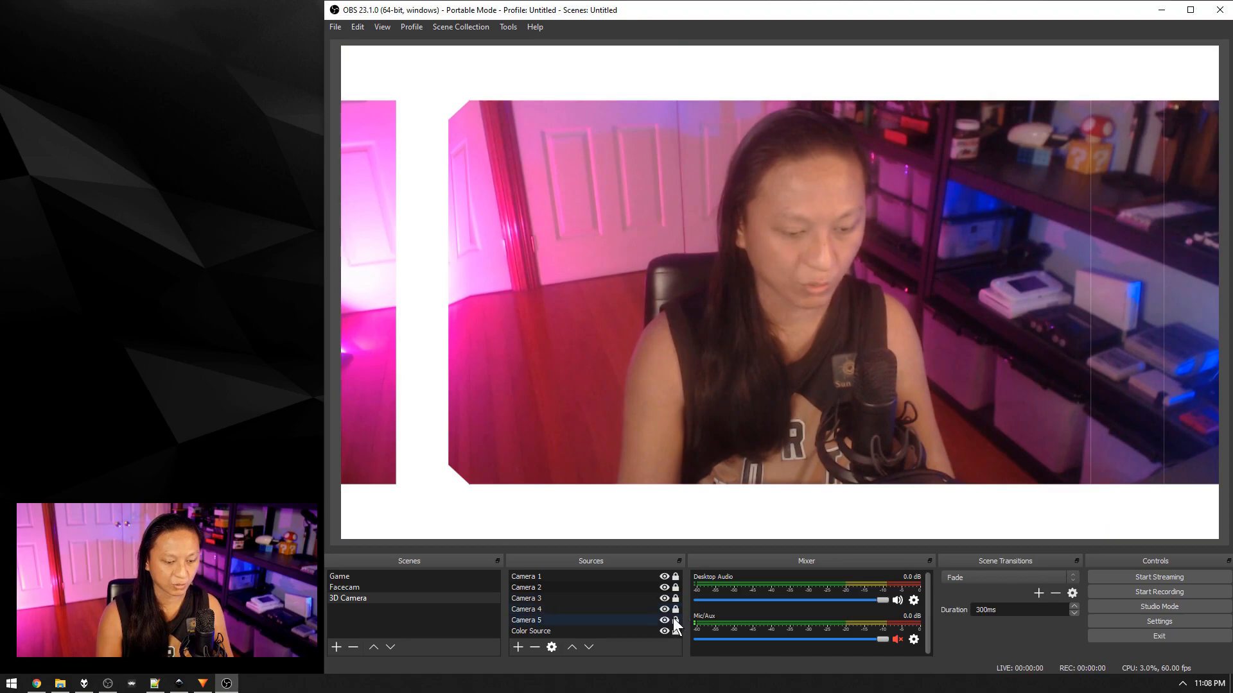
Unlock Camera 4 and copy the filters of Camera 2 onto it.
{"action": "left_click", "coordinate": [676, 610]}
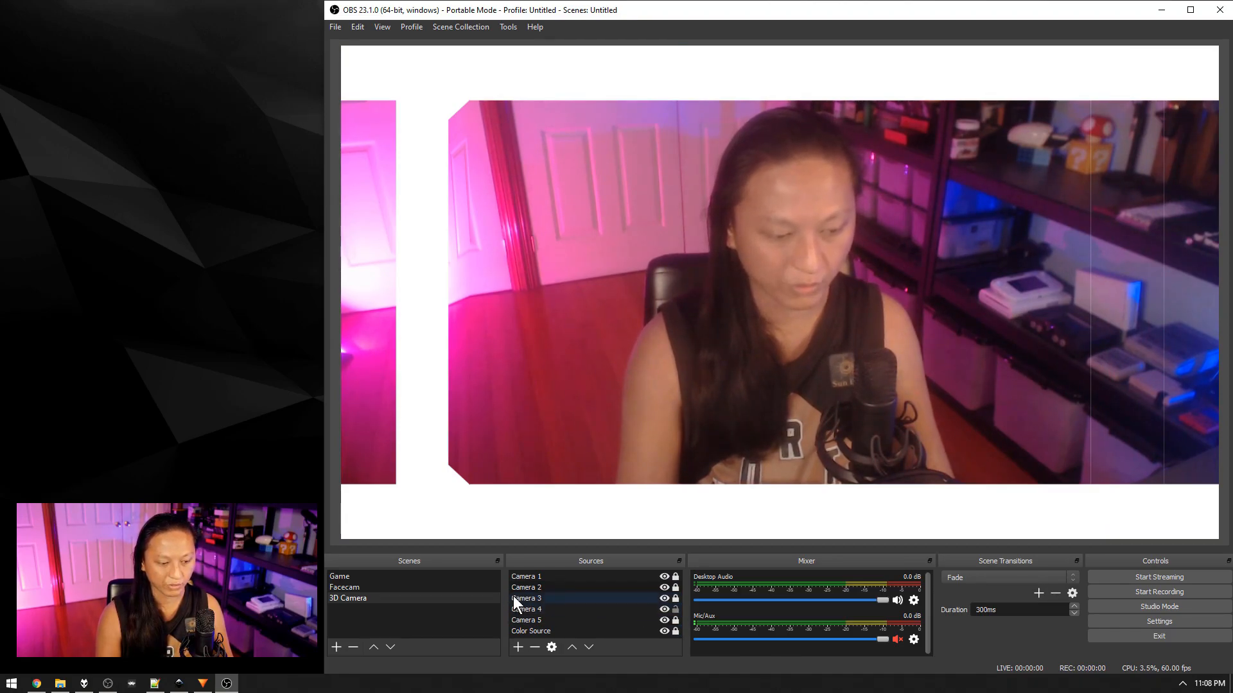
{"action": "left_click", "coordinate": [558, 587]}
{"action": "right_click", "coordinate": [555, 586]}
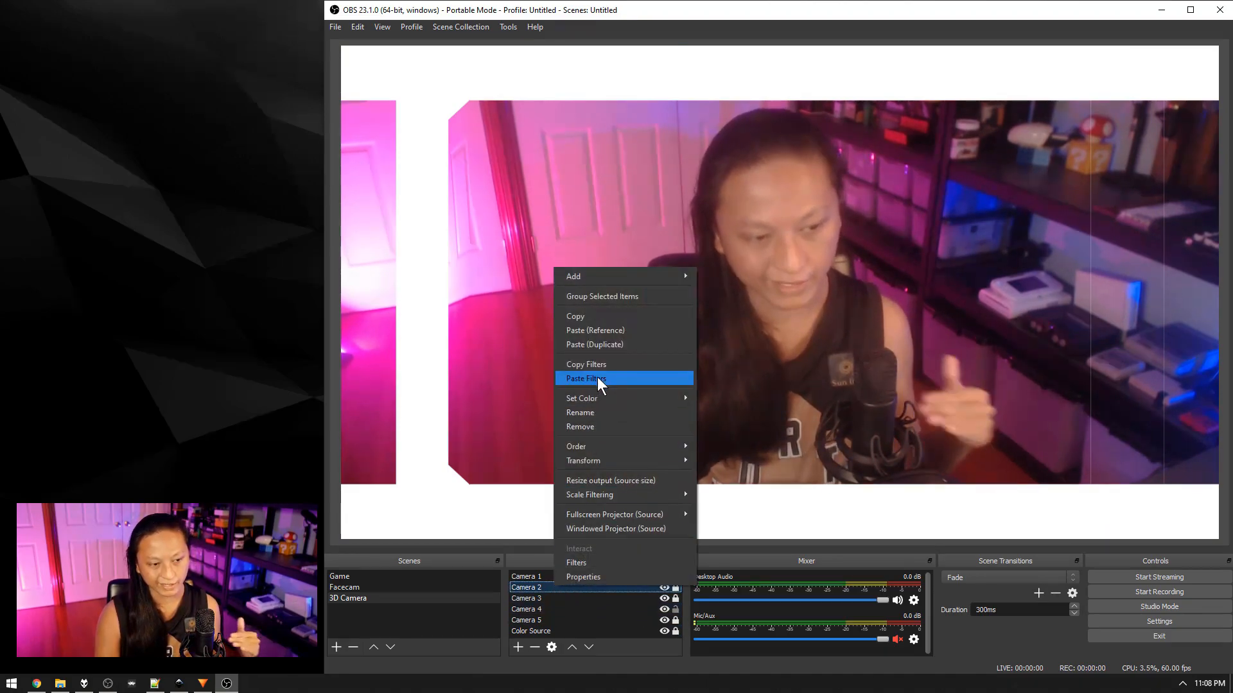
{"action": "left_click", "coordinate": [593, 364]}
{"action": "left_click", "coordinate": [534, 609]}
{"action": "right_click", "coordinate": [534, 610]}
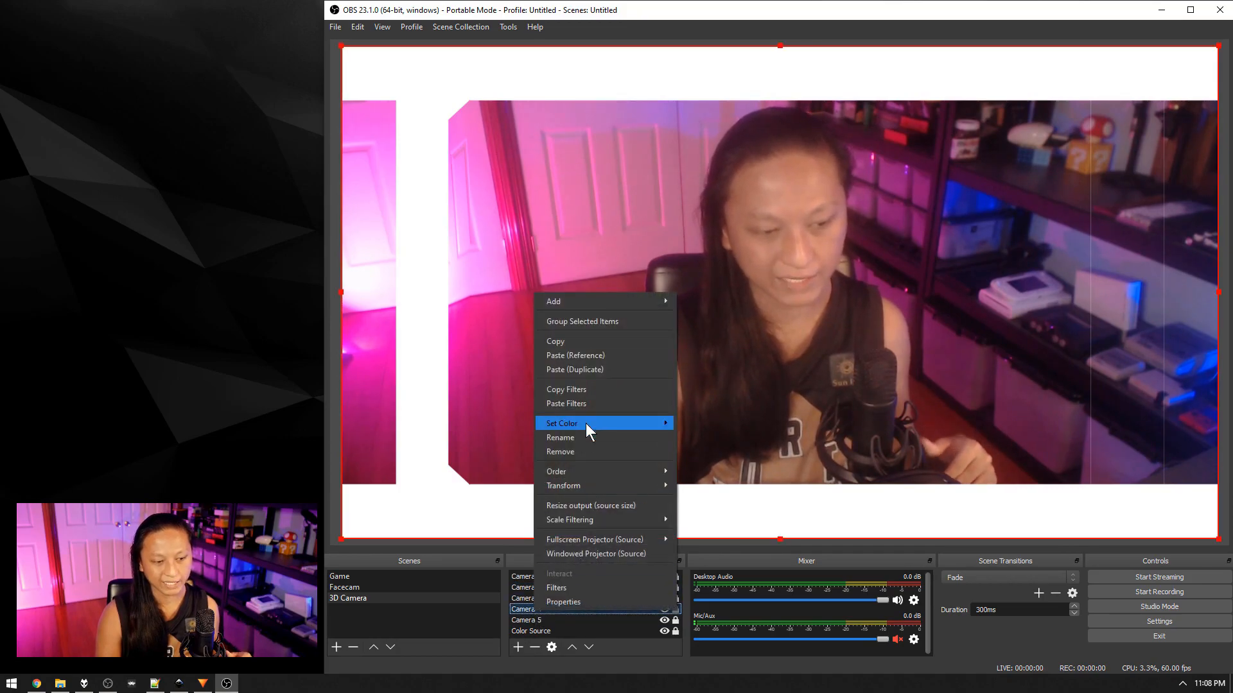
{"action": "left_click", "coordinate": [580, 403]}
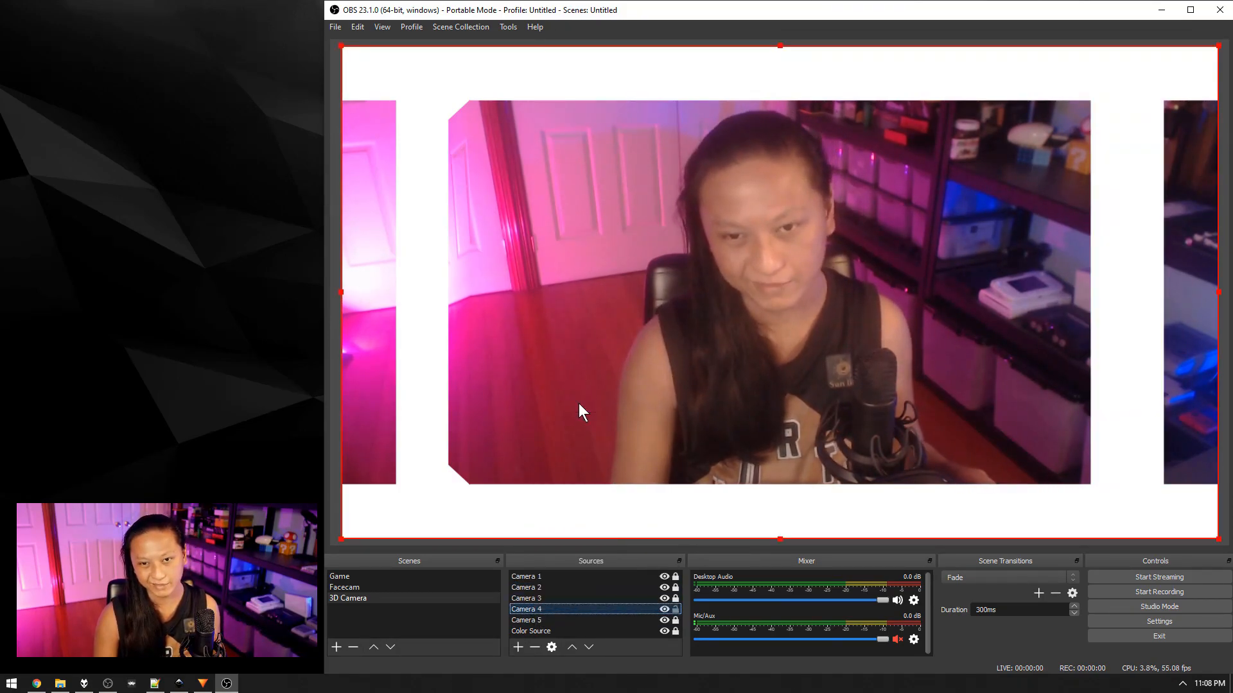
Remove the Image Mask/Blend 2 filter from Camera 4 and move its strip right to join the right edge of the Camera 3 panel.
{"action": "right_click", "coordinate": [537, 611]}
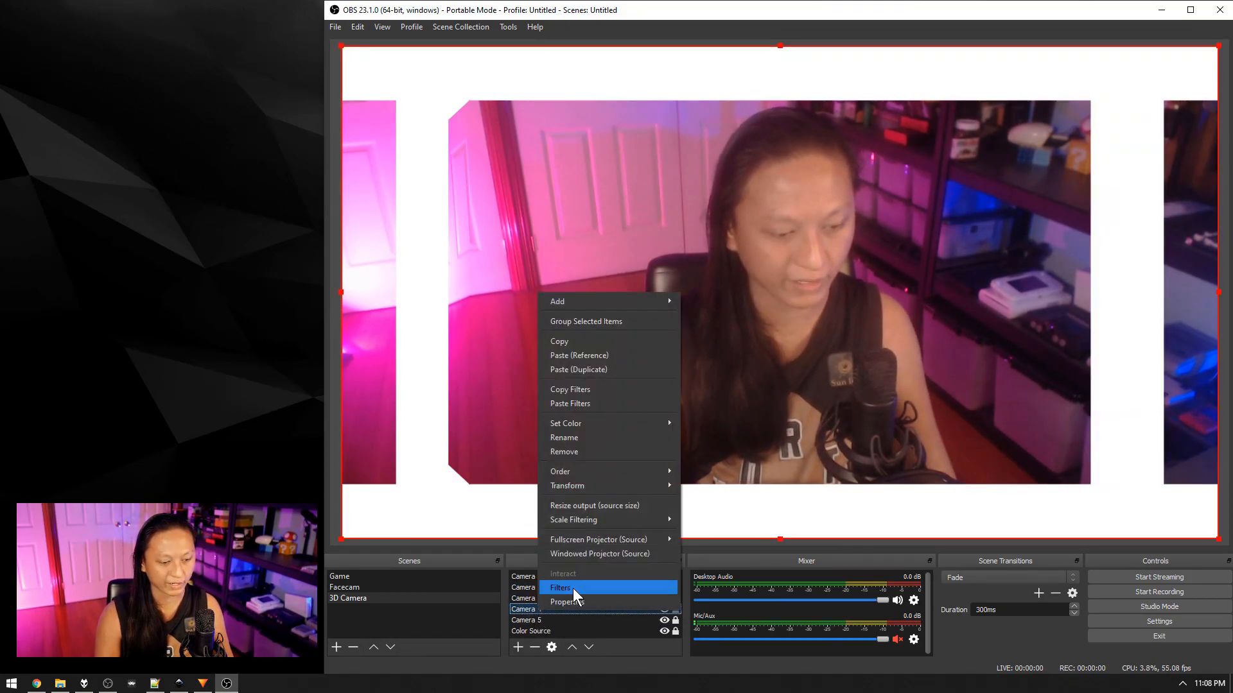
{"action": "left_click", "coordinate": [572, 589]}
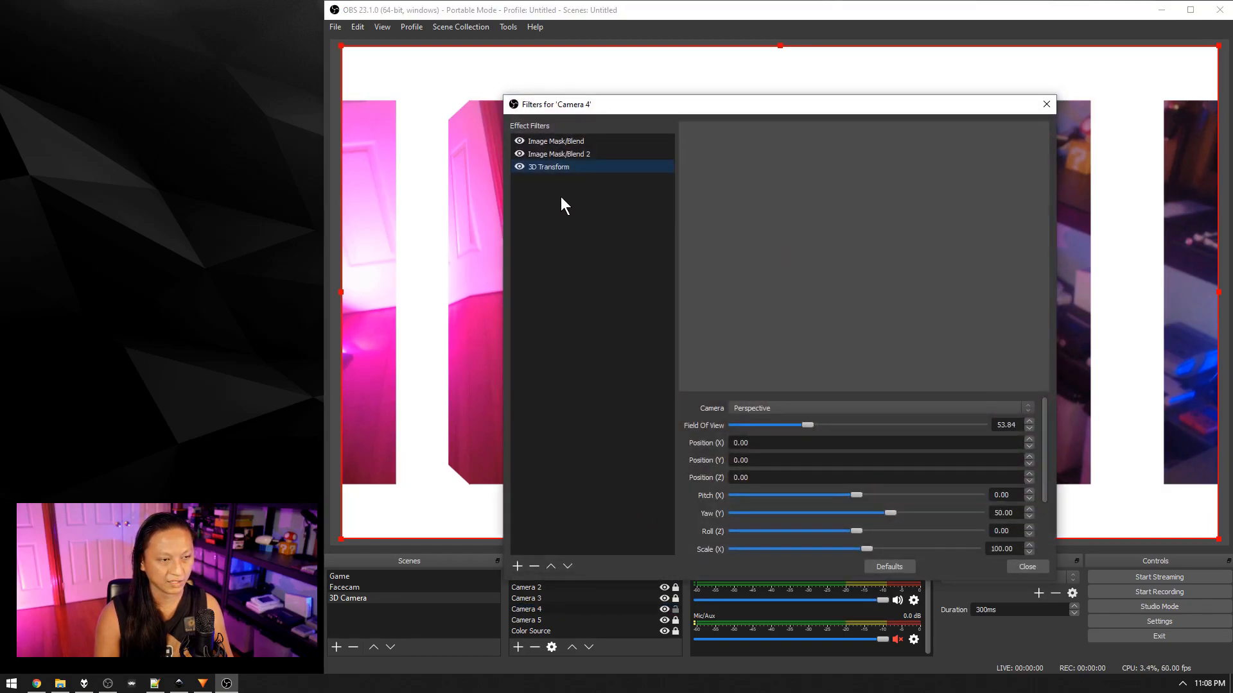
{"action": "left_click", "coordinate": [583, 156]}
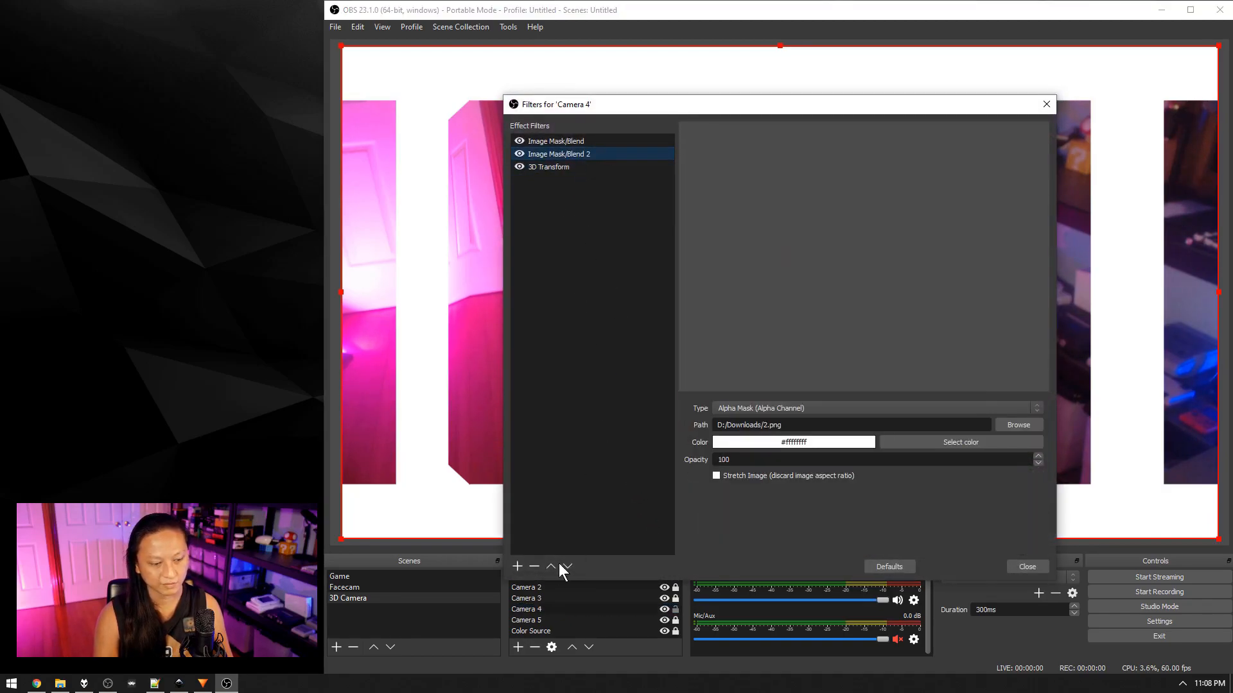
{"action": "left_click", "coordinate": [537, 569]}
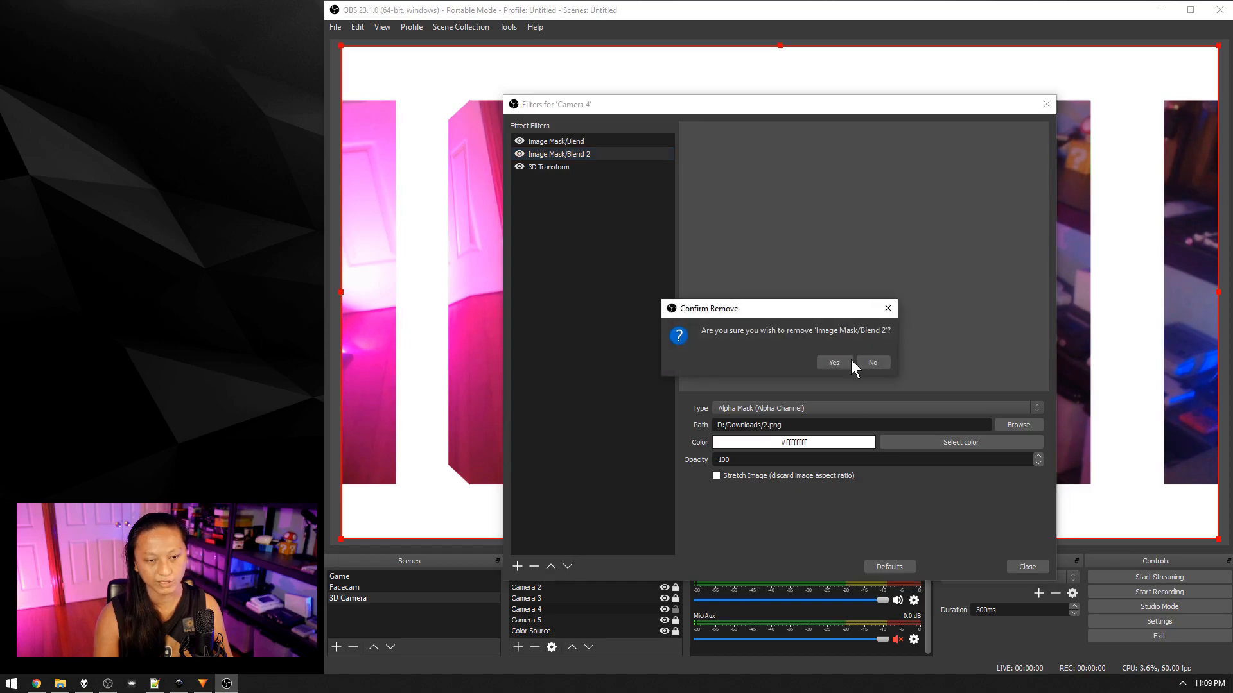
{"action": "left_click", "coordinate": [838, 364]}
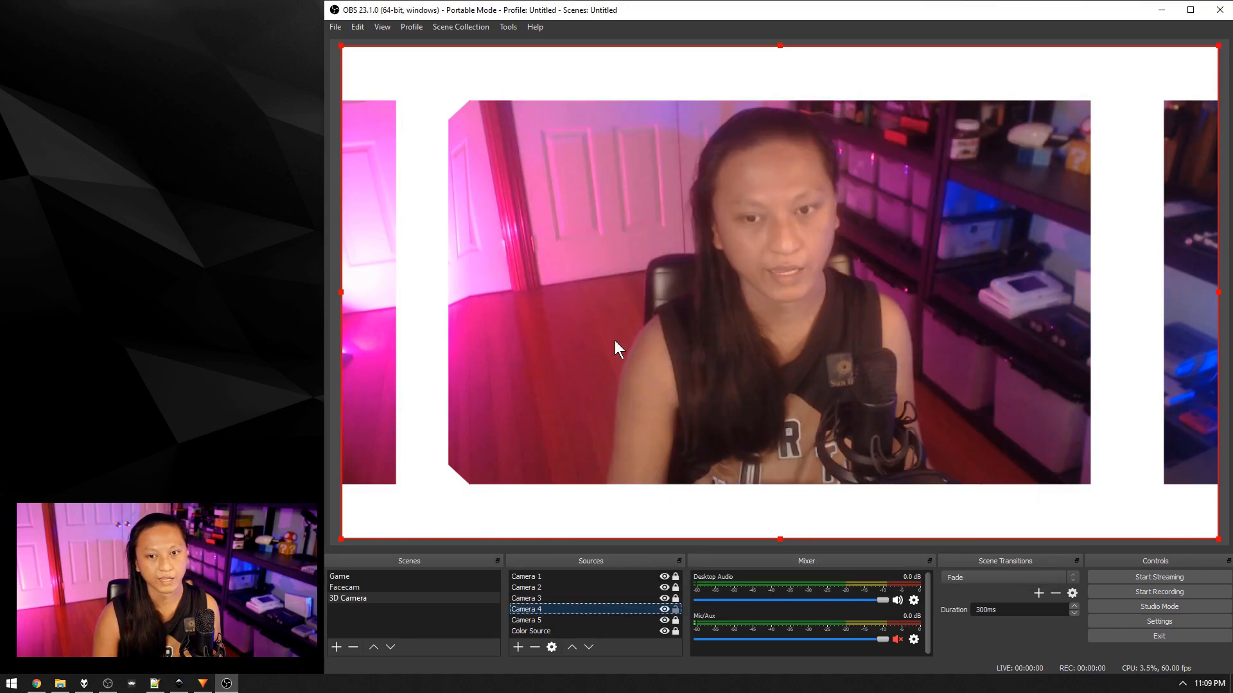
{"action": "left_click_drag", "start_coordinate": [683, 294], "coordinate": [796, 294]}
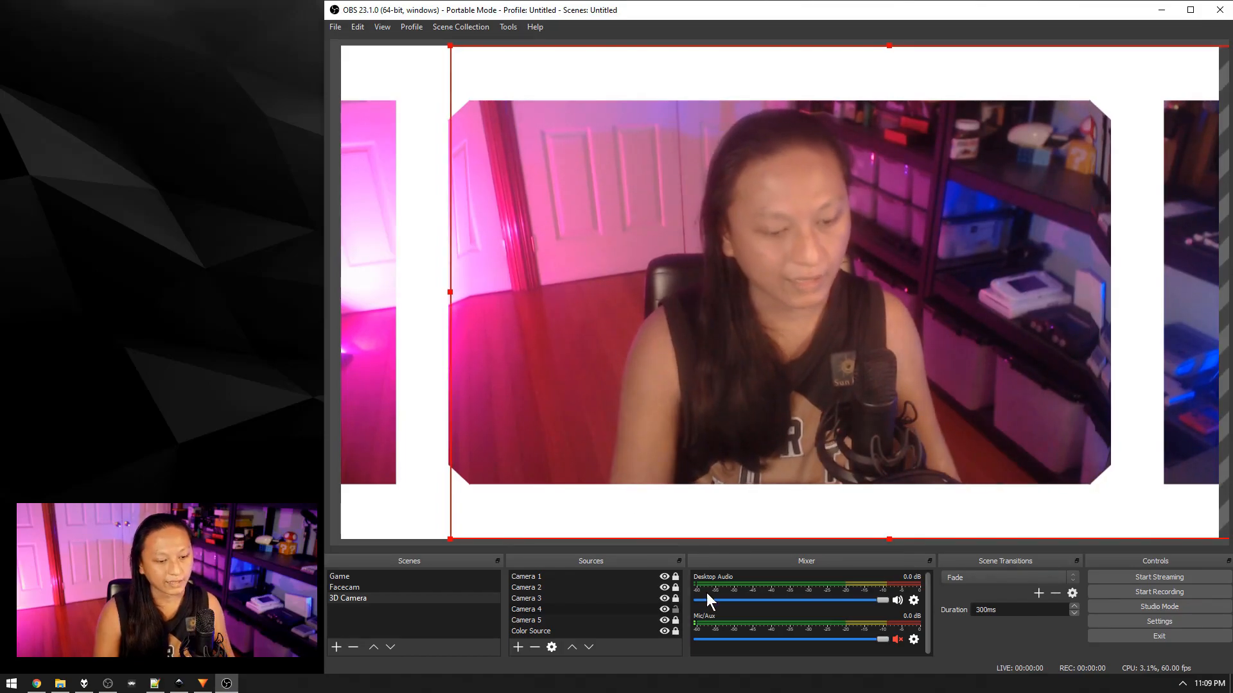
Unlock Camera 1 and Camera 5 in turn and shrink each until its panel meets the outer edge of the neighbouring angled strip.
{"action": "left_click", "coordinate": [610, 576]}
{"action": "left_click", "coordinate": [606, 576]}
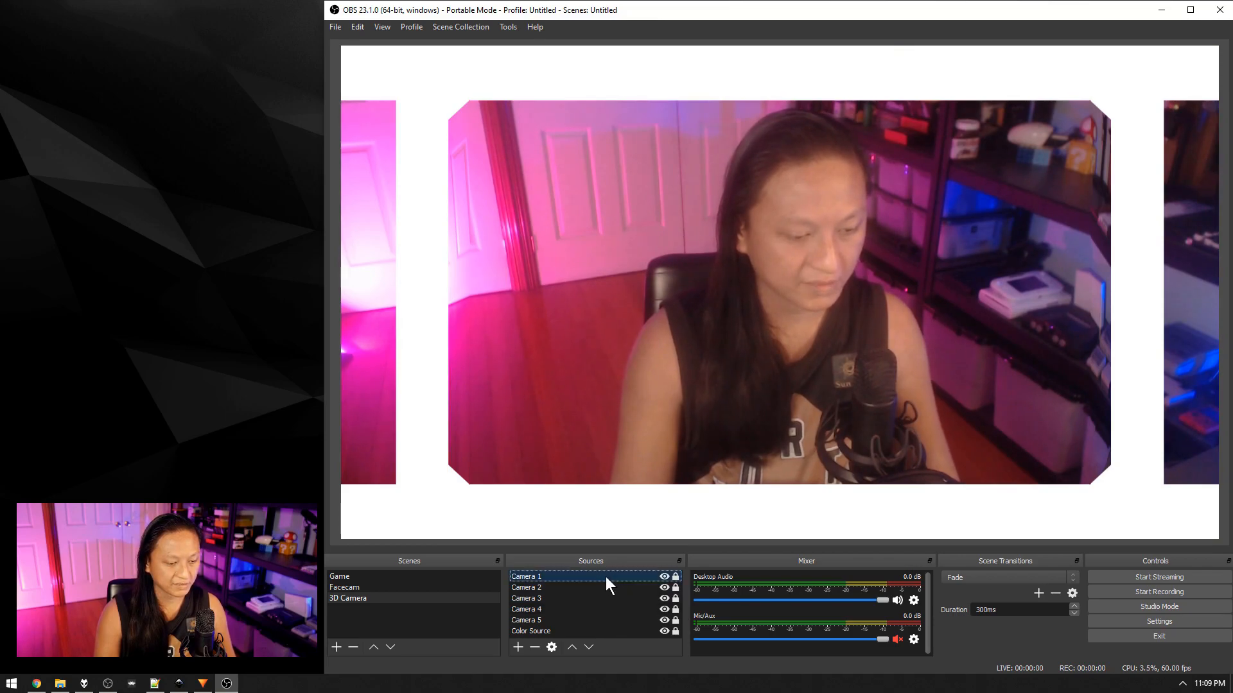
{"action": "left_click", "coordinate": [675, 577]}
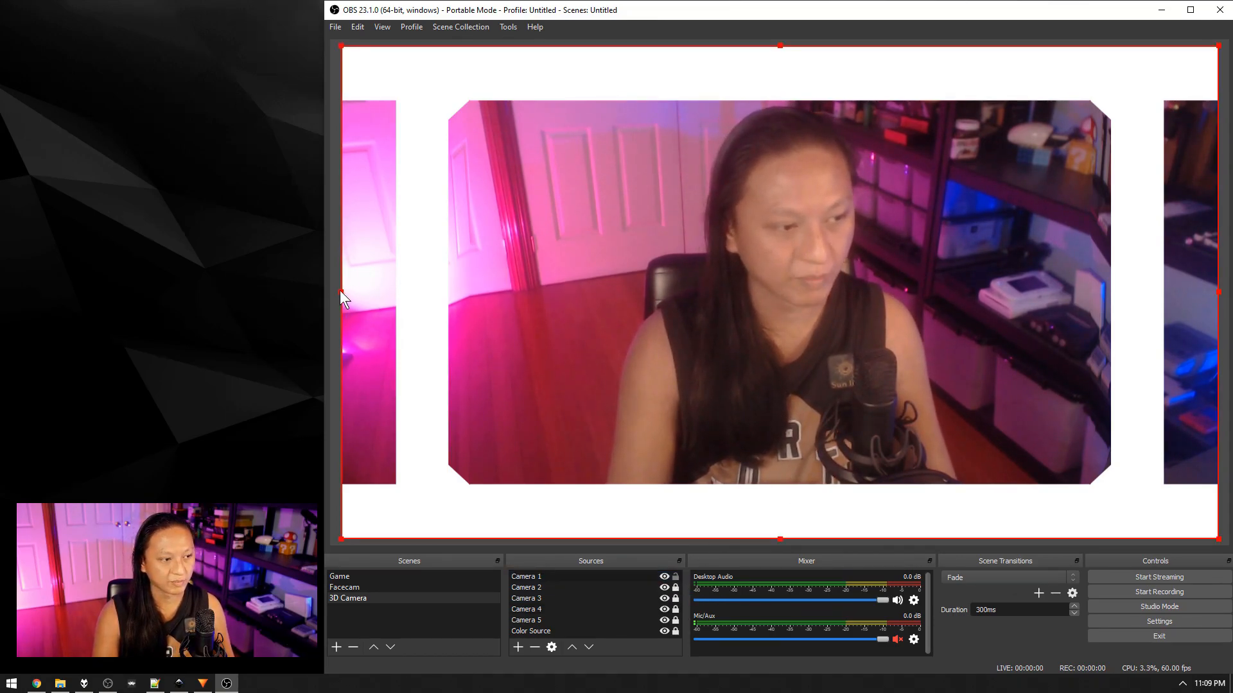
{"action": "left_click_drag", "start_coordinate": [341, 292], "coordinate": [399, 291]}
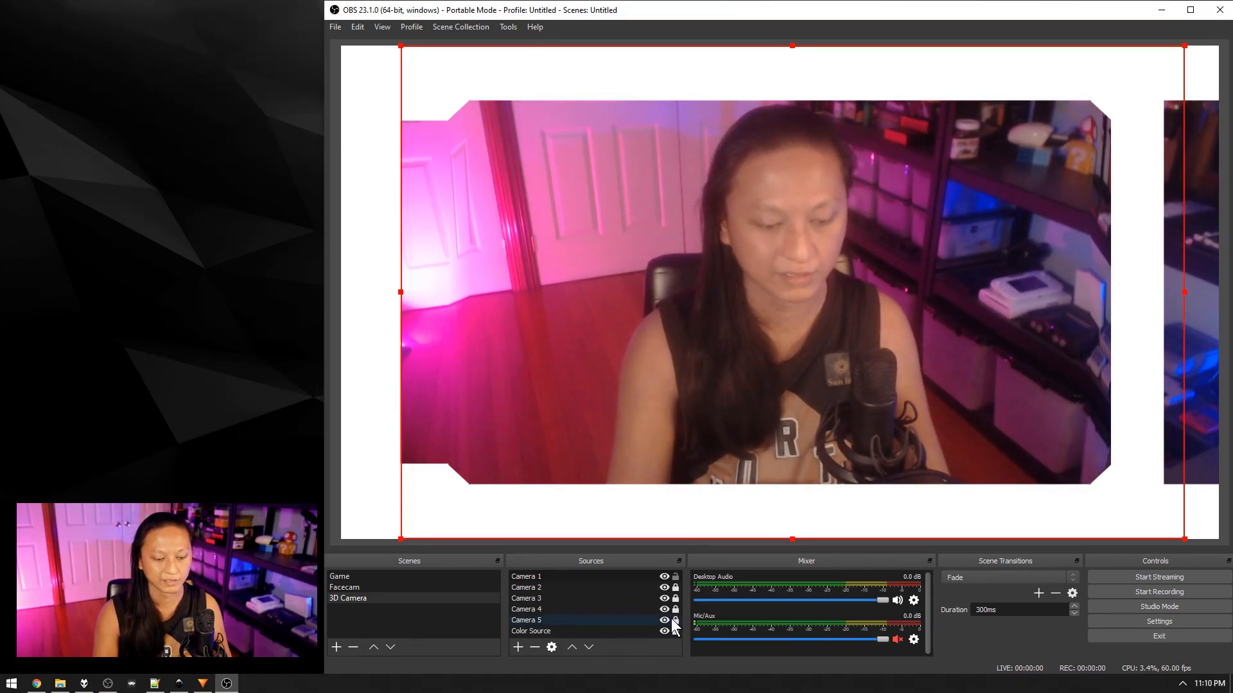
{"action": "left_click", "coordinate": [675, 620]}
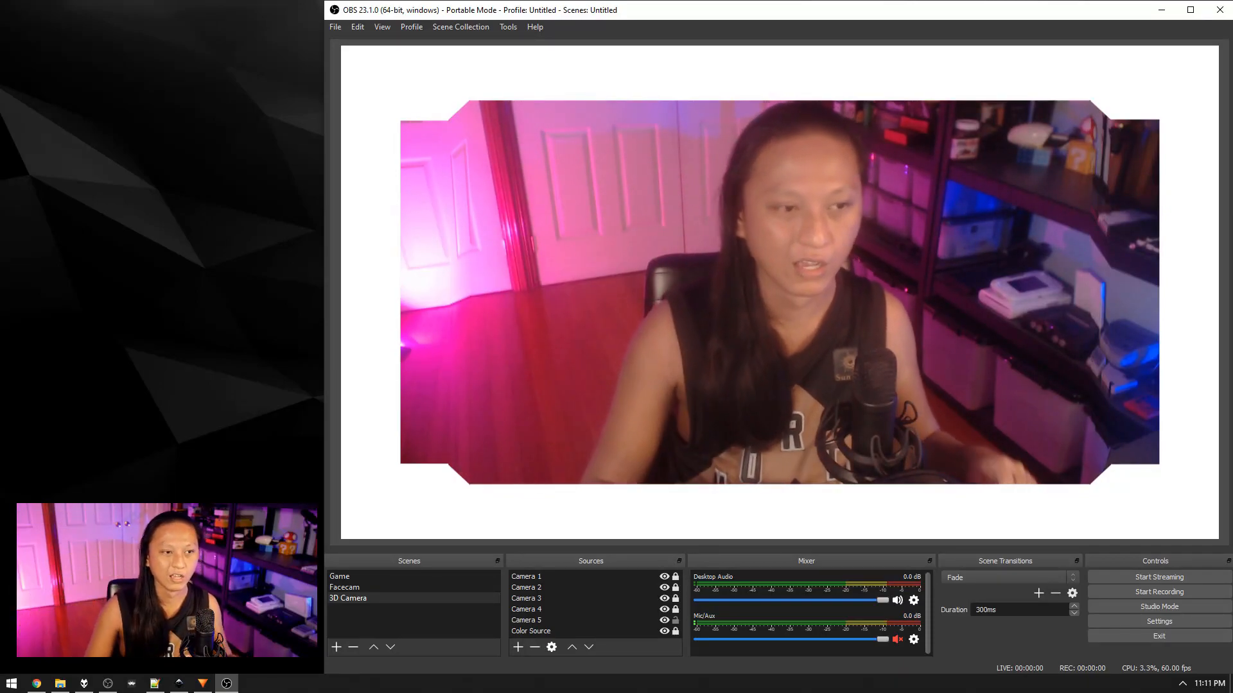
Add a Color Correction filter to Camera 2 with the default name, set Brightness to -0.30, and close the filters.
{"action": "right_click", "coordinate": [519, 587]}
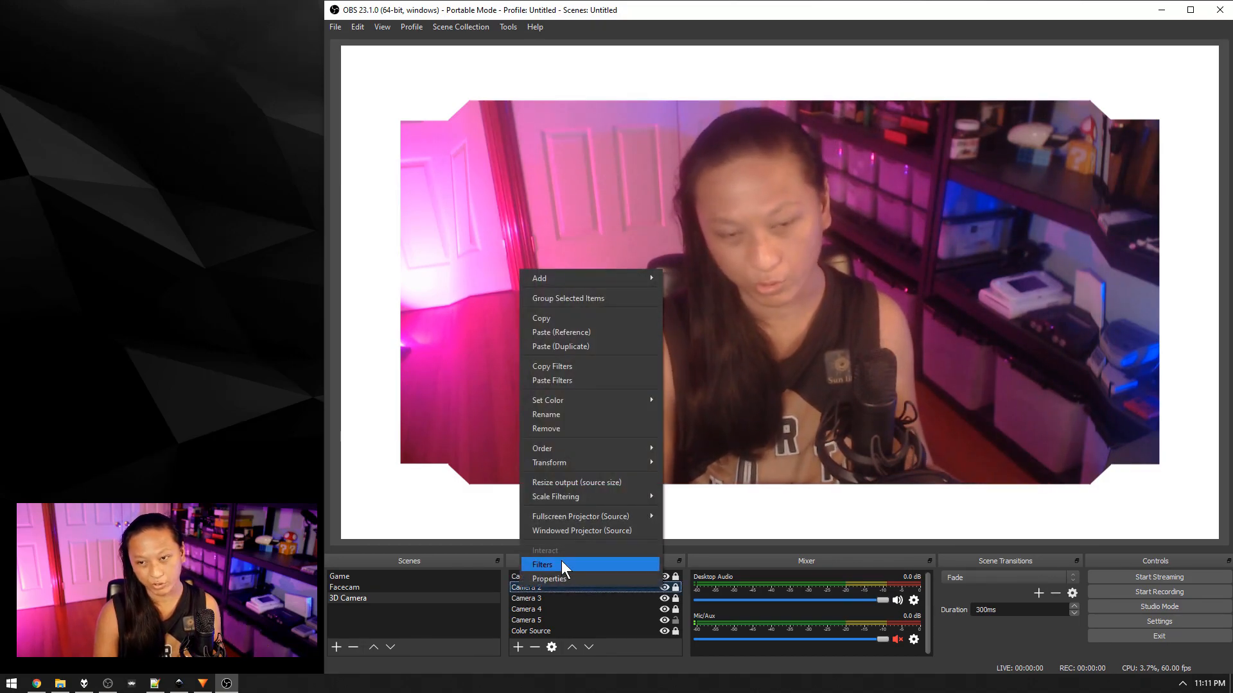
{"action": "left_click", "coordinate": [561, 561]}
{"action": "left_click", "coordinate": [518, 566]}
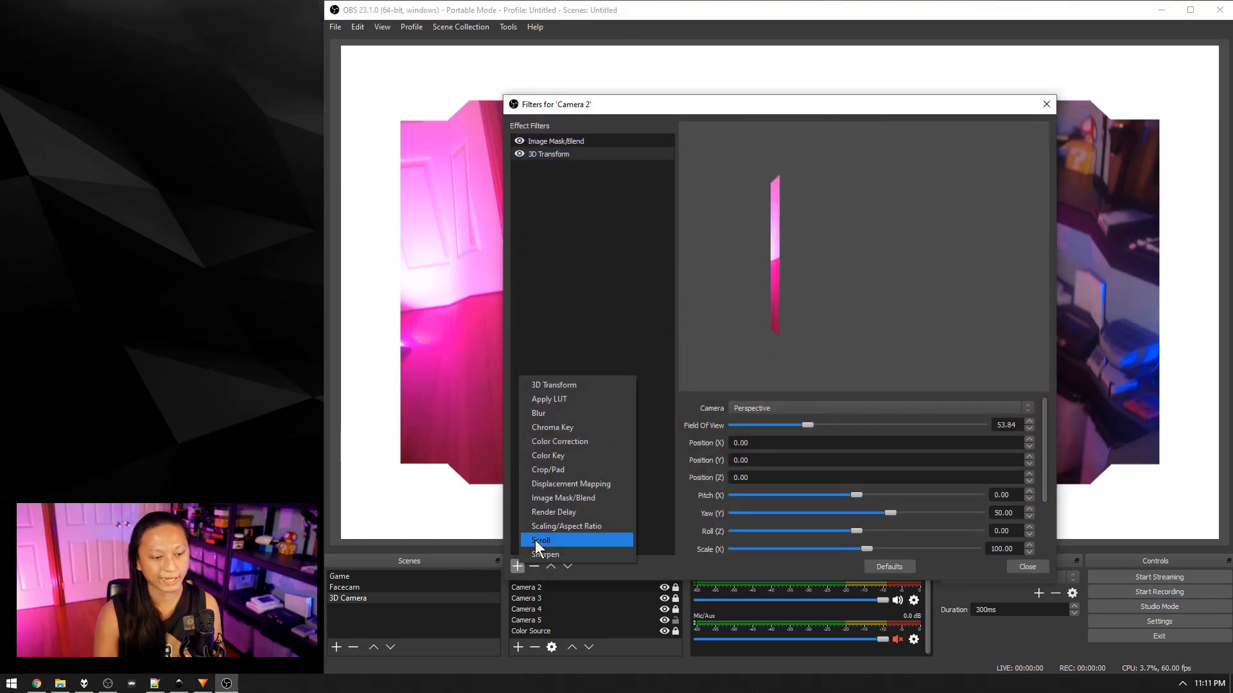
{"action": "left_click", "coordinate": [563, 439]}
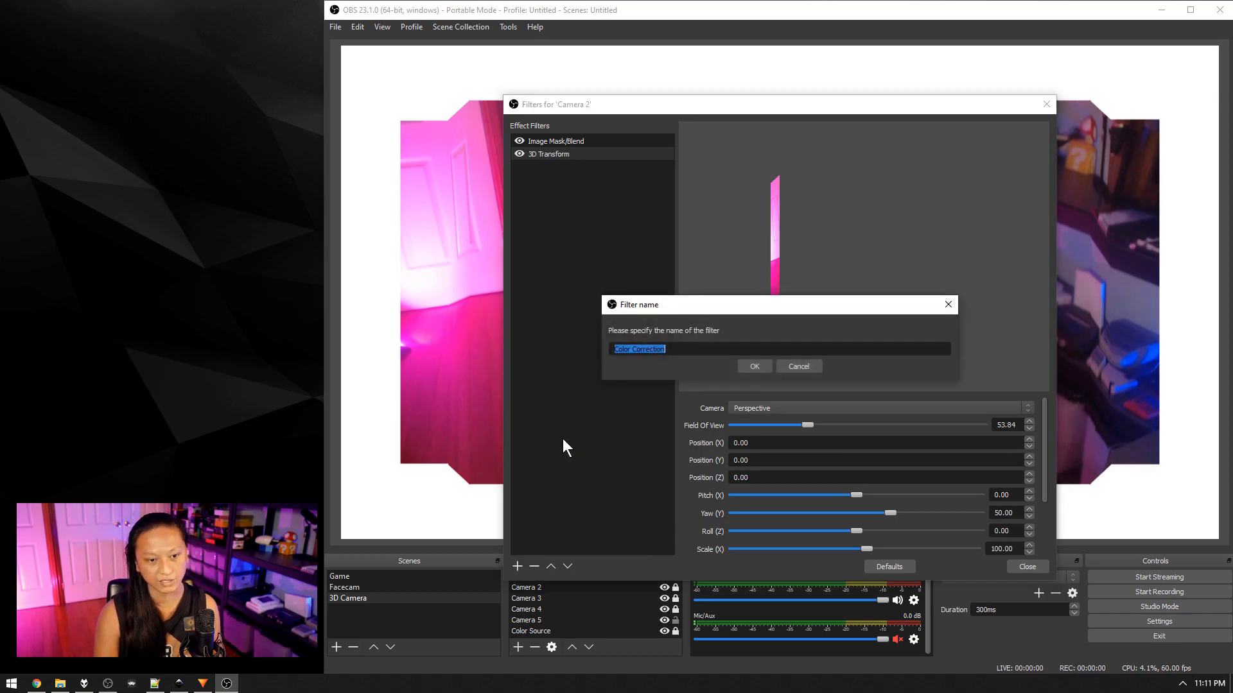
{"action": "left_click", "coordinate": [749, 365]}
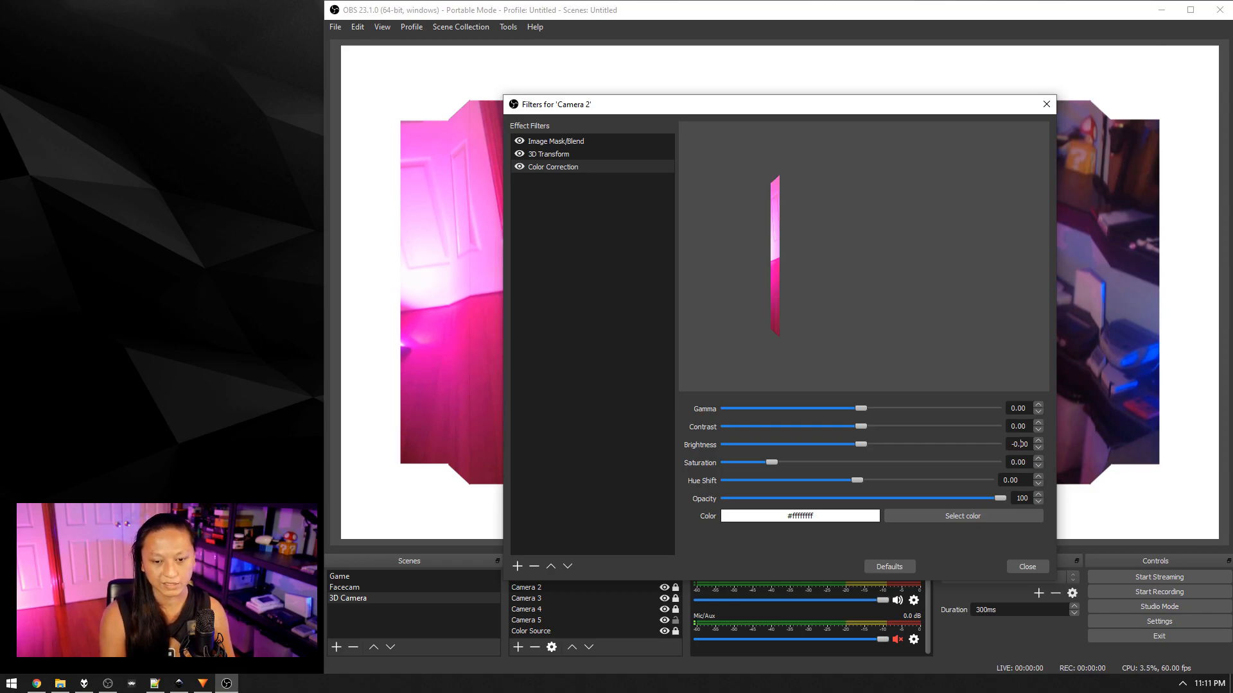
{"action": "key", "text": "Delete"}
{"action": "type", "text": "3"}
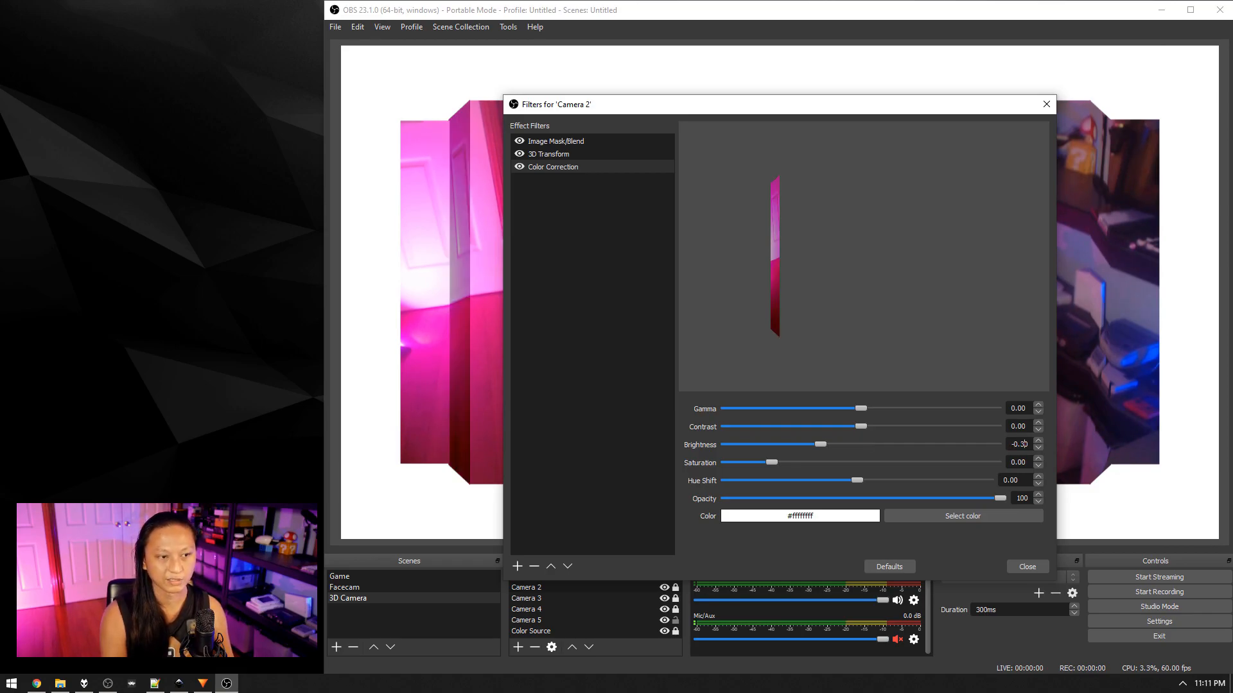
{"action": "left_click", "coordinate": [1026, 565]}
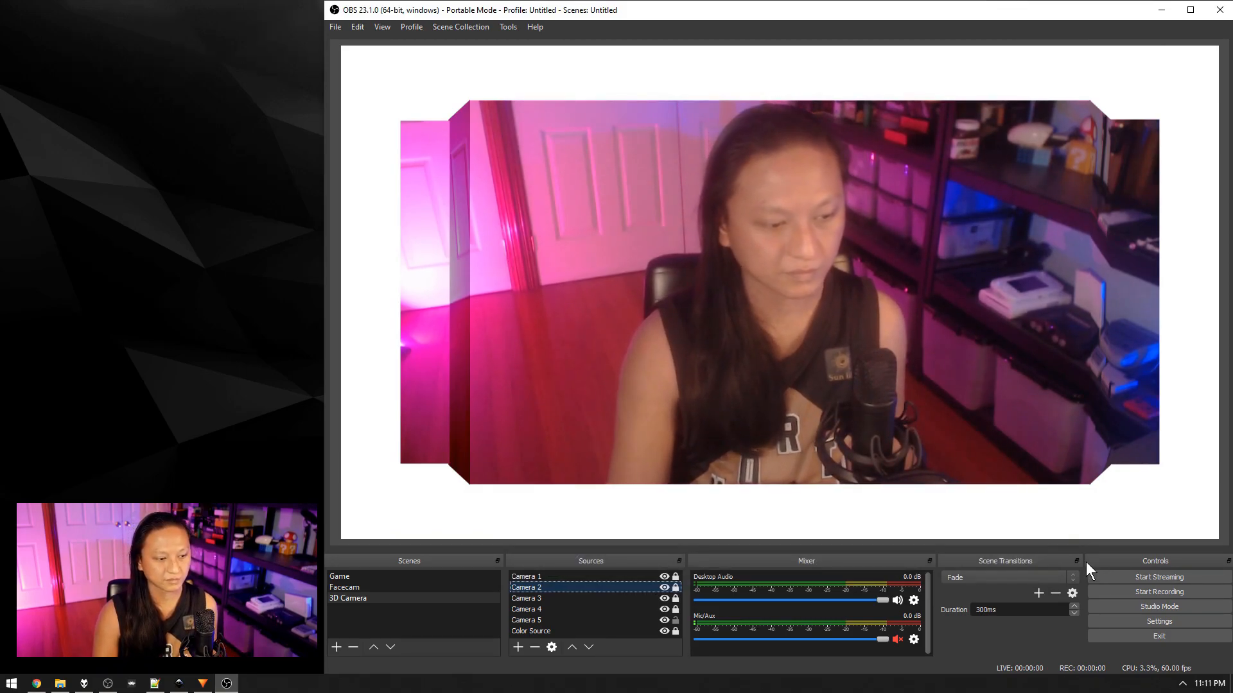
Add a Color Correction filter to Camera 4 with the default name and set Brightness to 0.30.
{"action": "right_click", "coordinate": [554, 608]}
{"action": "left_click", "coordinate": [587, 584]}
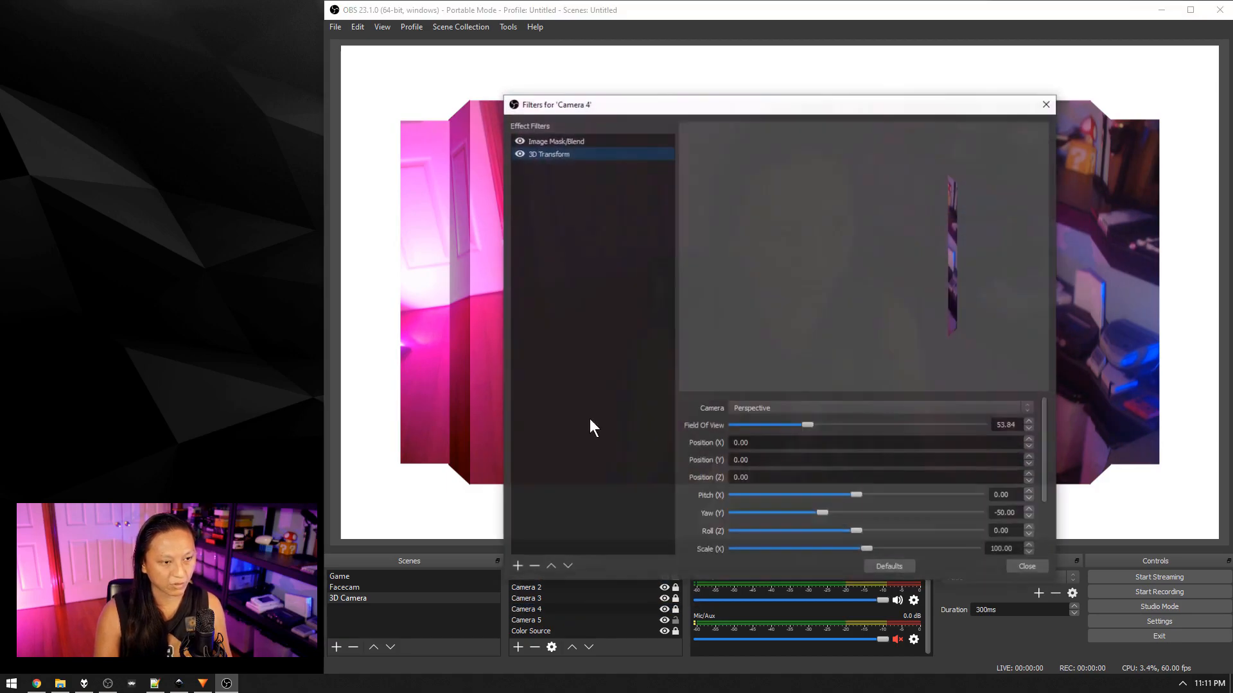
{"action": "left_click", "coordinate": [517, 566]}
{"action": "left_click", "coordinate": [569, 449]}
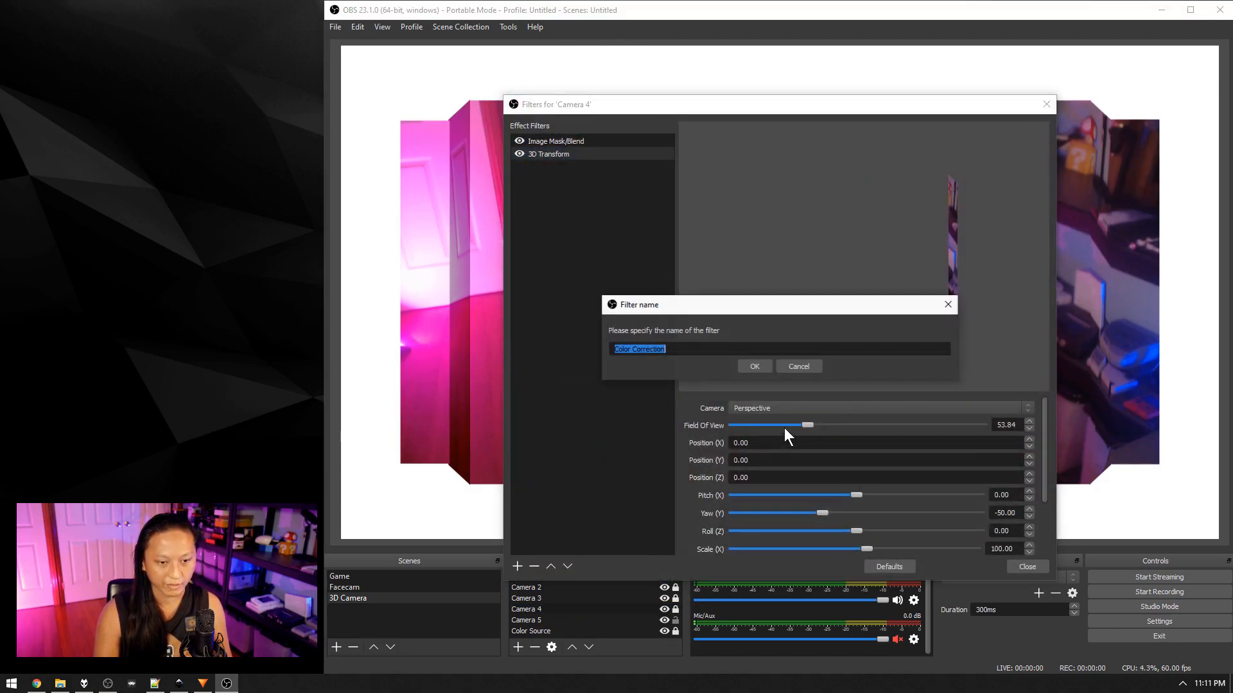
{"action": "left_click", "coordinate": [753, 363]}
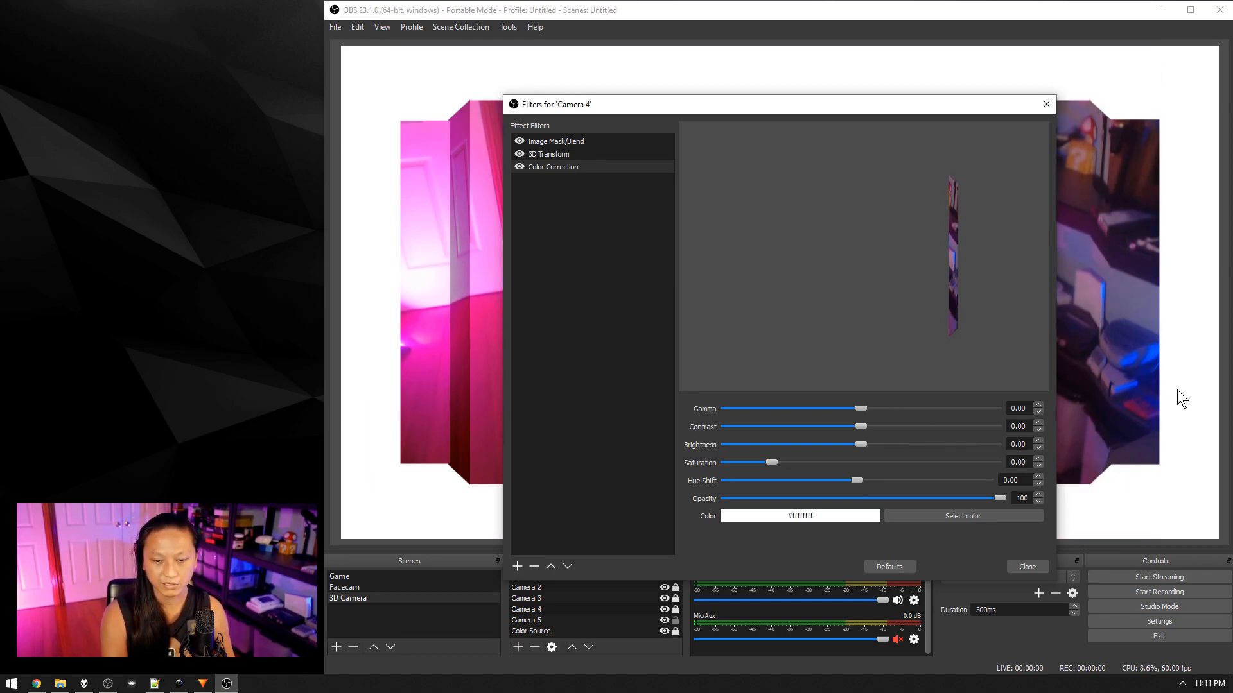
{"action": "key", "text": "BackSpace"}
{"action": "type", "text": "3"}
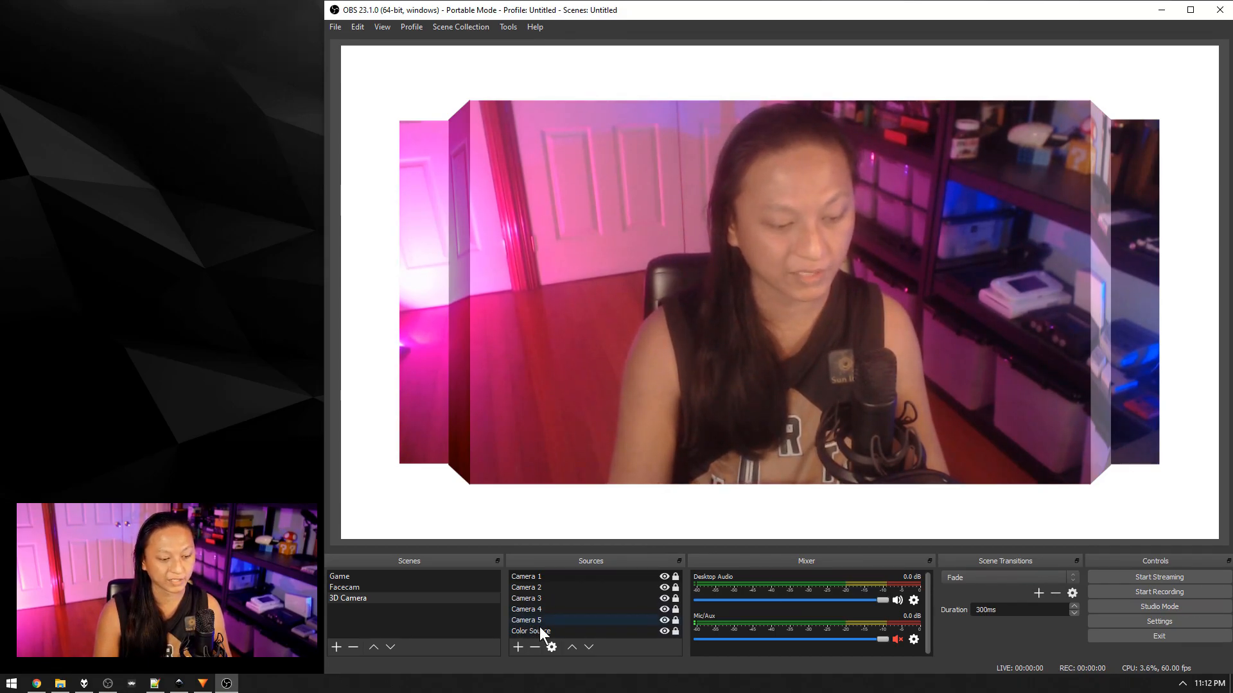
Hide the Color Source and group Camera 1 through Camera 5 under the name Camera Group.
{"action": "left_click", "coordinate": [666, 631]}
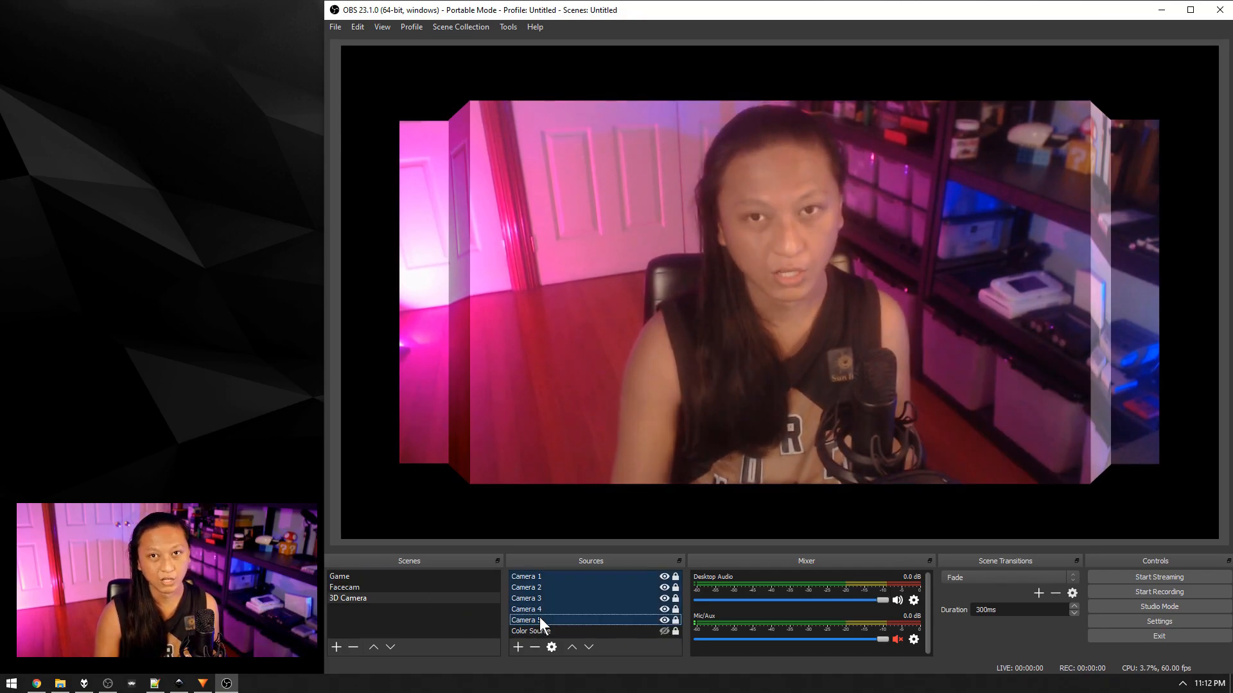
{"action": "right_click", "coordinate": [588, 595]}
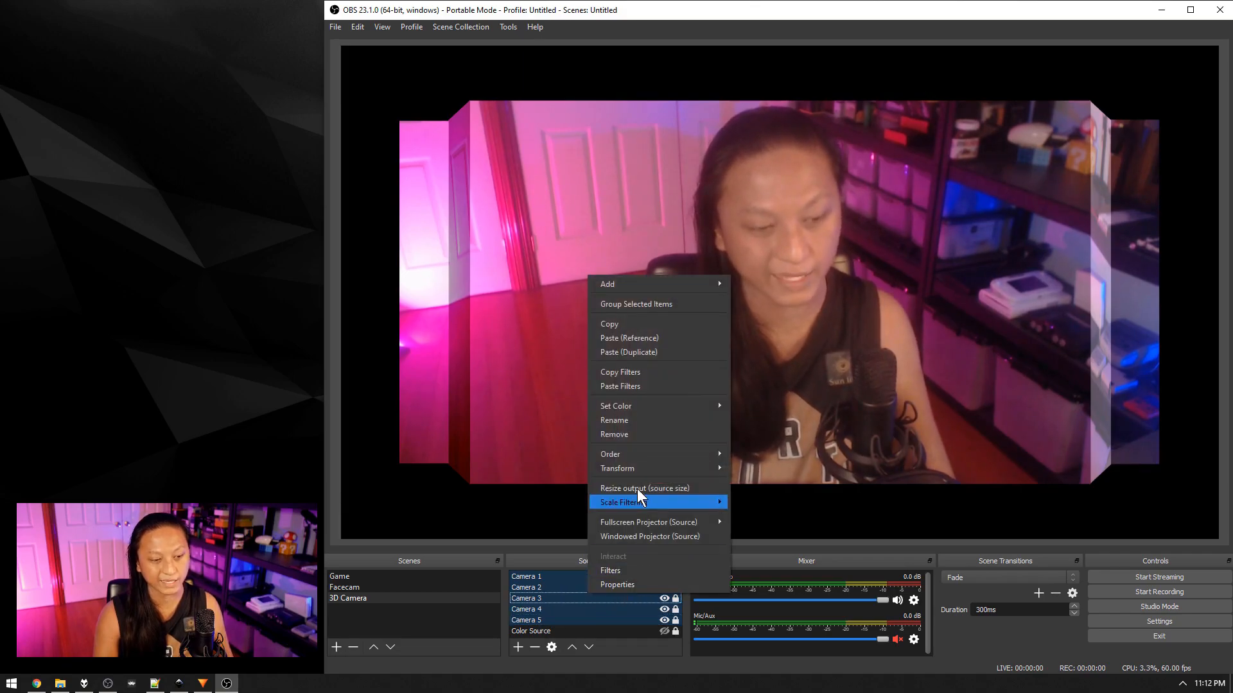
{"action": "left_click", "coordinate": [642, 309]}
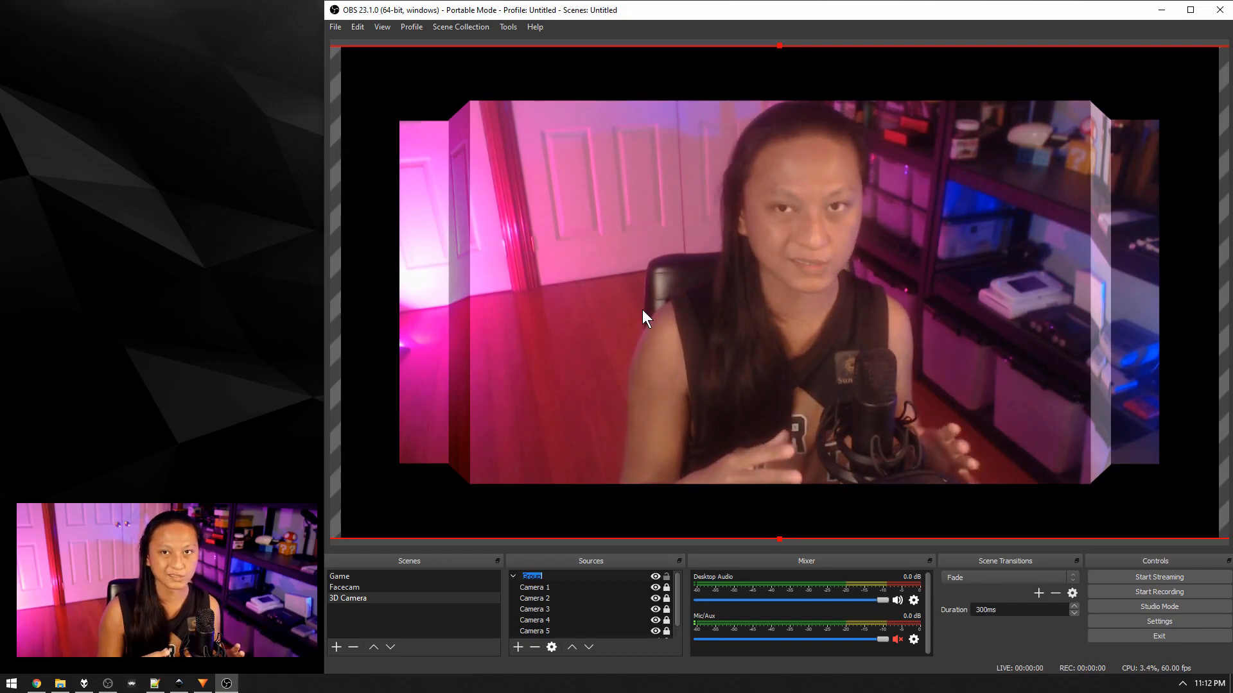
{"action": "type", "text": "Camera Group"}
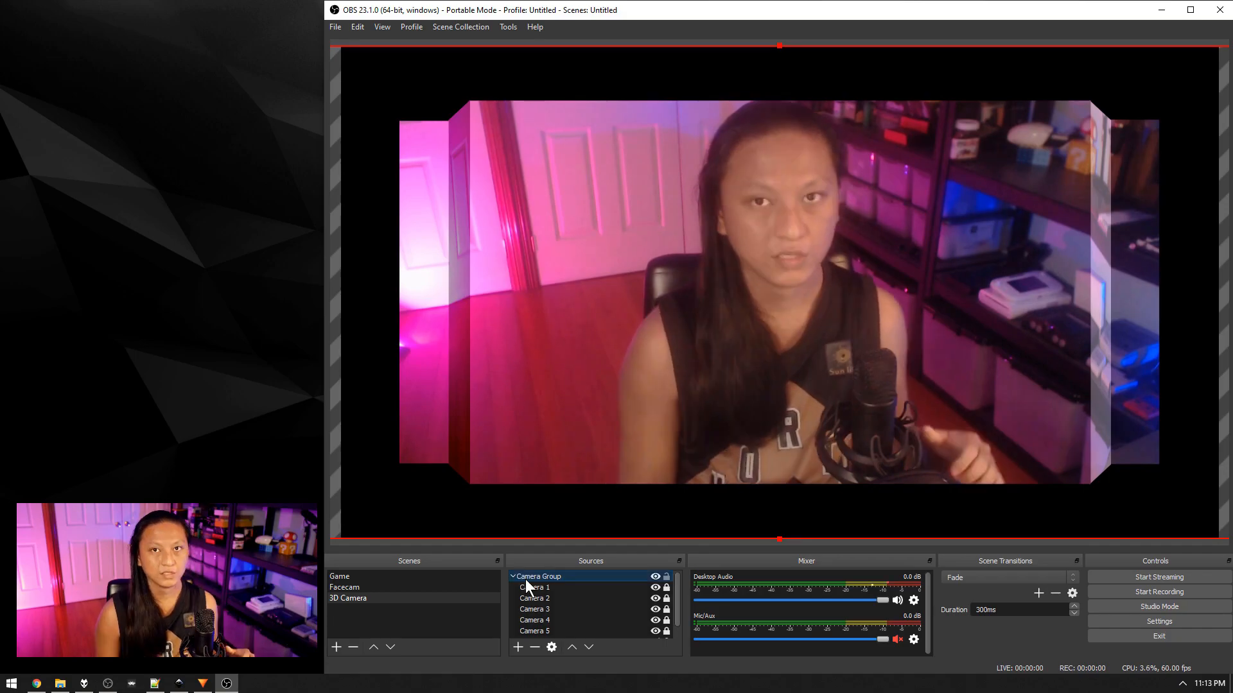
{"action": "key", "text": "Return"}
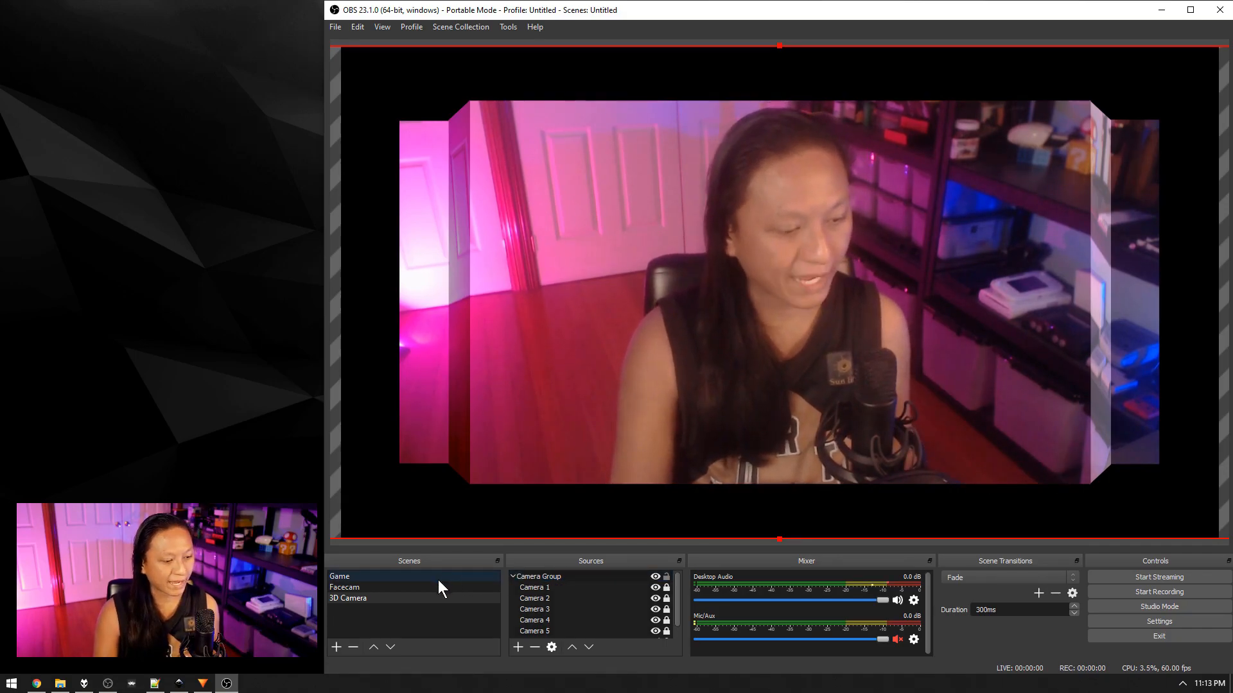
Switch to the Game scene and hide its Webcam source.
{"action": "left_click", "coordinate": [438, 578]}
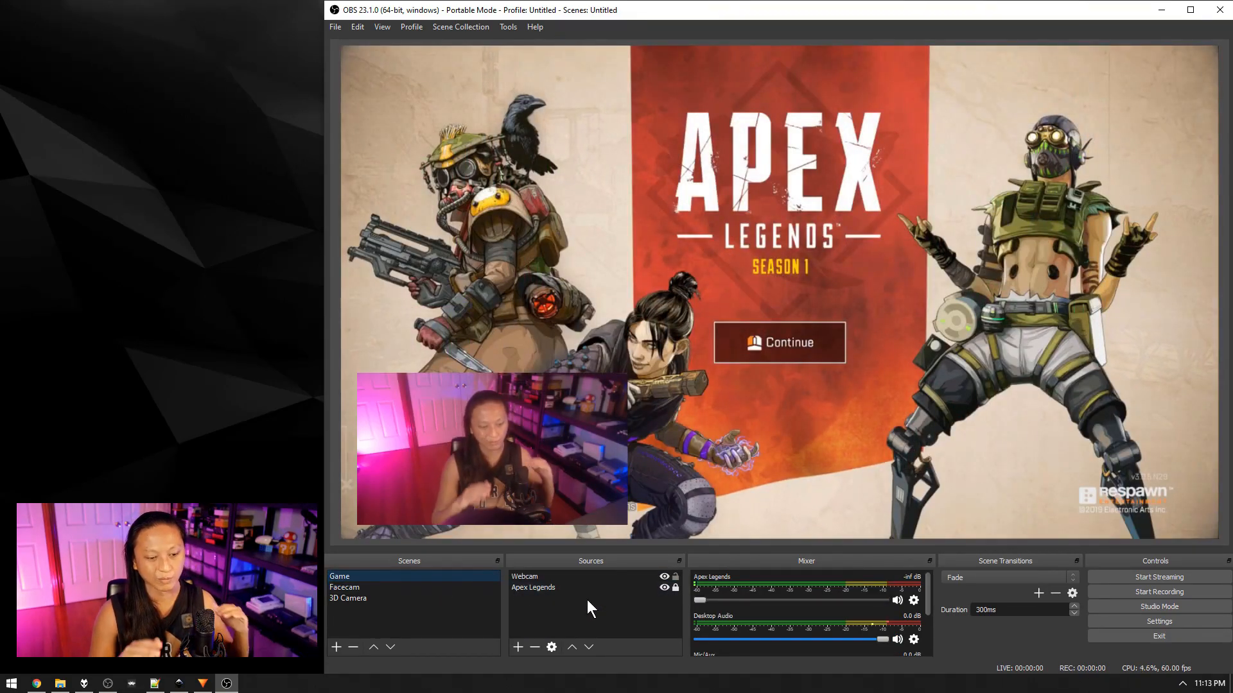
{"action": "left_click", "coordinate": [641, 578]}
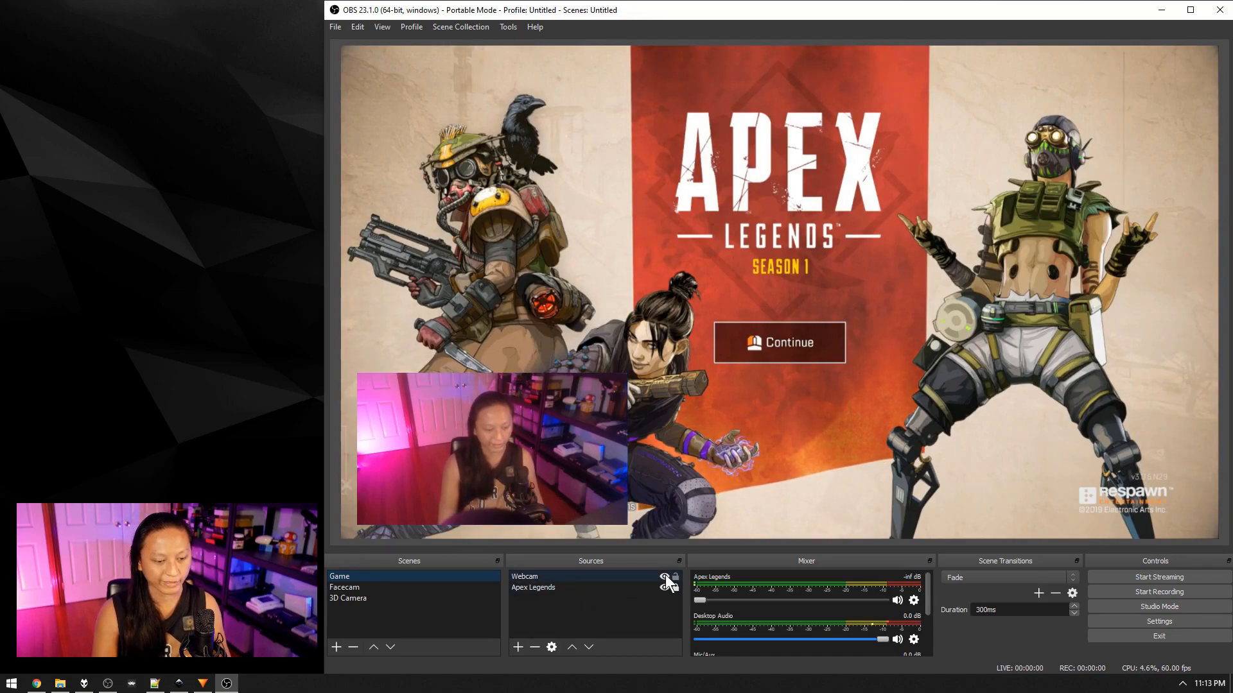
{"action": "left_click", "coordinate": [665, 577]}
Add the existing 3D Camera scene as a source in the Game scene and scale it down into the lower-left corner of the canvas.
{"action": "right_click", "coordinate": [622, 611]}
{"action": "mouse_move", "coordinate": [681, 525]}
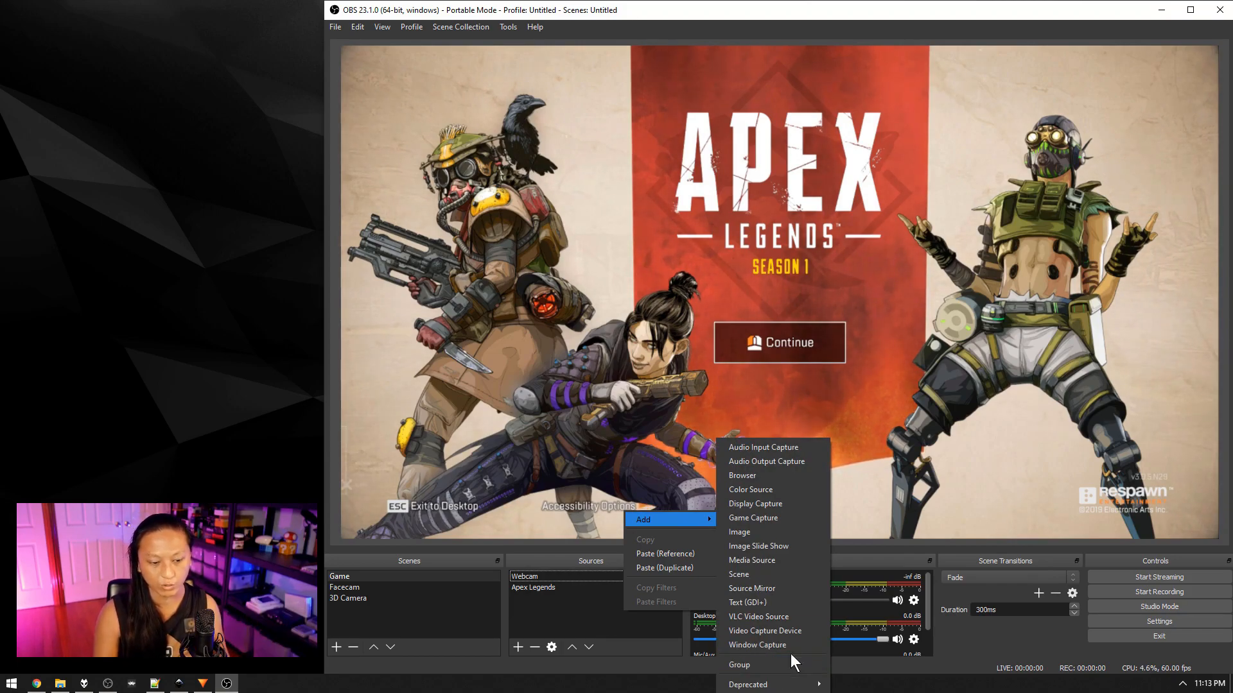
{"action": "left_click", "coordinate": [757, 576]}
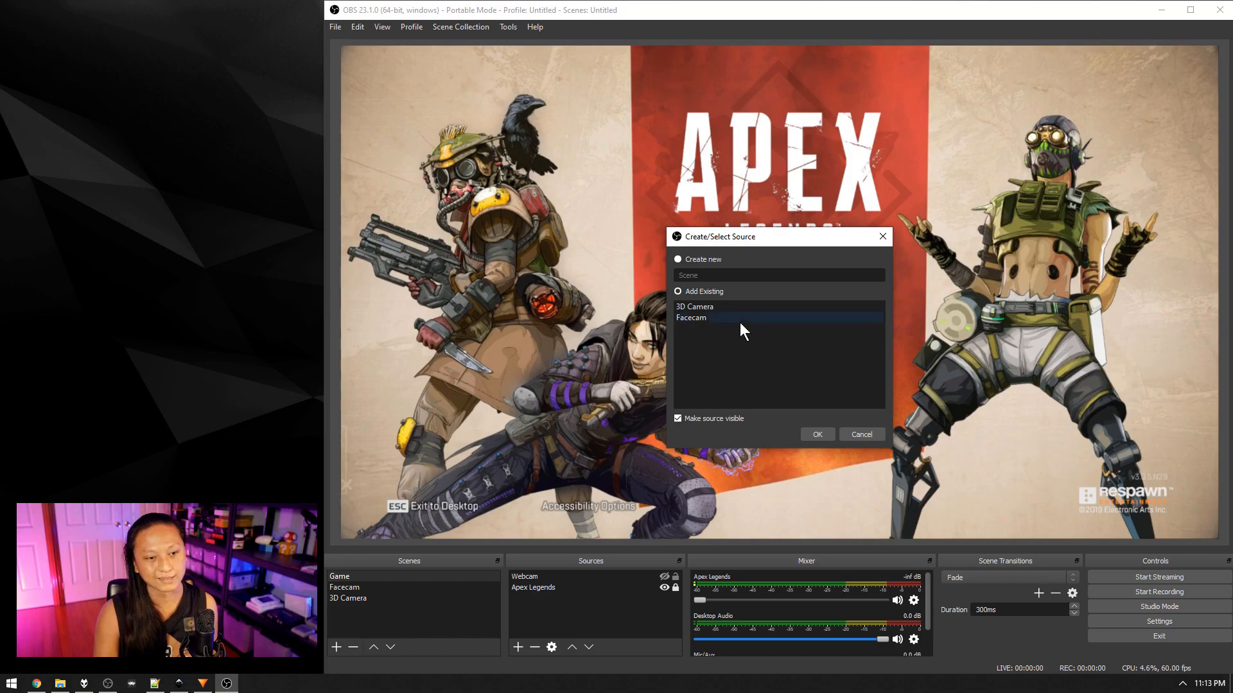
{"action": "left_click", "coordinate": [708, 306]}
{"action": "left_click", "coordinate": [819, 436]}
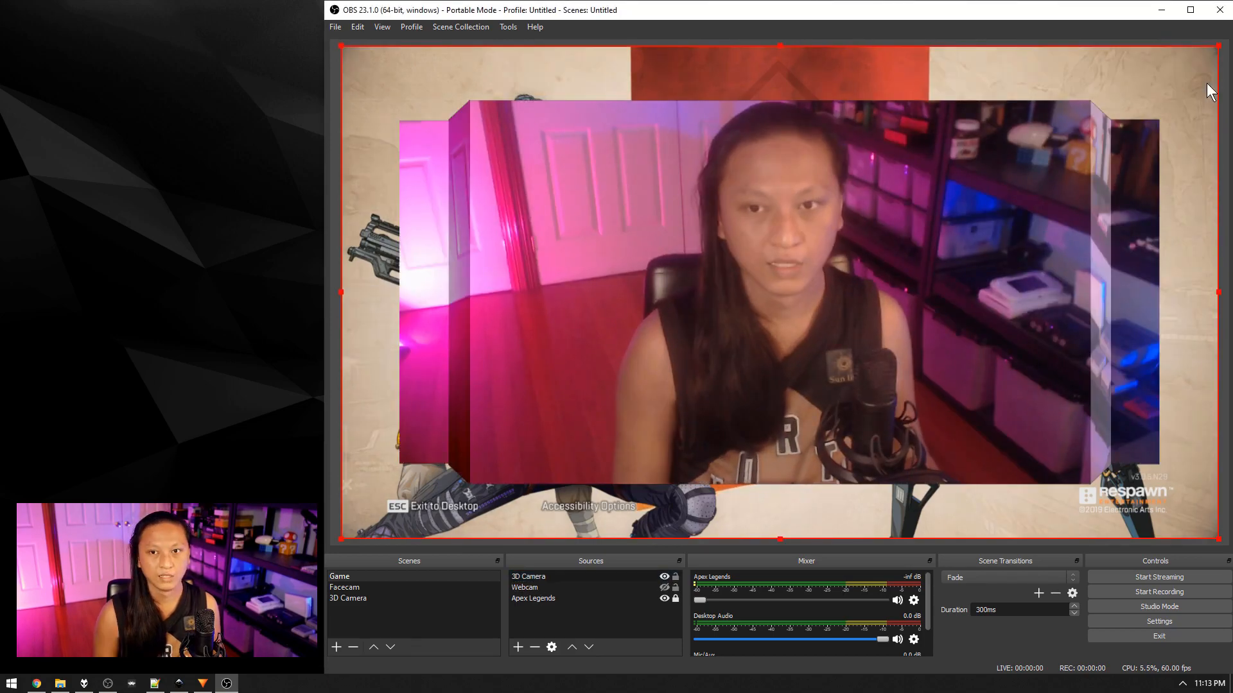
{"action": "left_click_drag", "start_coordinate": [1213, 51], "coordinate": [671, 371]}
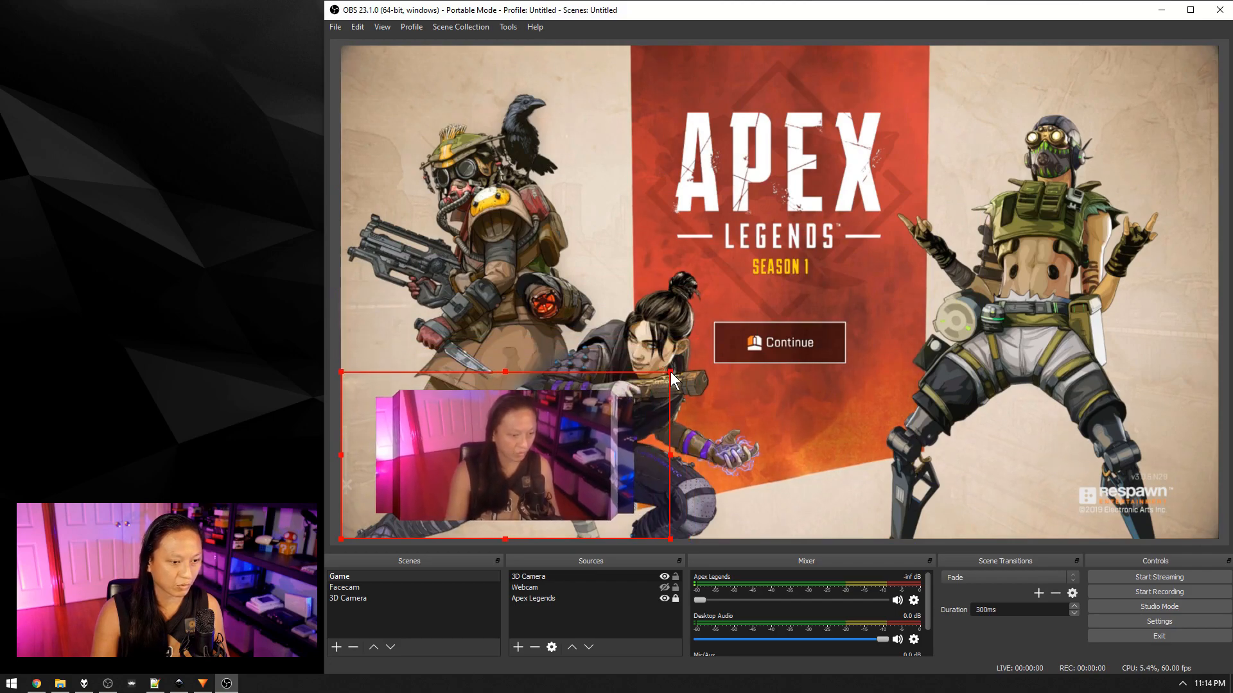